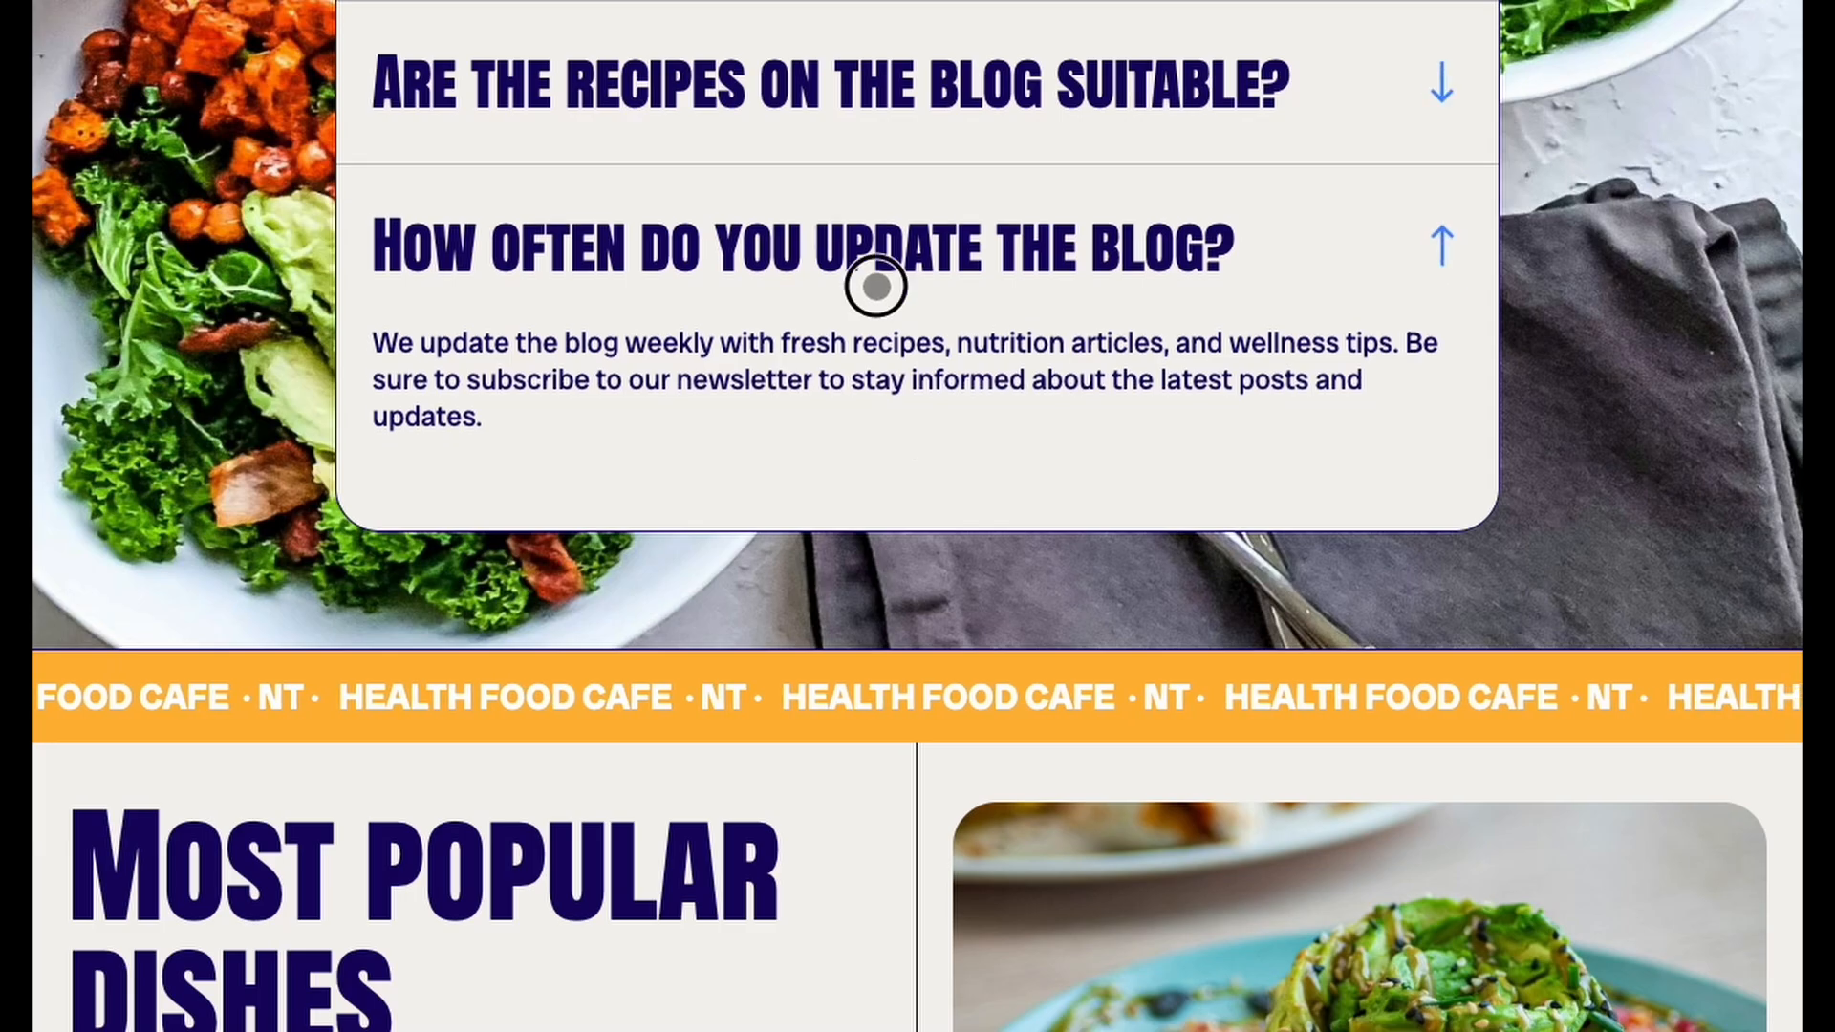
Step: Check the blog-update FAQ answer and try the Most Popular Dishes tabs from Salad to Latte
left_click(872, 283)
scroll(876, 284, "down", 7)
scroll(583, 456, "down", 2)
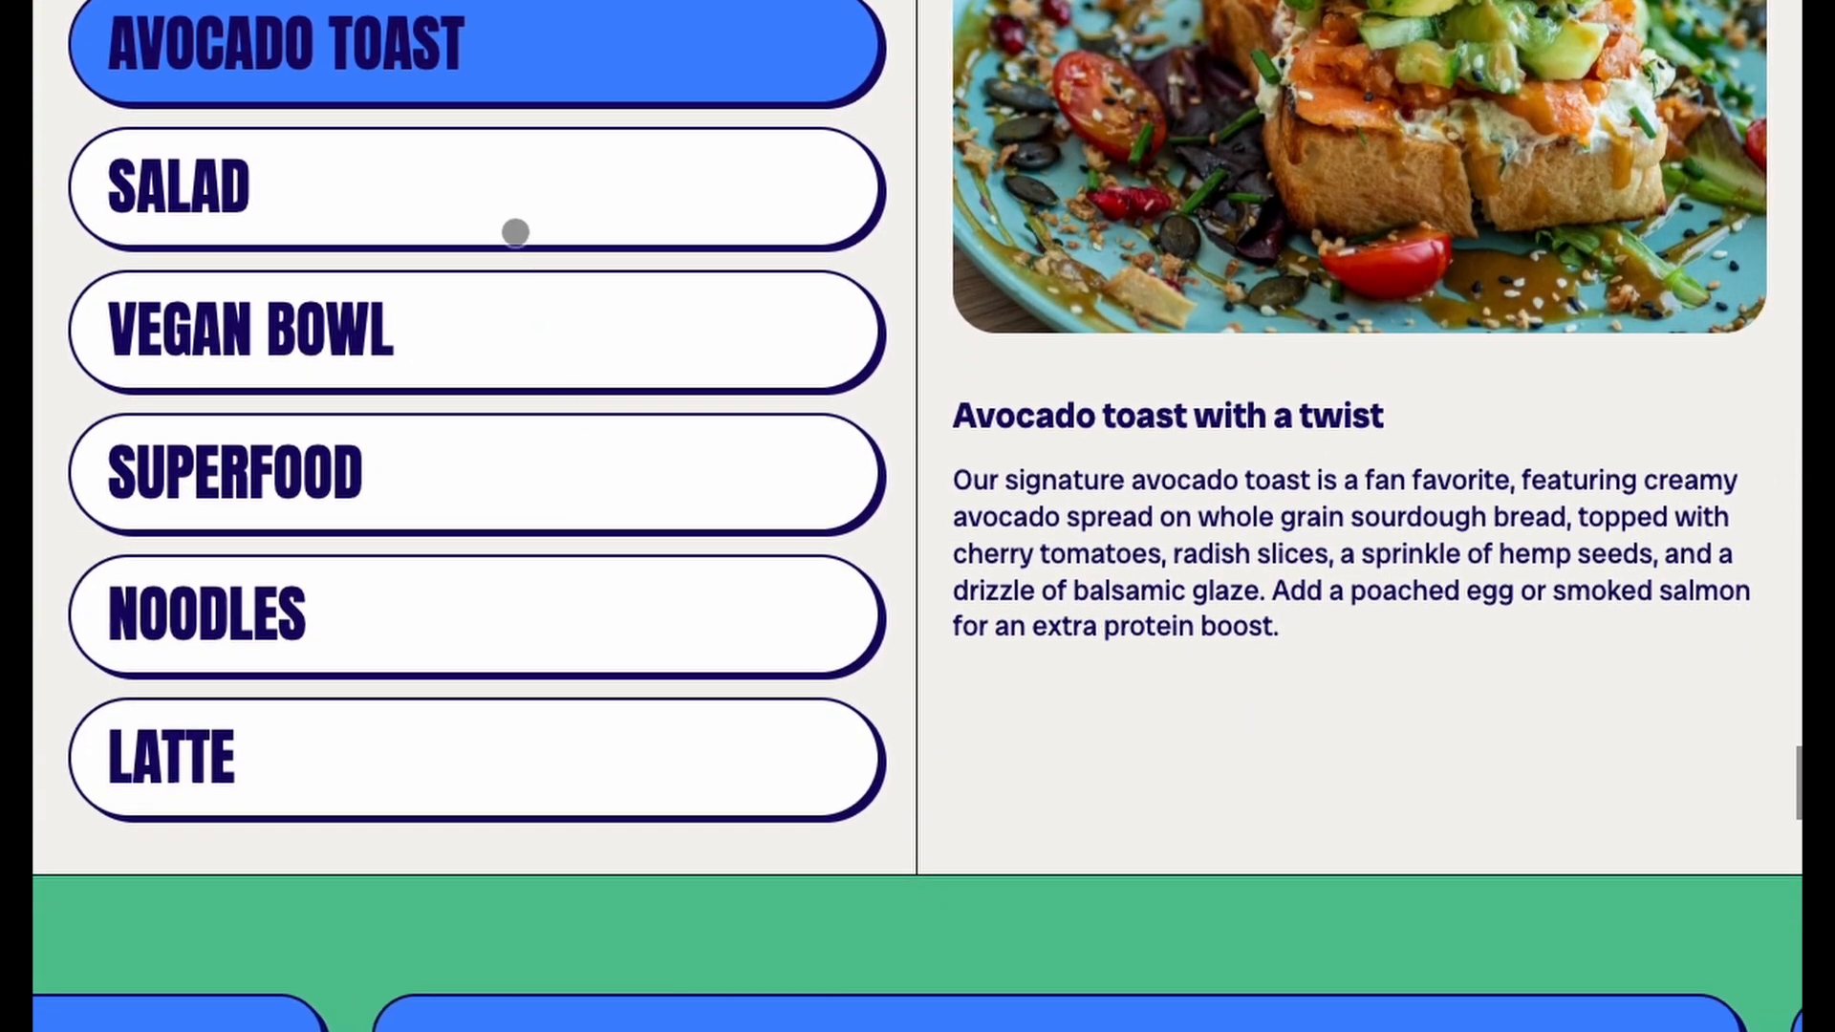
left_click(500, 218)
left_click(525, 353)
left_click(554, 489)
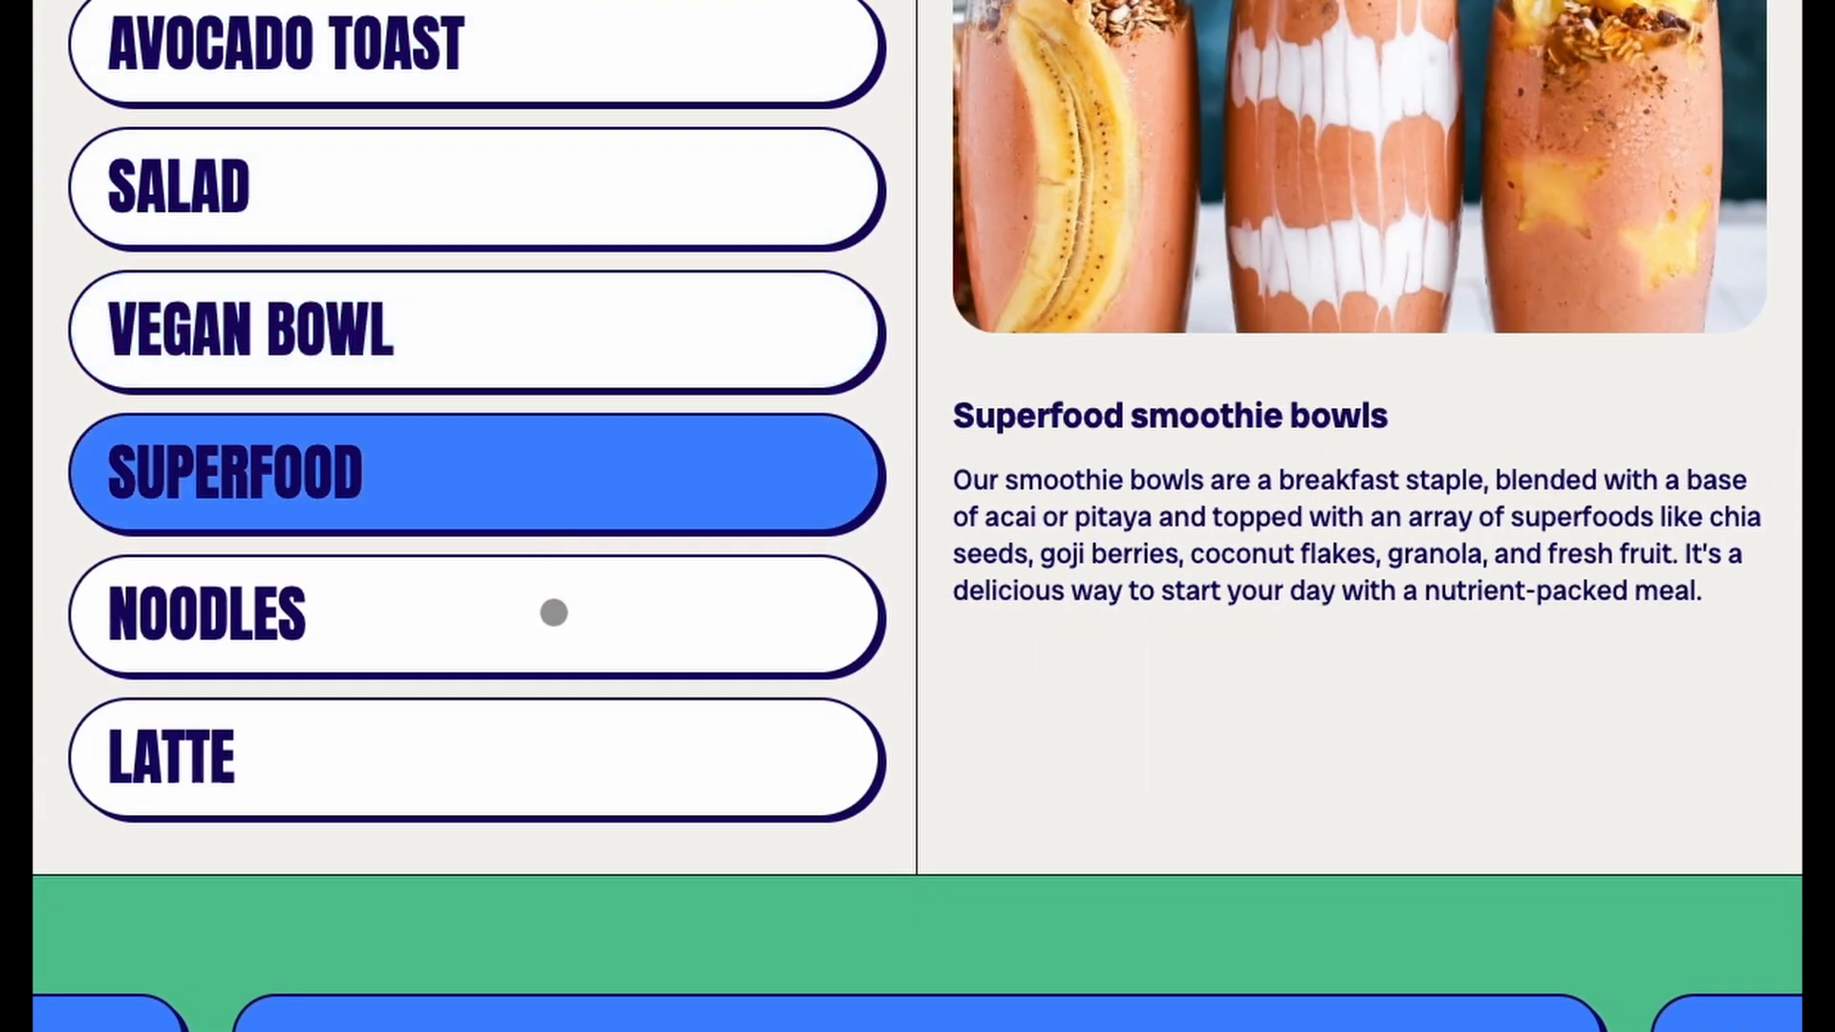
left_click(553, 611)
left_click(553, 765)
Step: Swipe through the testimonial slider and look over the Blog Subscriptions section of the demo page
scroll(554, 765, "up", 1)
scroll(555, 766, "down", 5)
scroll(556, 769, "down", 4)
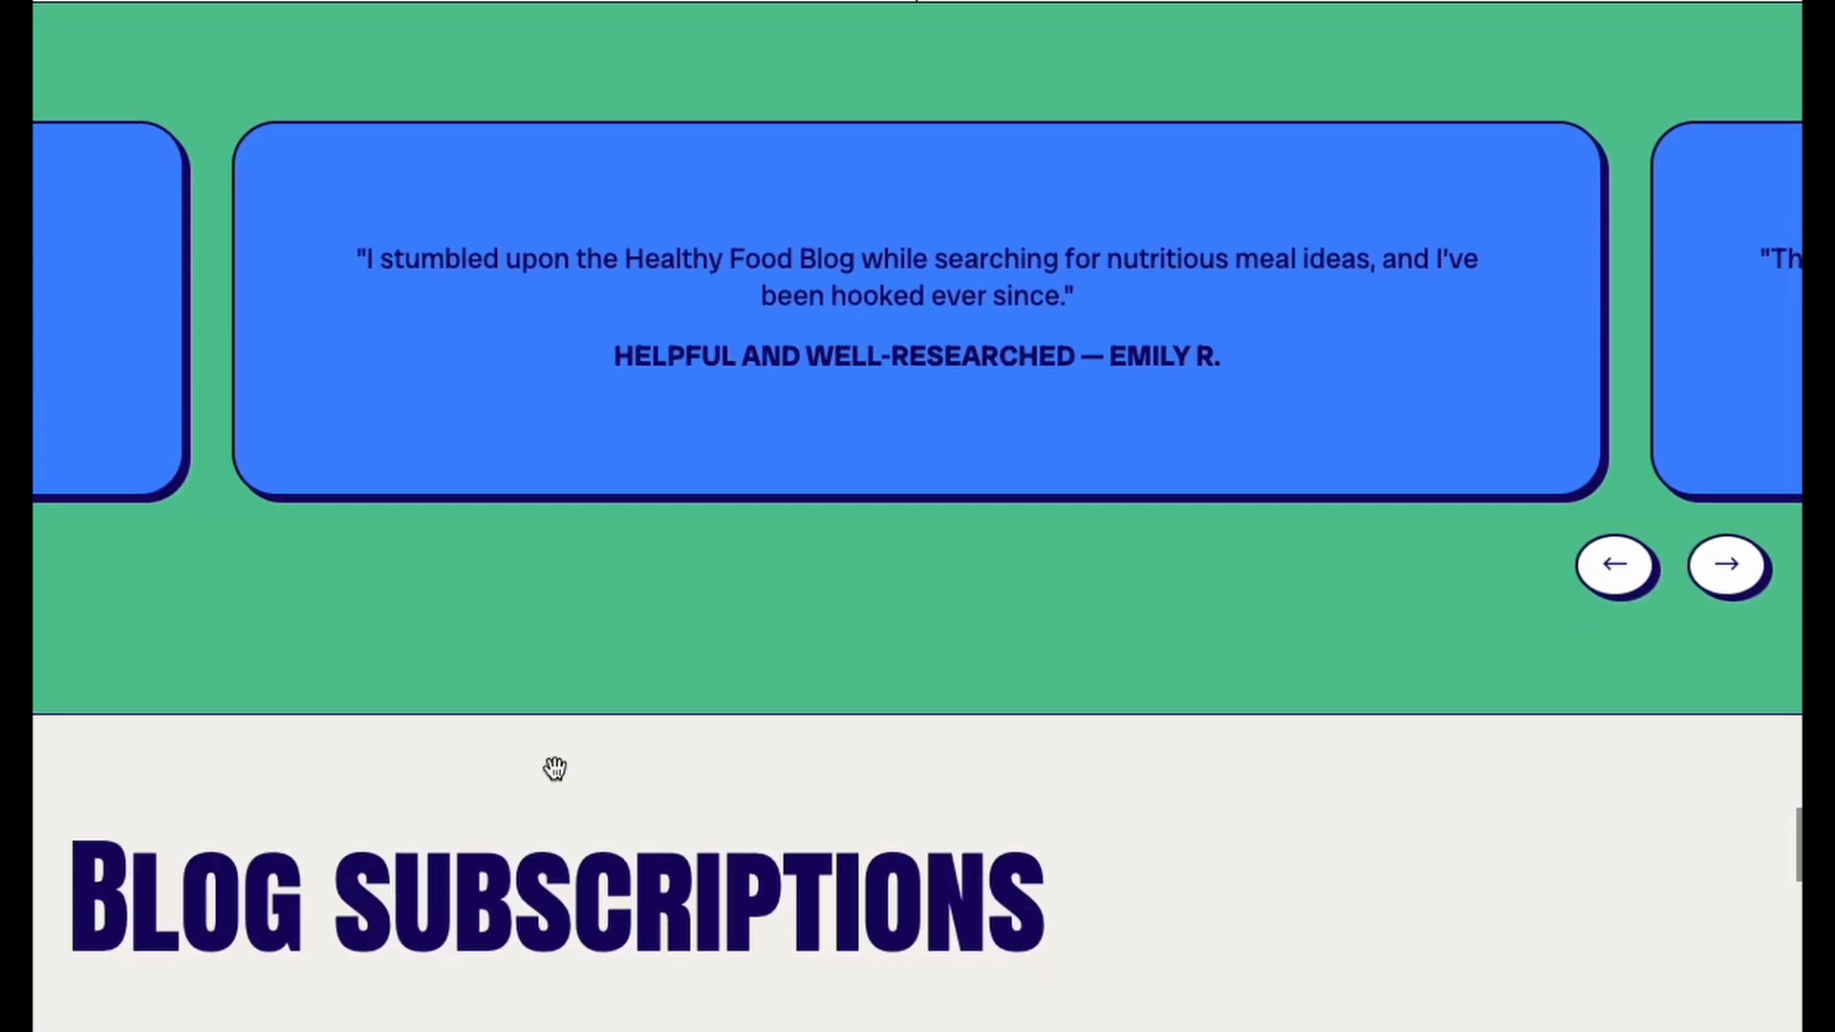
left_click_drag(1004, 329, 1052, 319)
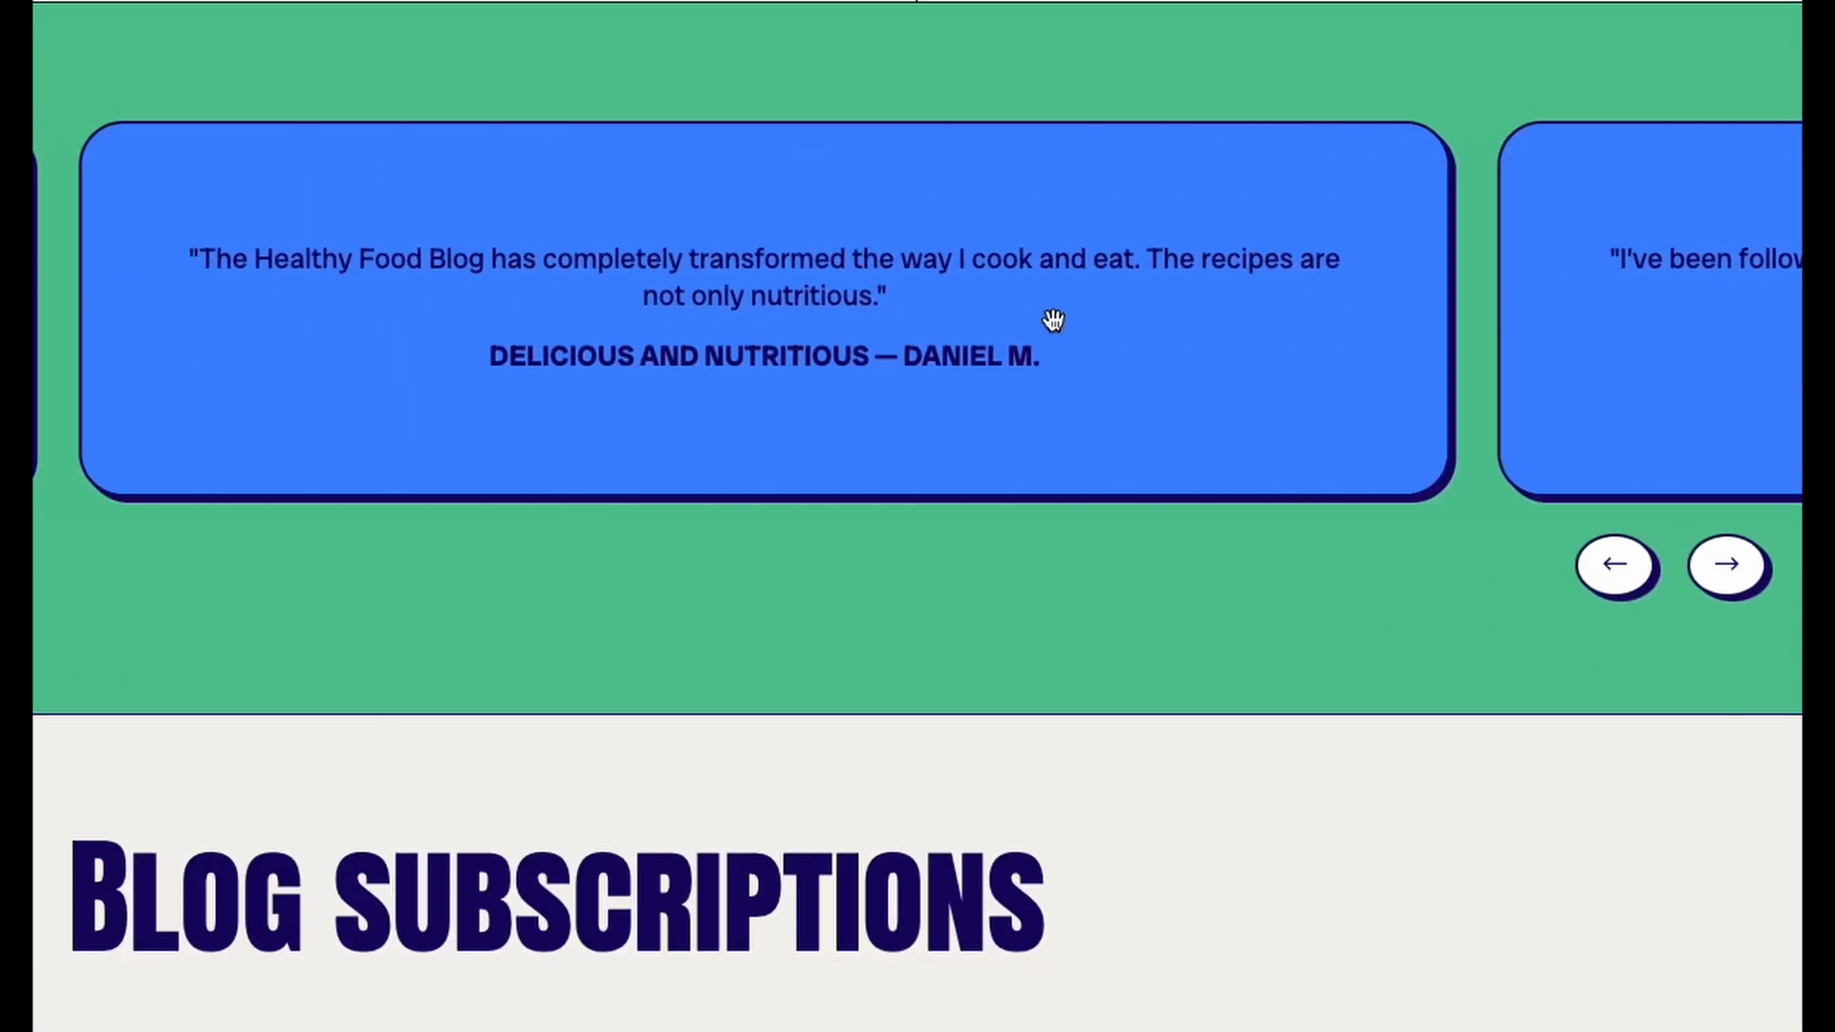
left_click_drag(713, 271, 1115, 267)
scroll(840, 295, "down", 8)
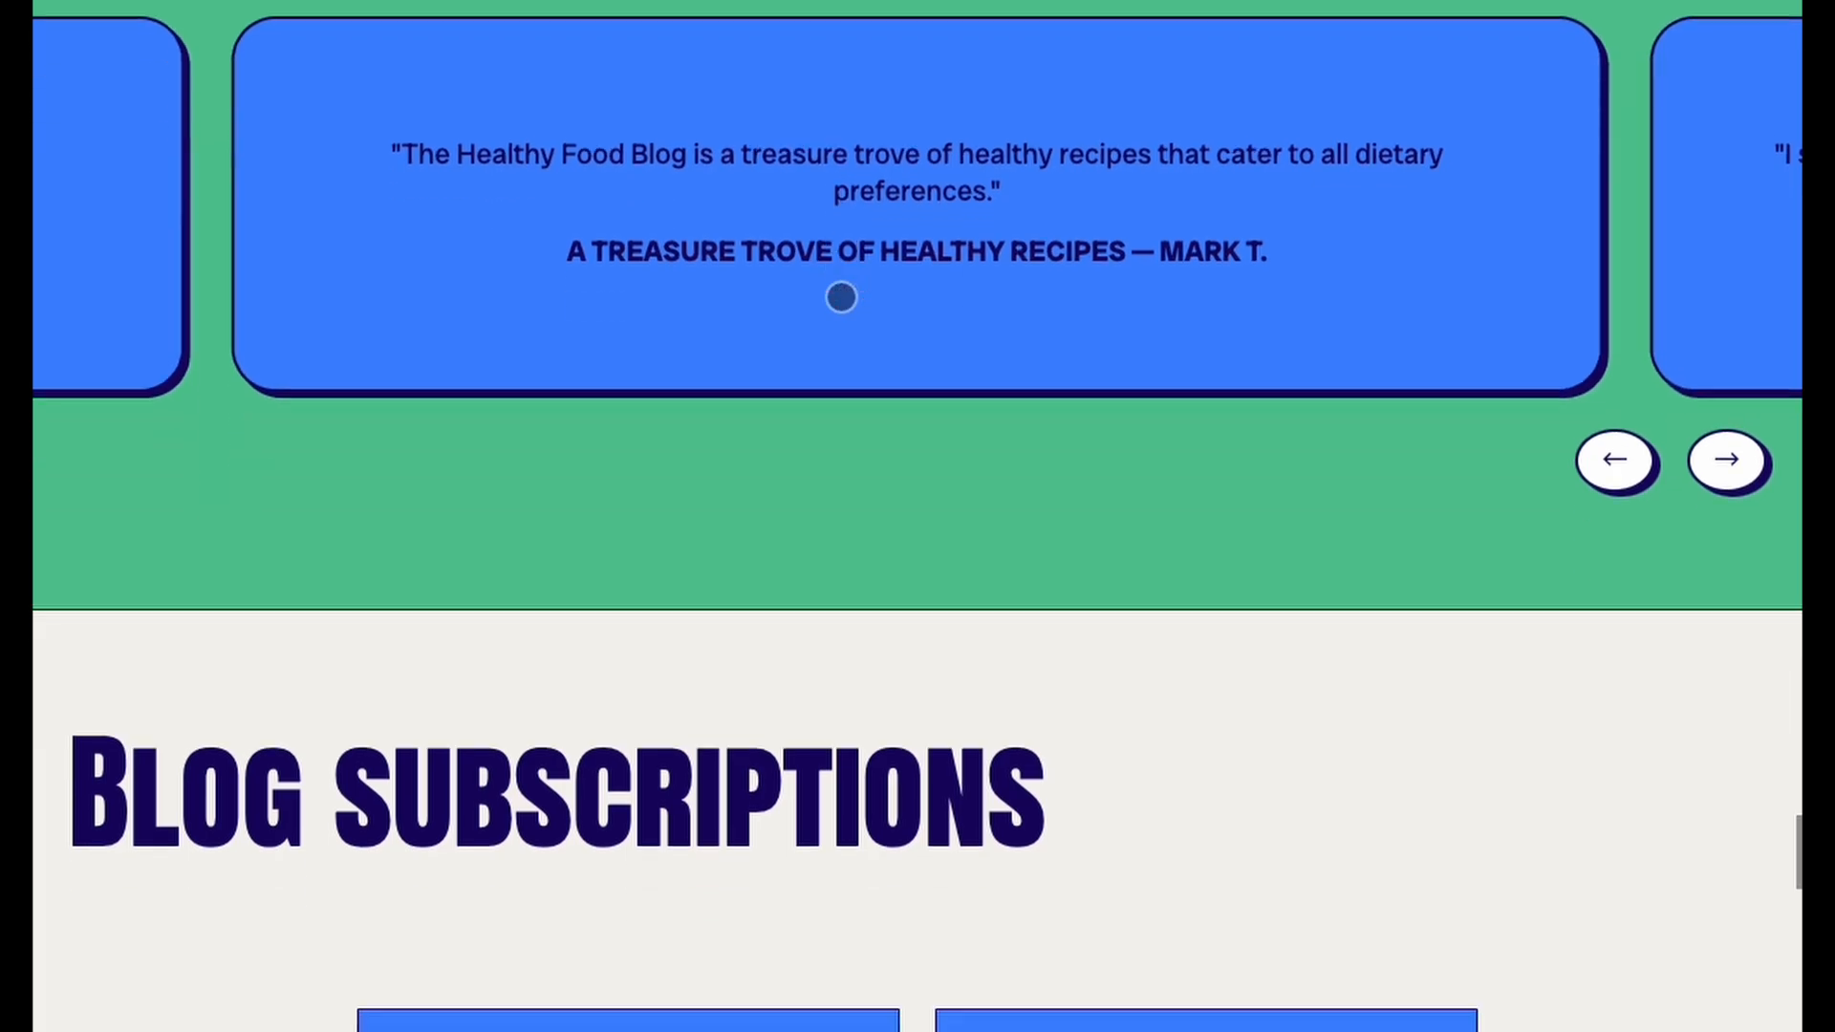
scroll(840, 297, "down", 12)
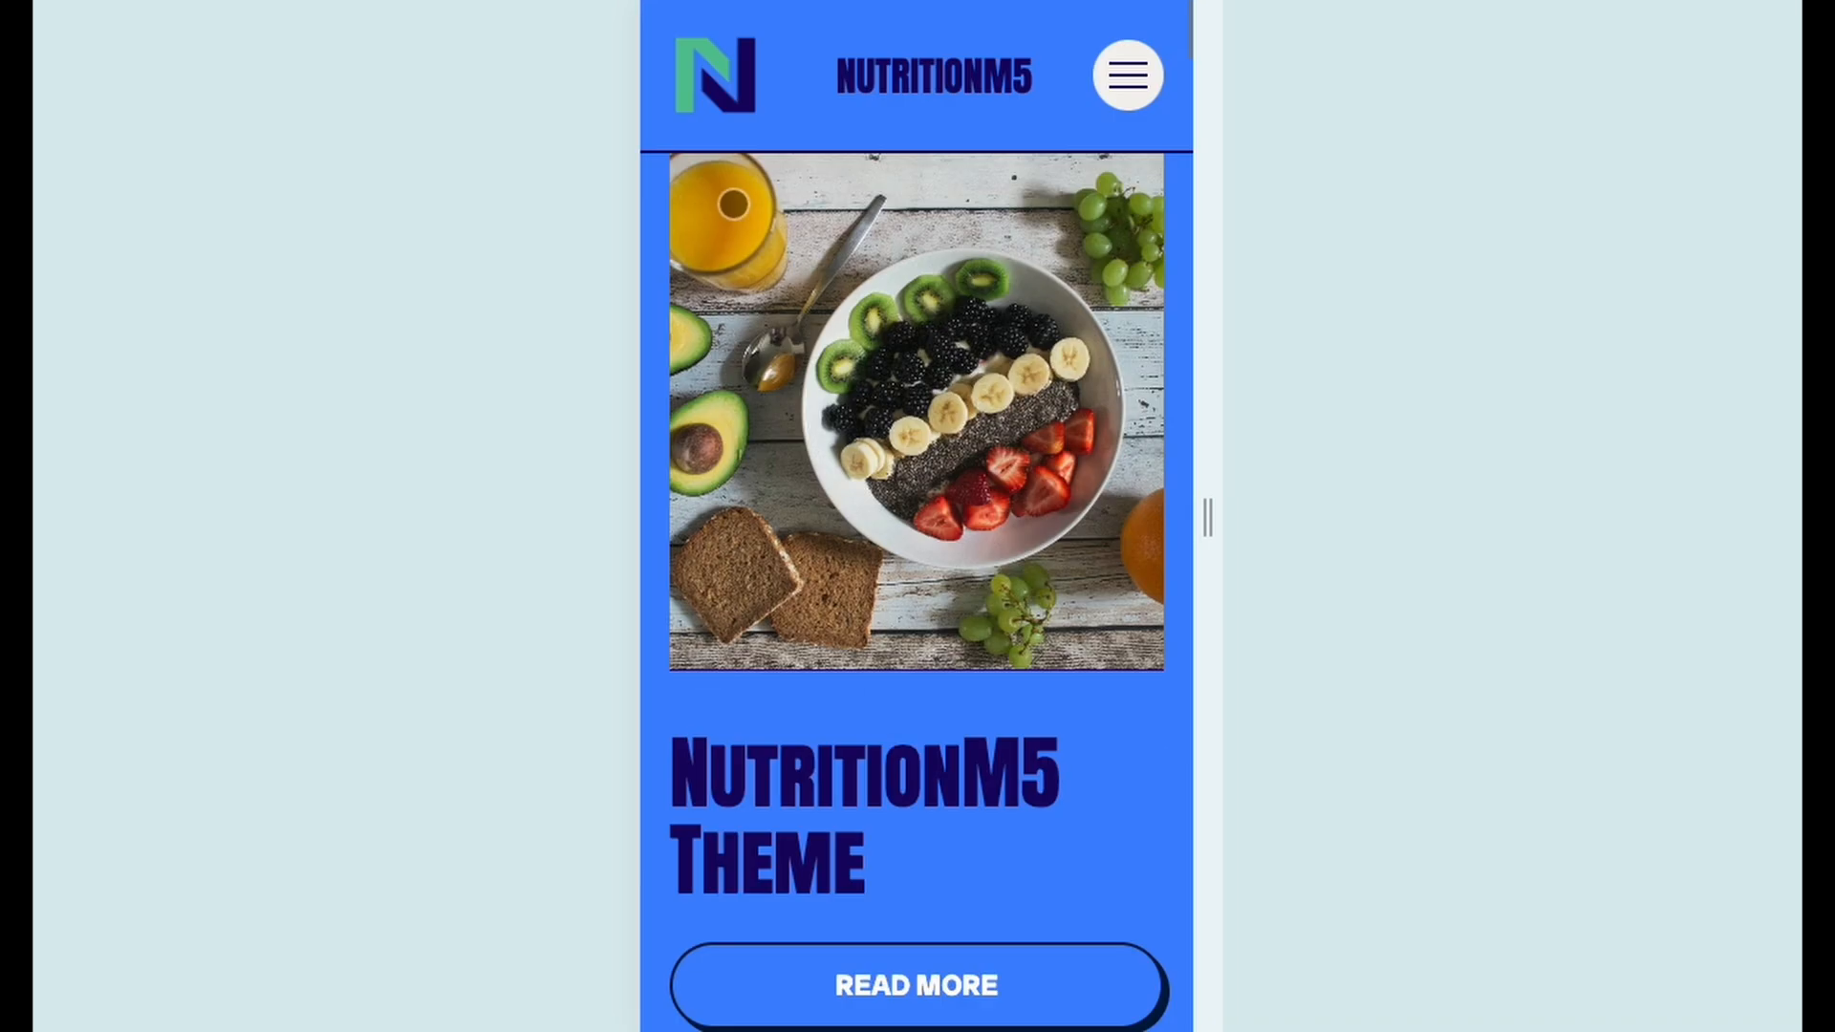
Step: Open and close the navigation menu in the mobile preview, and review the page sections down past the contact map
left_click(1128, 74)
left_click(1128, 74)
scroll(884, 493, "down", 10)
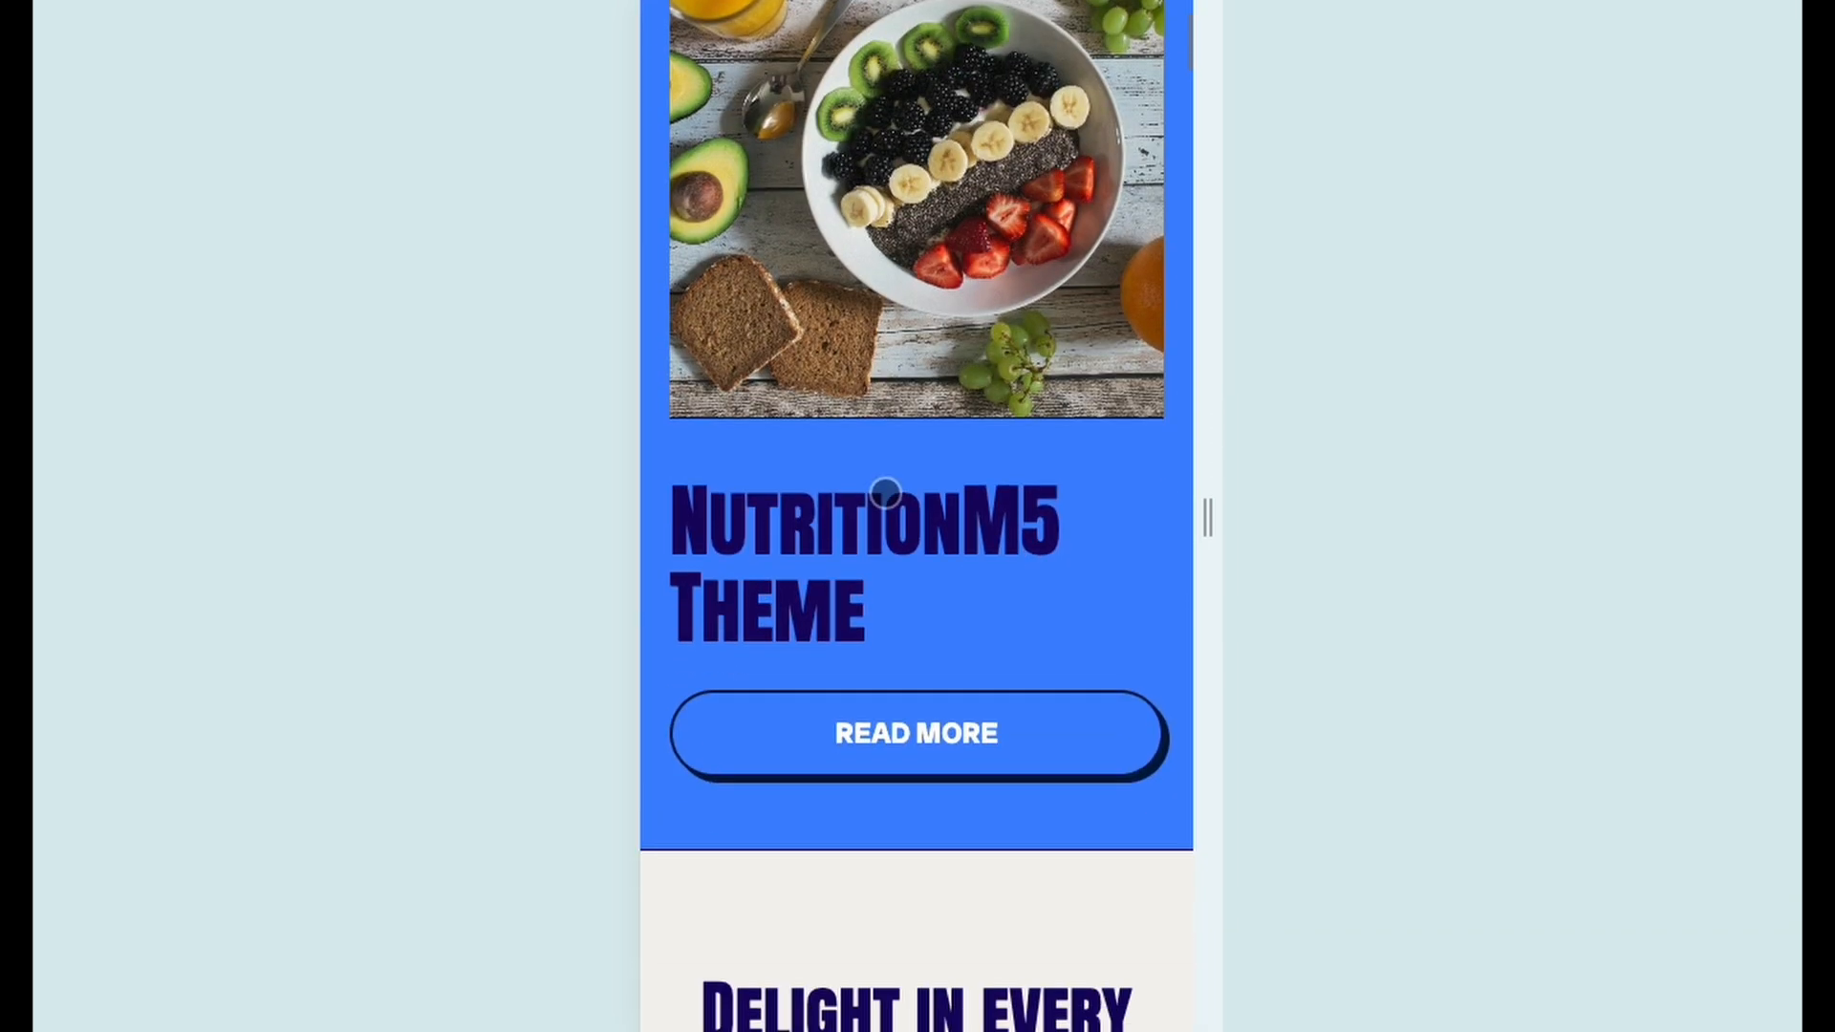
scroll(884, 492, "down", 20)
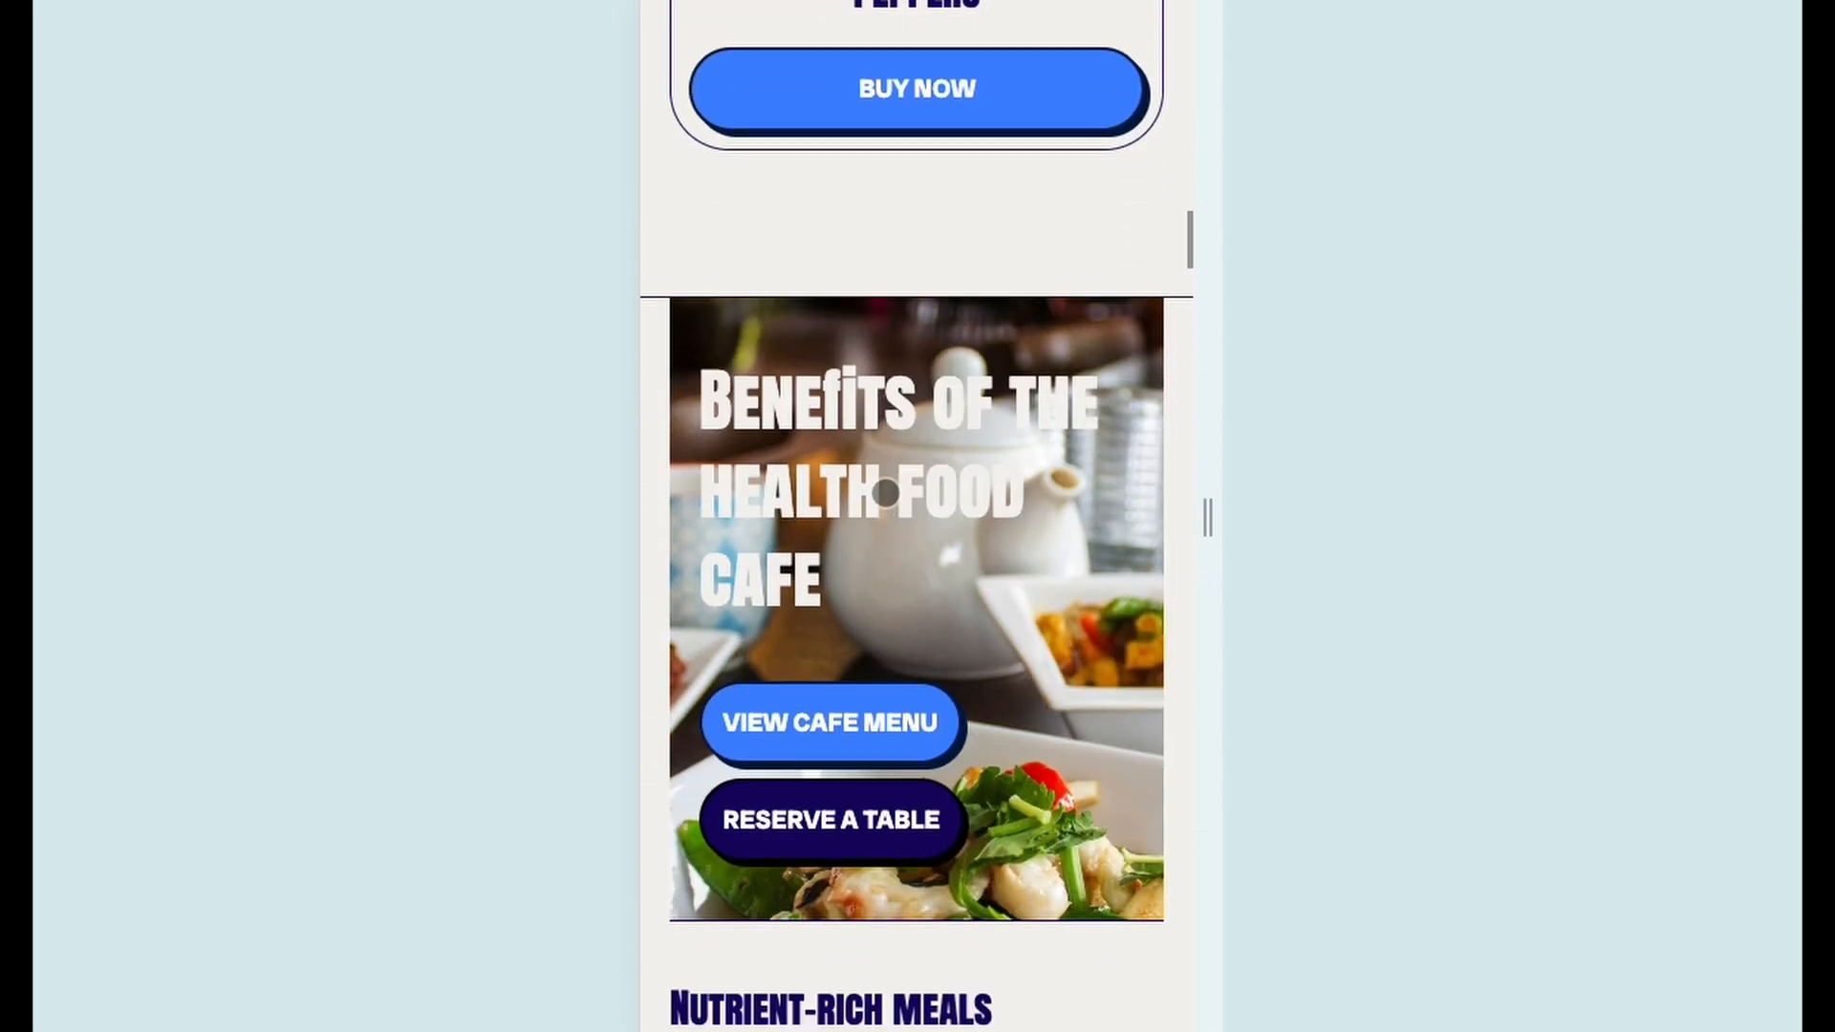
scroll(885, 492, "down", 20)
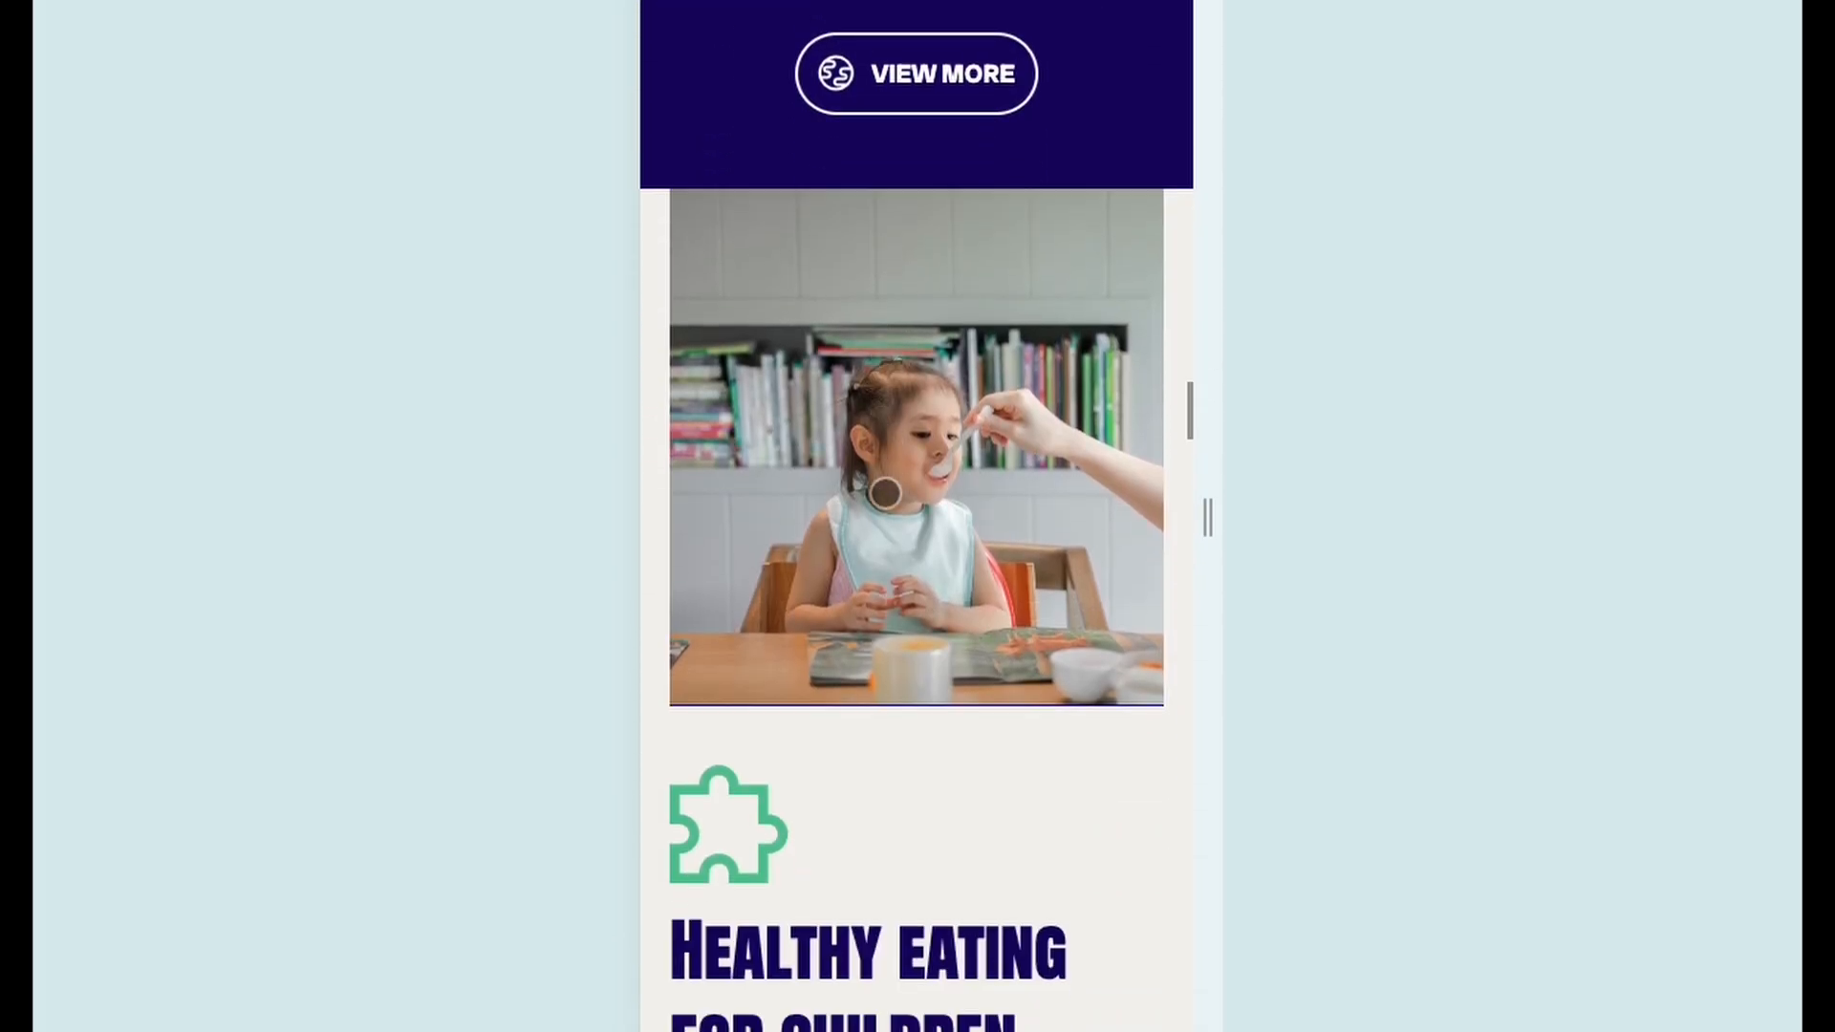
scroll(885, 492, "down", 20)
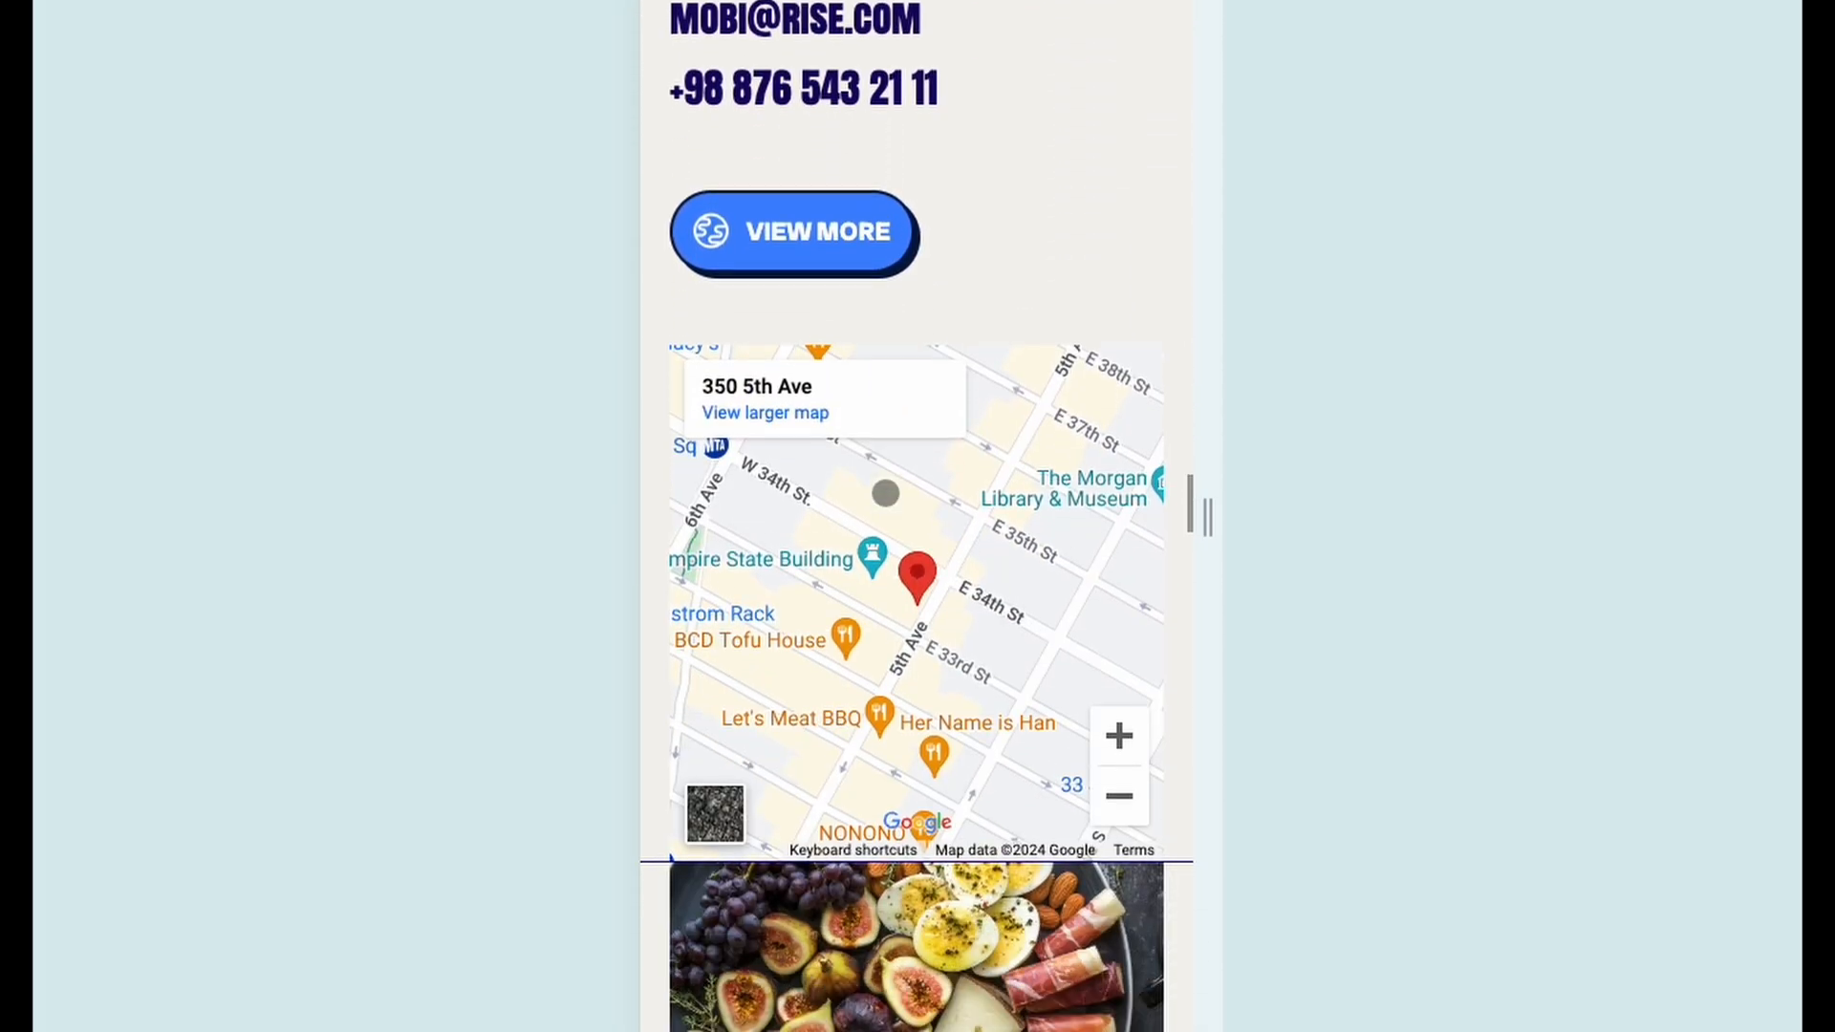
scroll(885, 492, "down", 6)
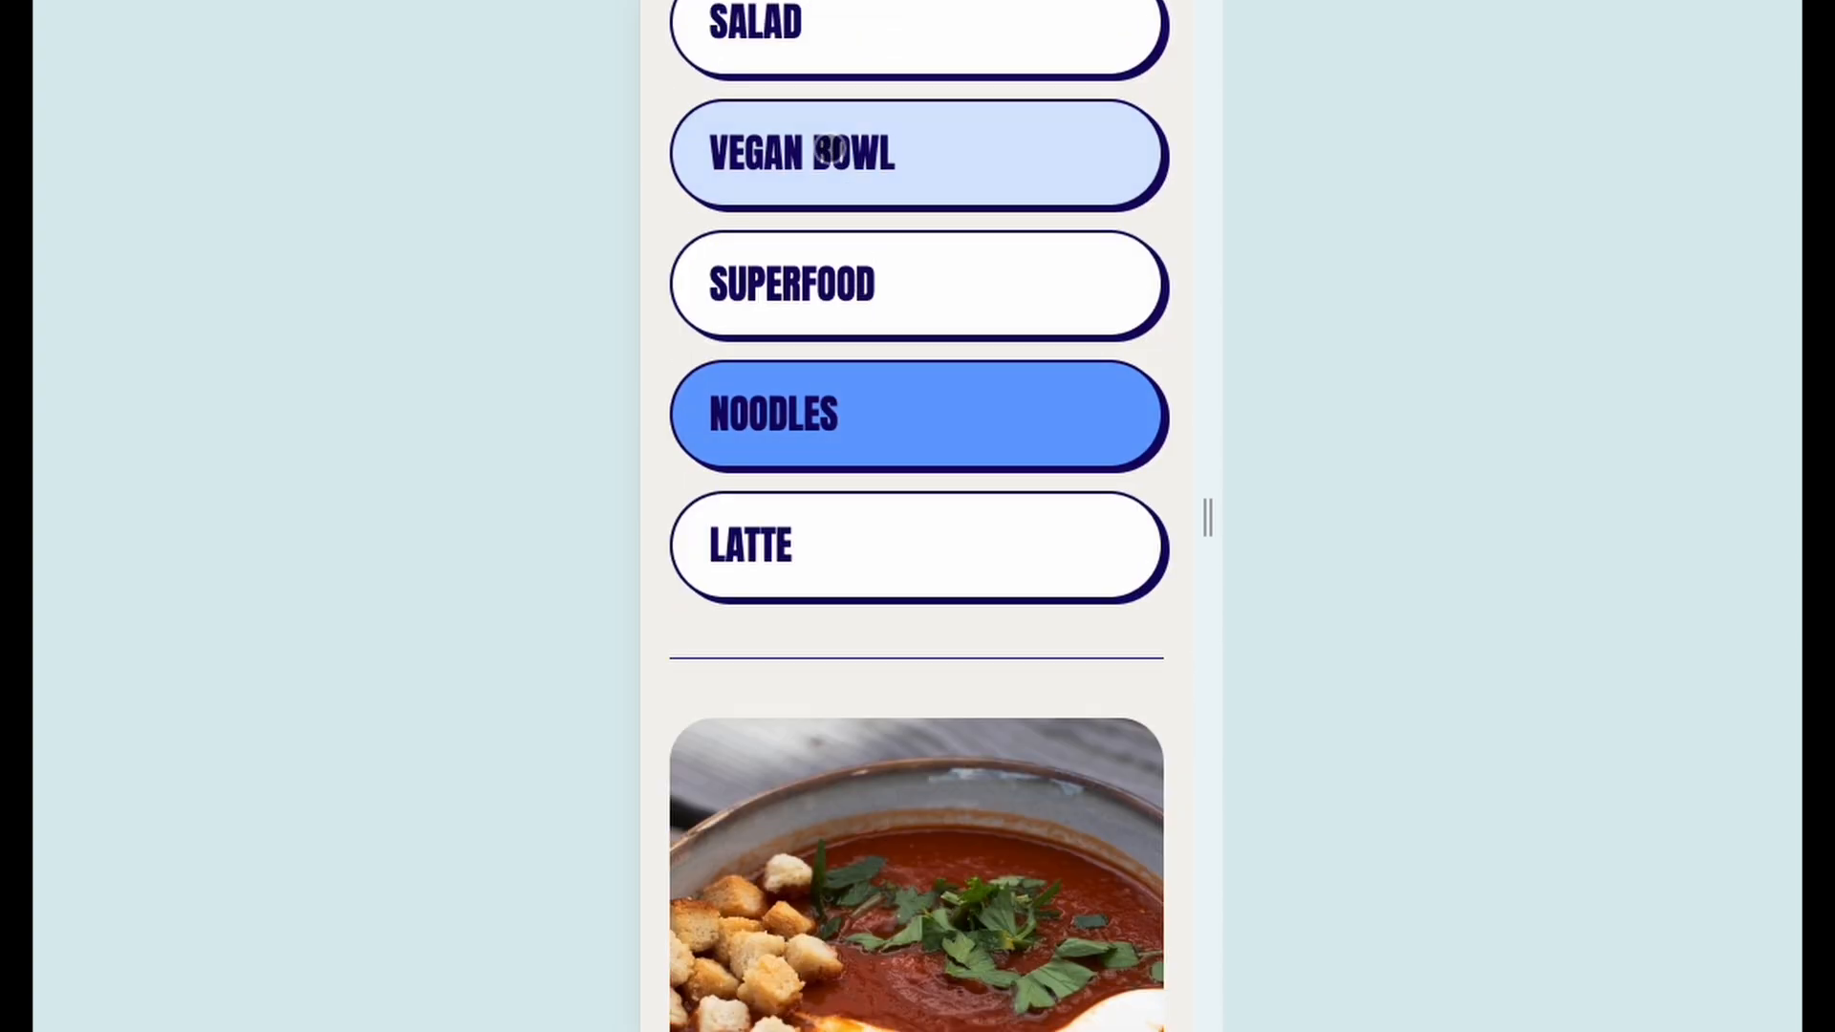
Step: Advance the testimonial slider in the mobile preview and review the remaining sections down to the page end
scroll(825, 375, "down", 10)
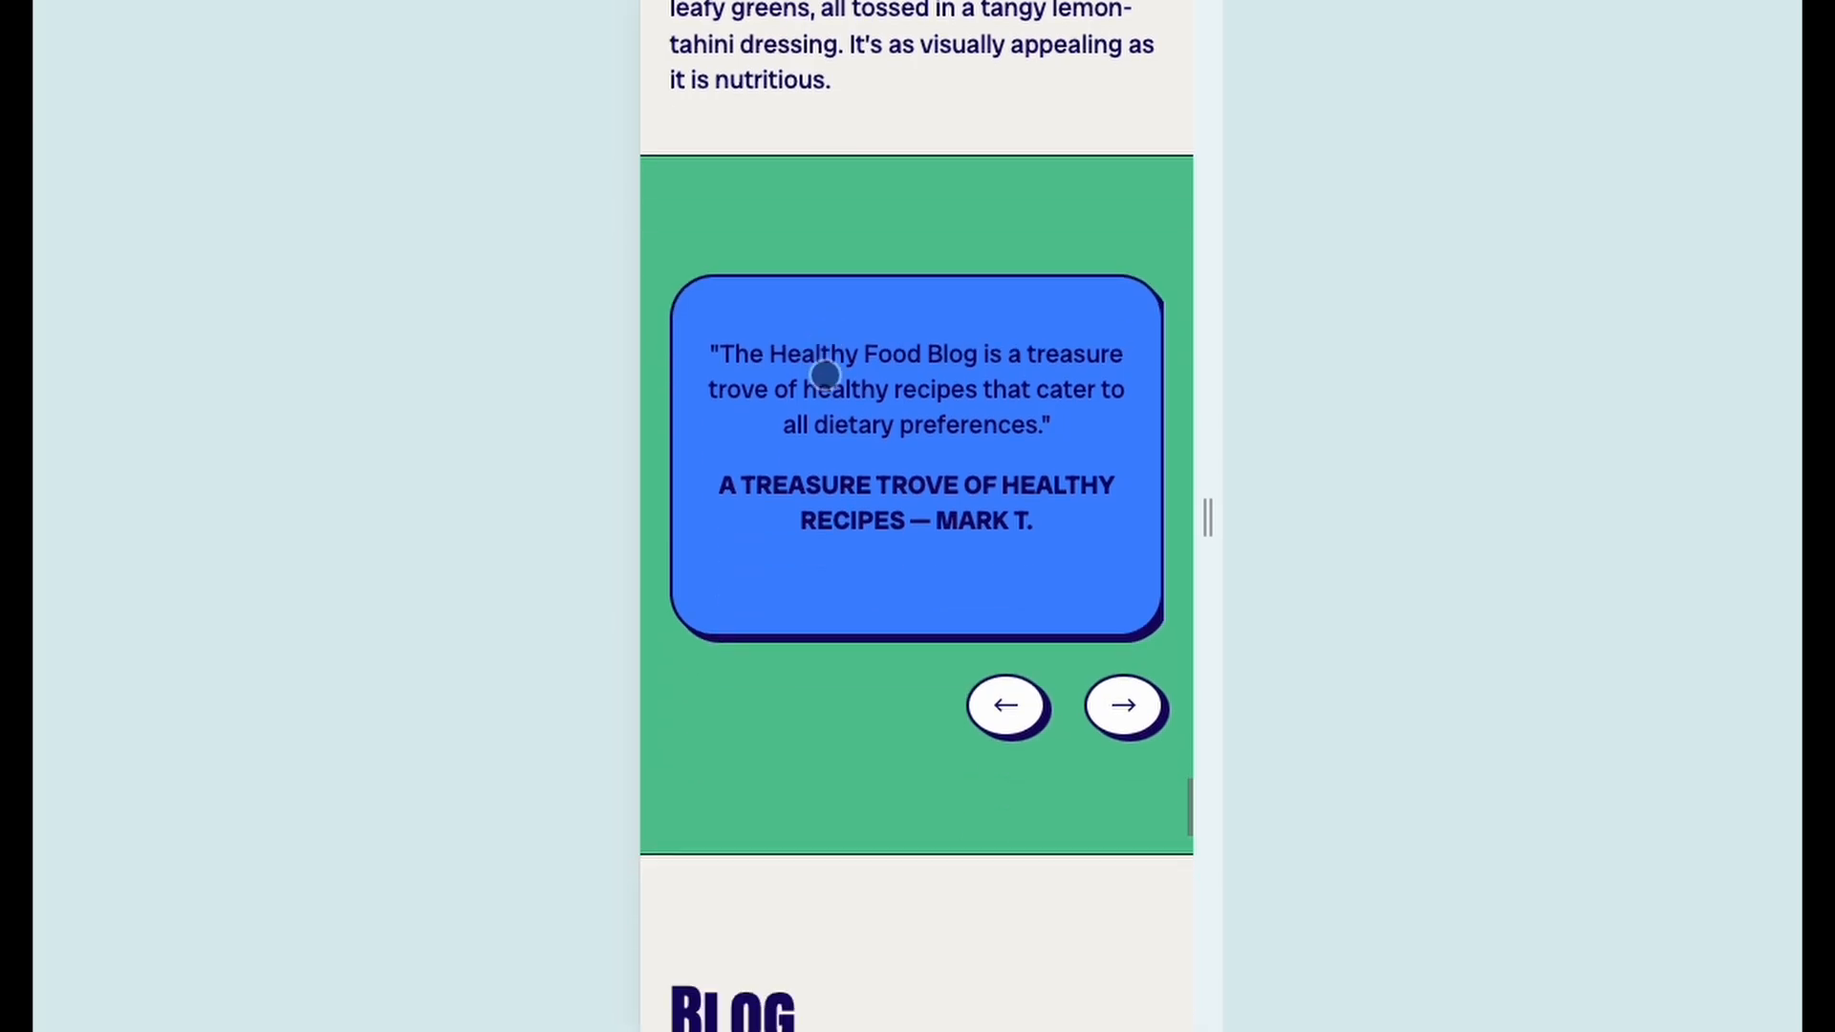
scroll(1100, 403, "up", 3)
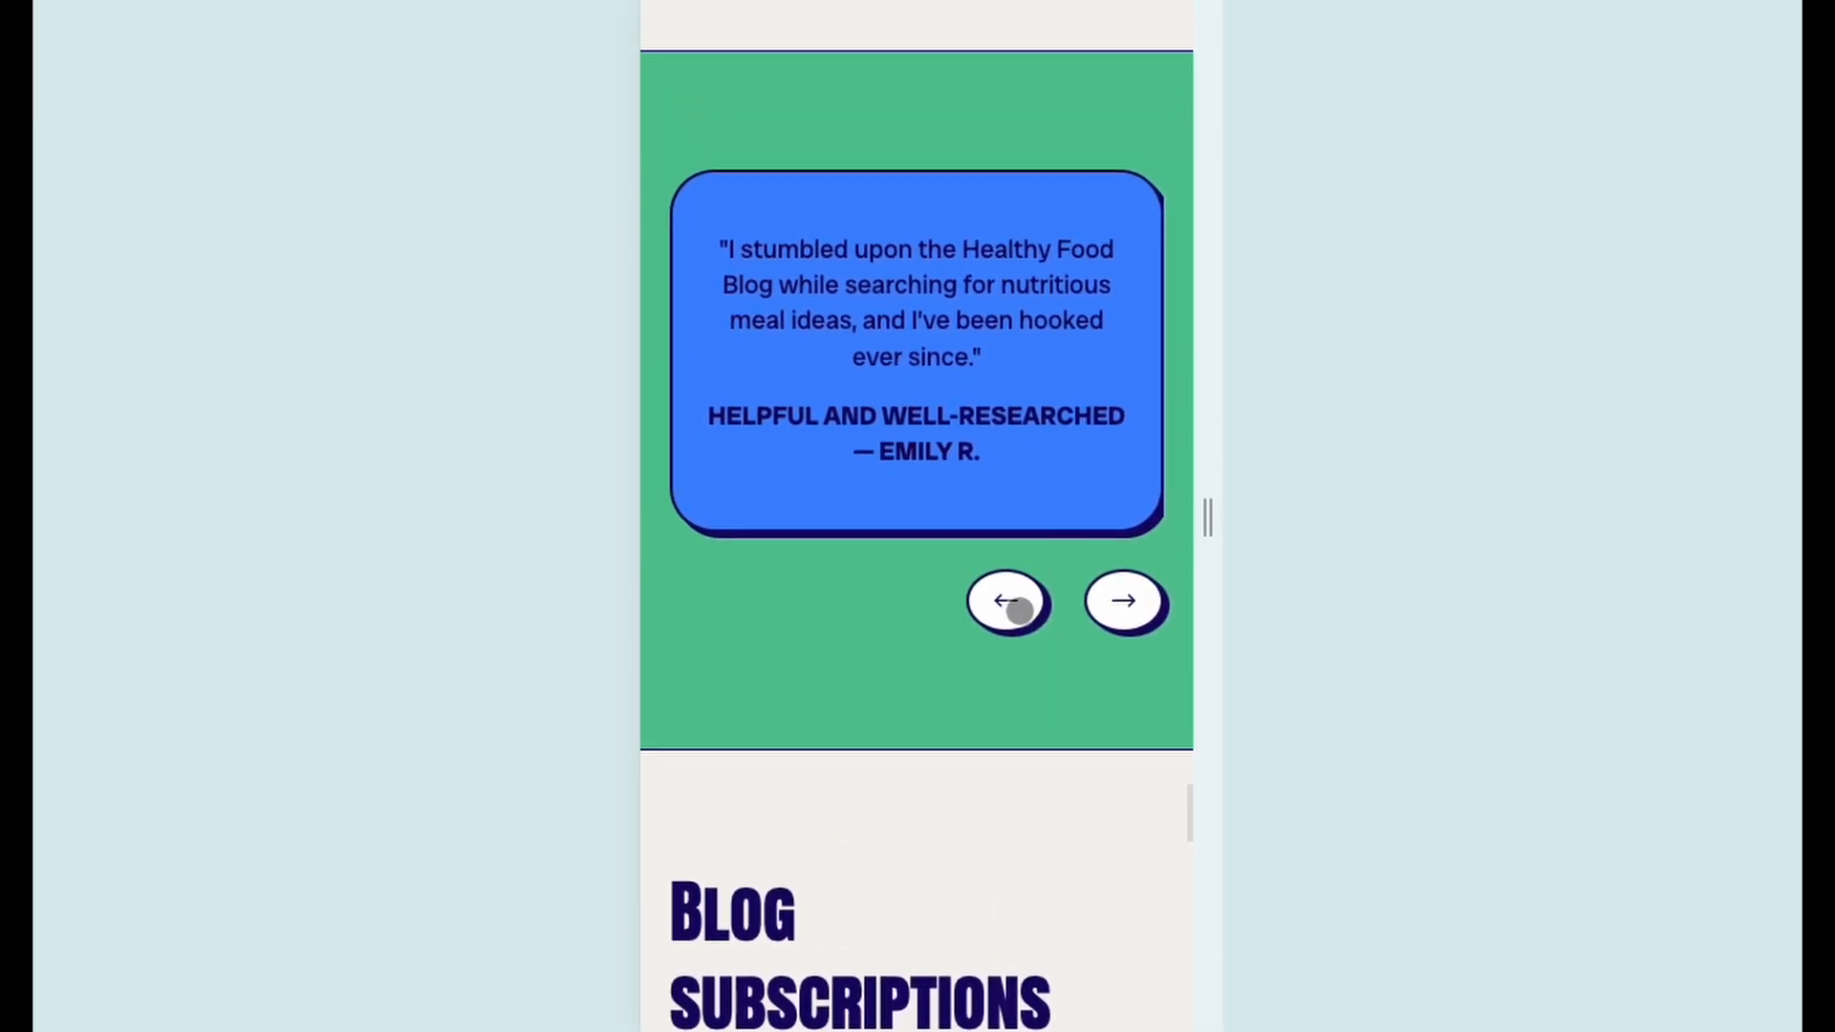
left_click(1150, 609)
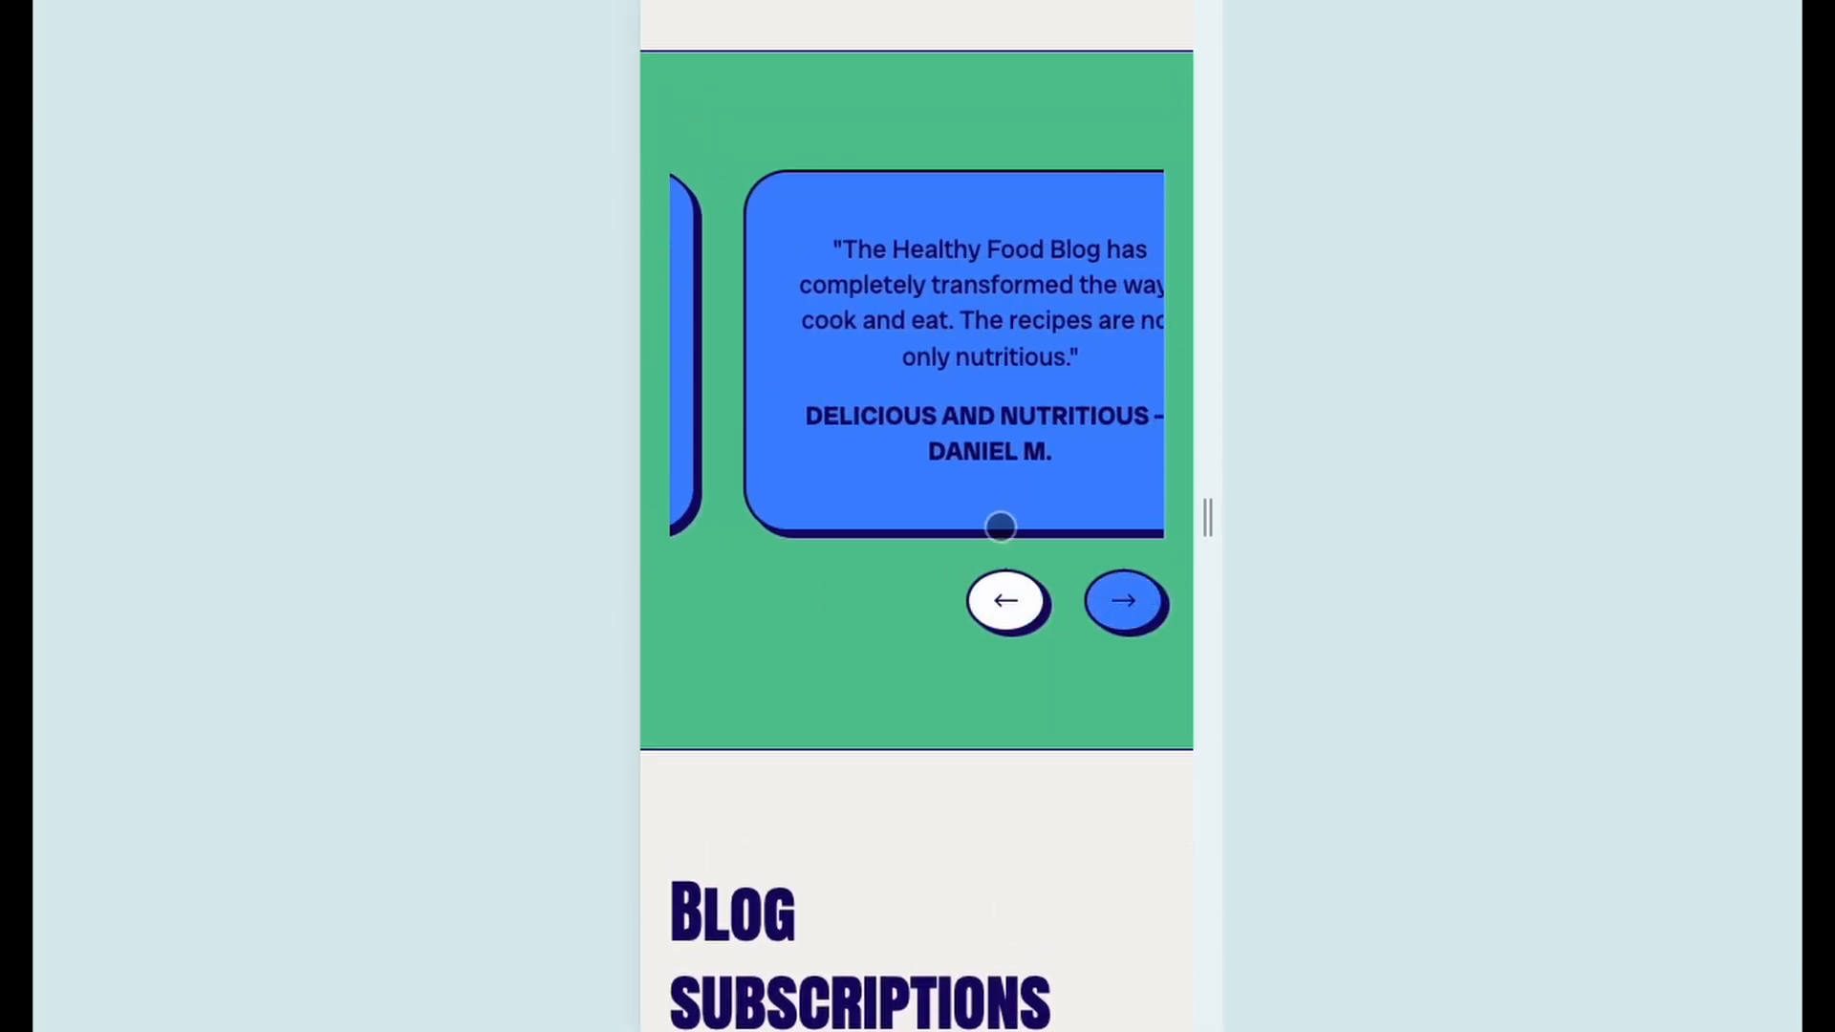
scroll(1000, 521, "down", 20)
scroll(993, 520, "down", 15)
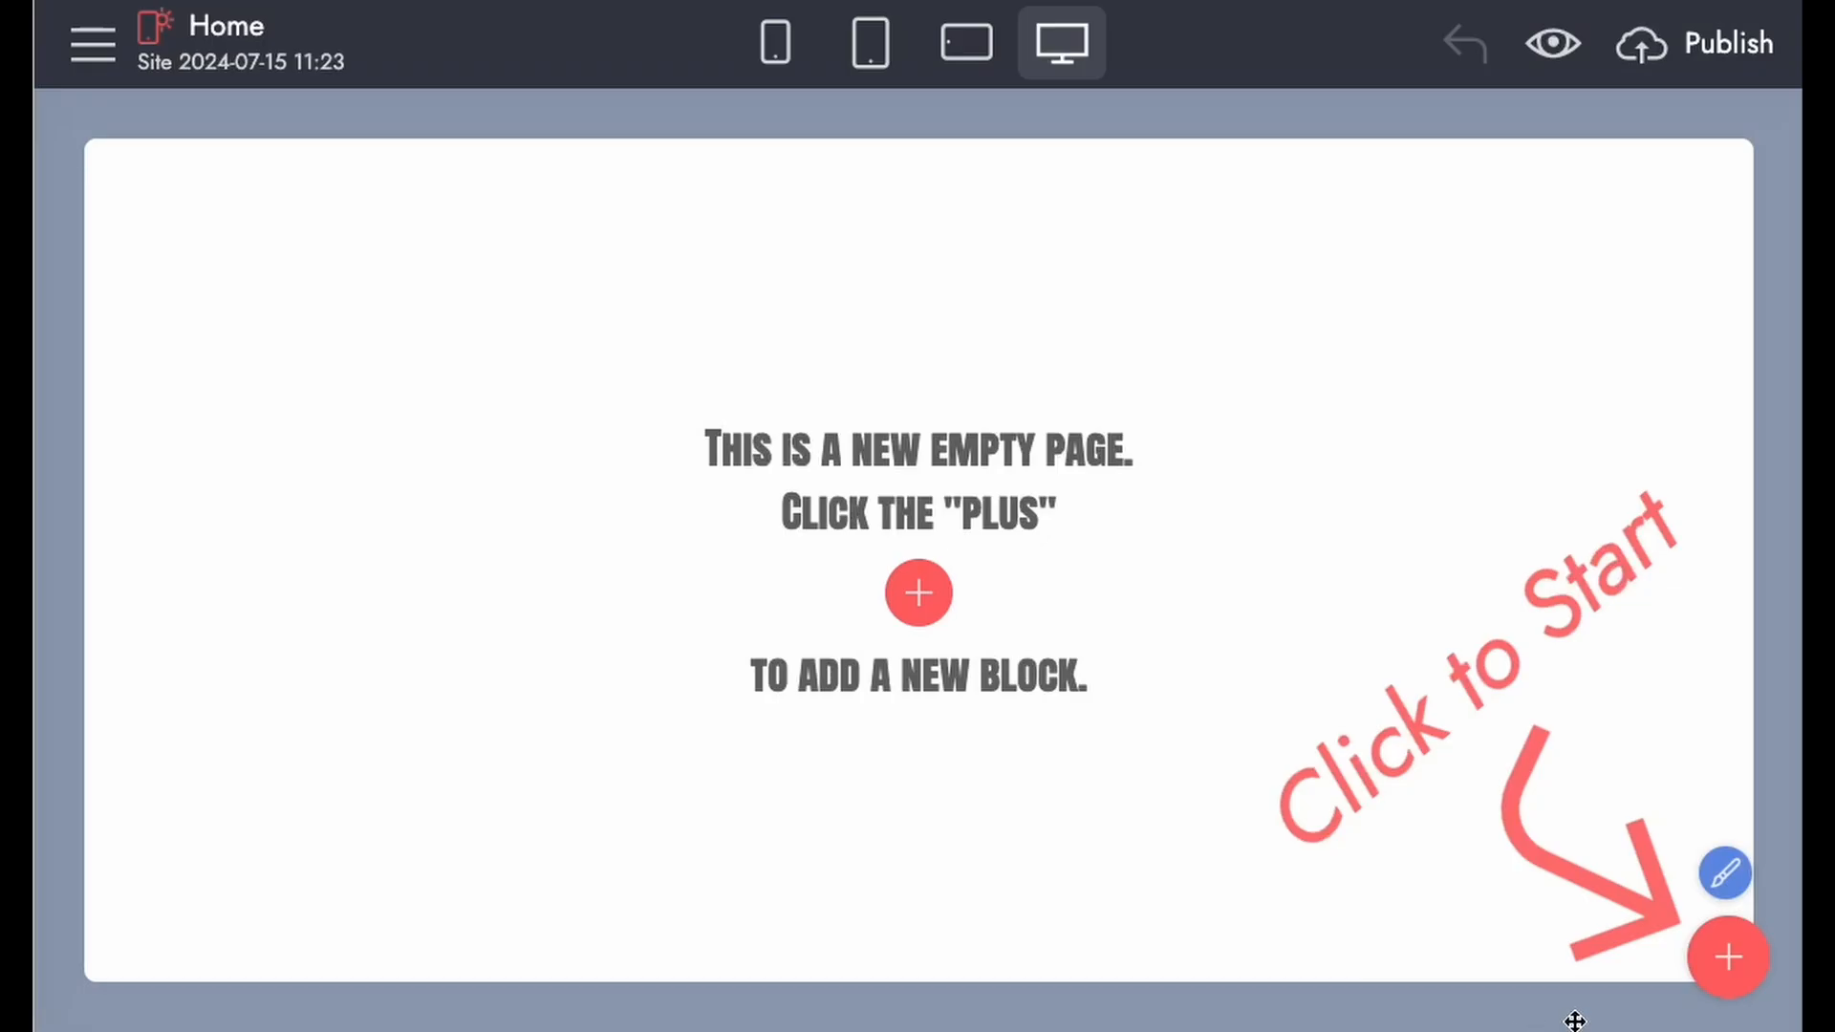
Step: Add the NutritionM5 menu block to the empty page and place the NutritionM5 Theme header block below it
left_click(1729, 958)
left_click_drag(801, 254, 495, 209)
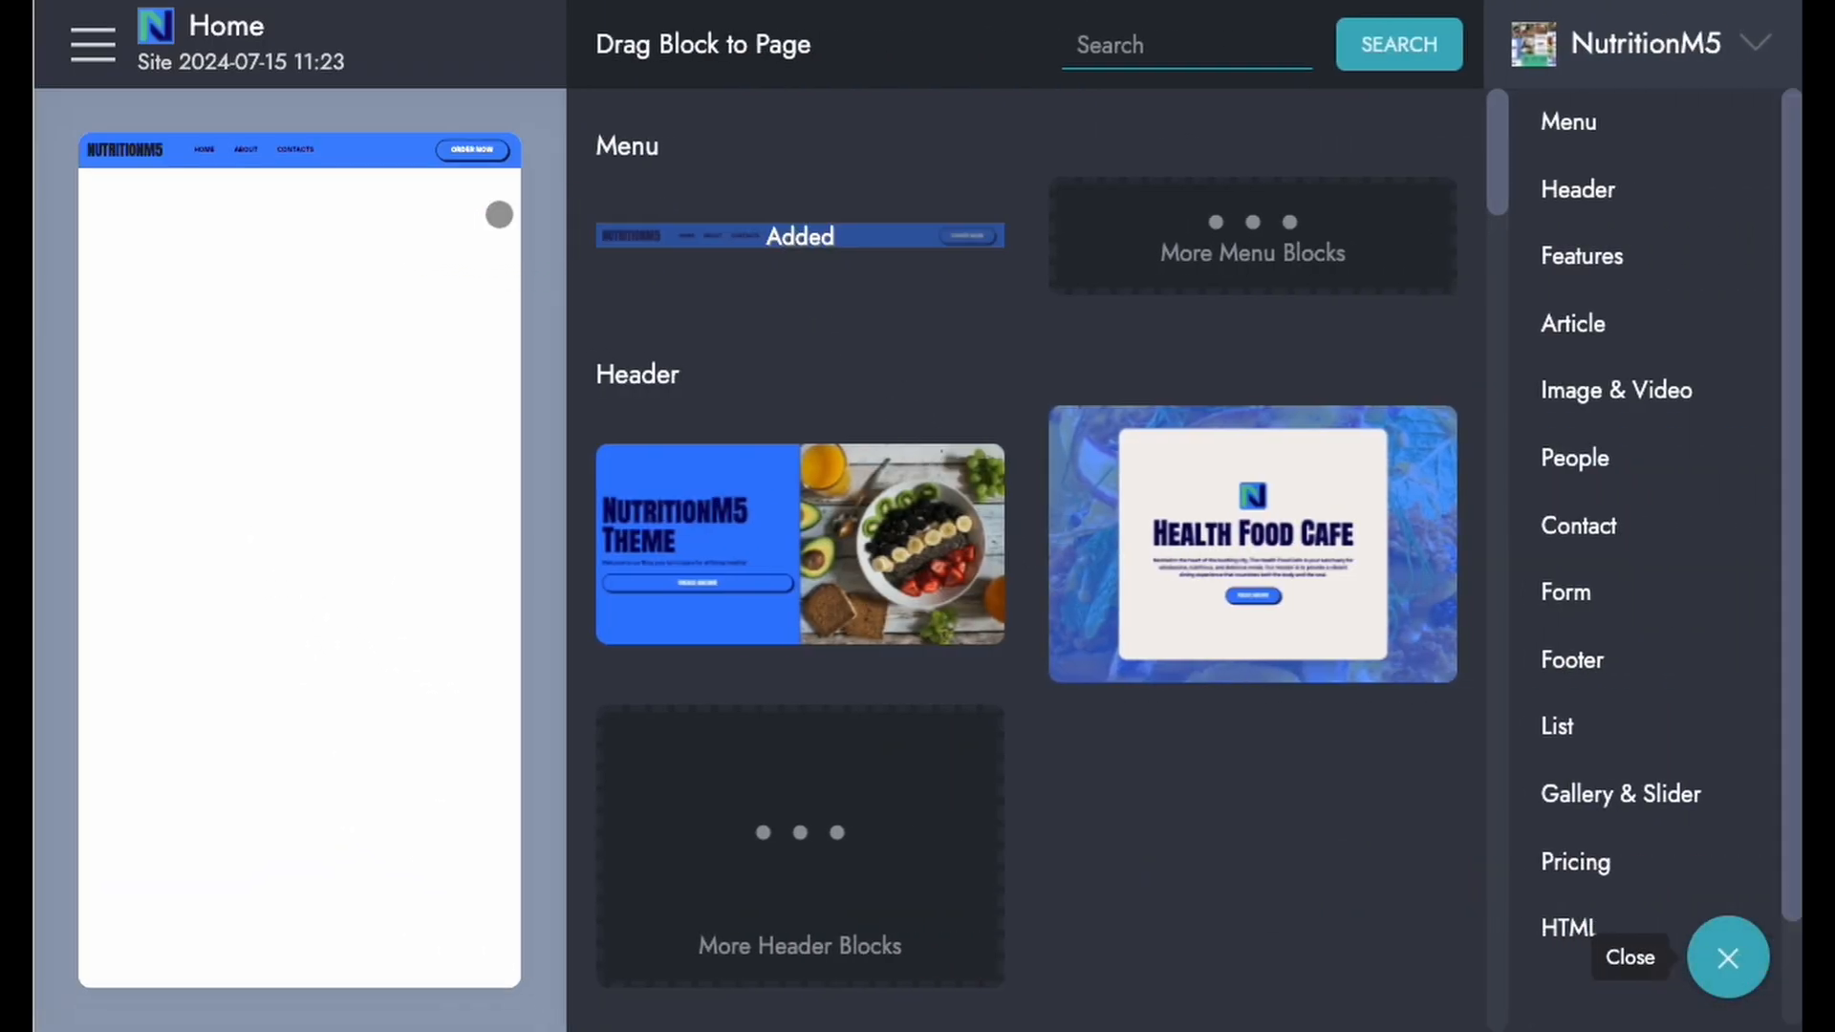
scroll(801, 478, "down", 2)
left_click_drag(775, 435, 560, 385)
Step: Add the Delight in Every Bite and Benefits of the Health Food Cafe features blocks below the header
scroll(1197, 360, "down", 5)
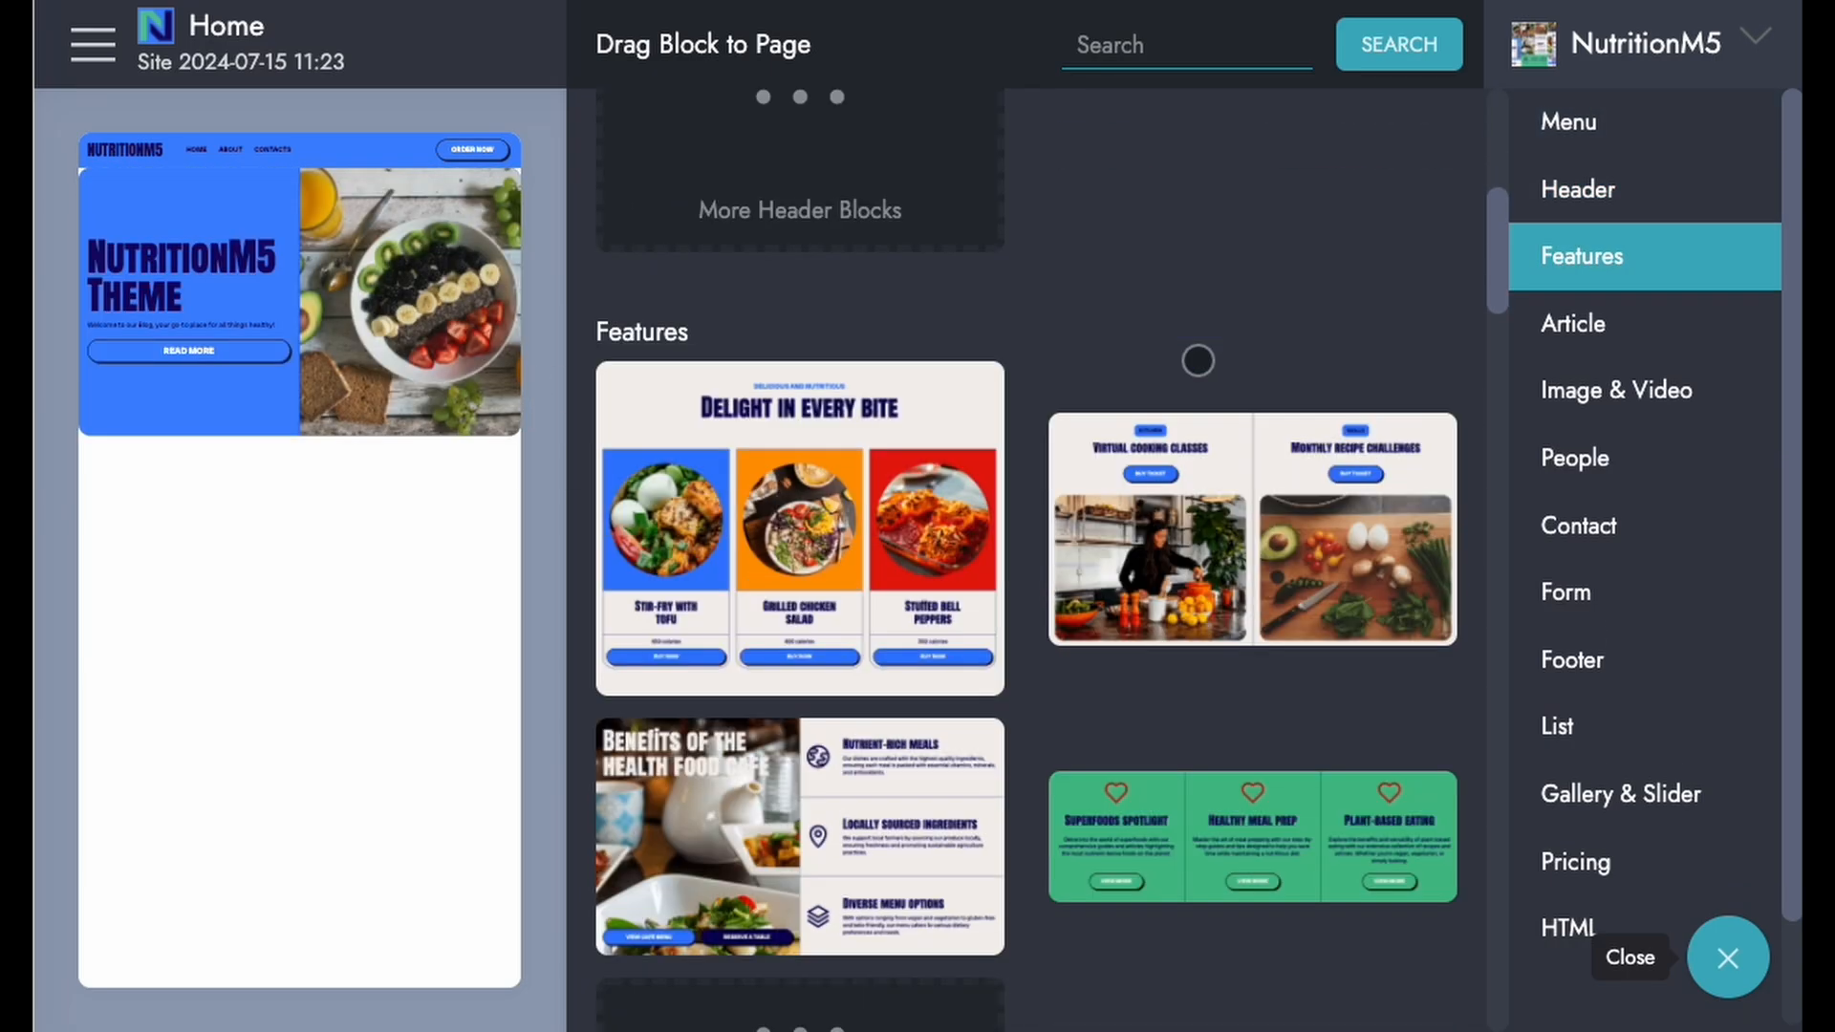
left_click_drag(799, 526, 574, 586)
scroll(669, 593, "down", 1)
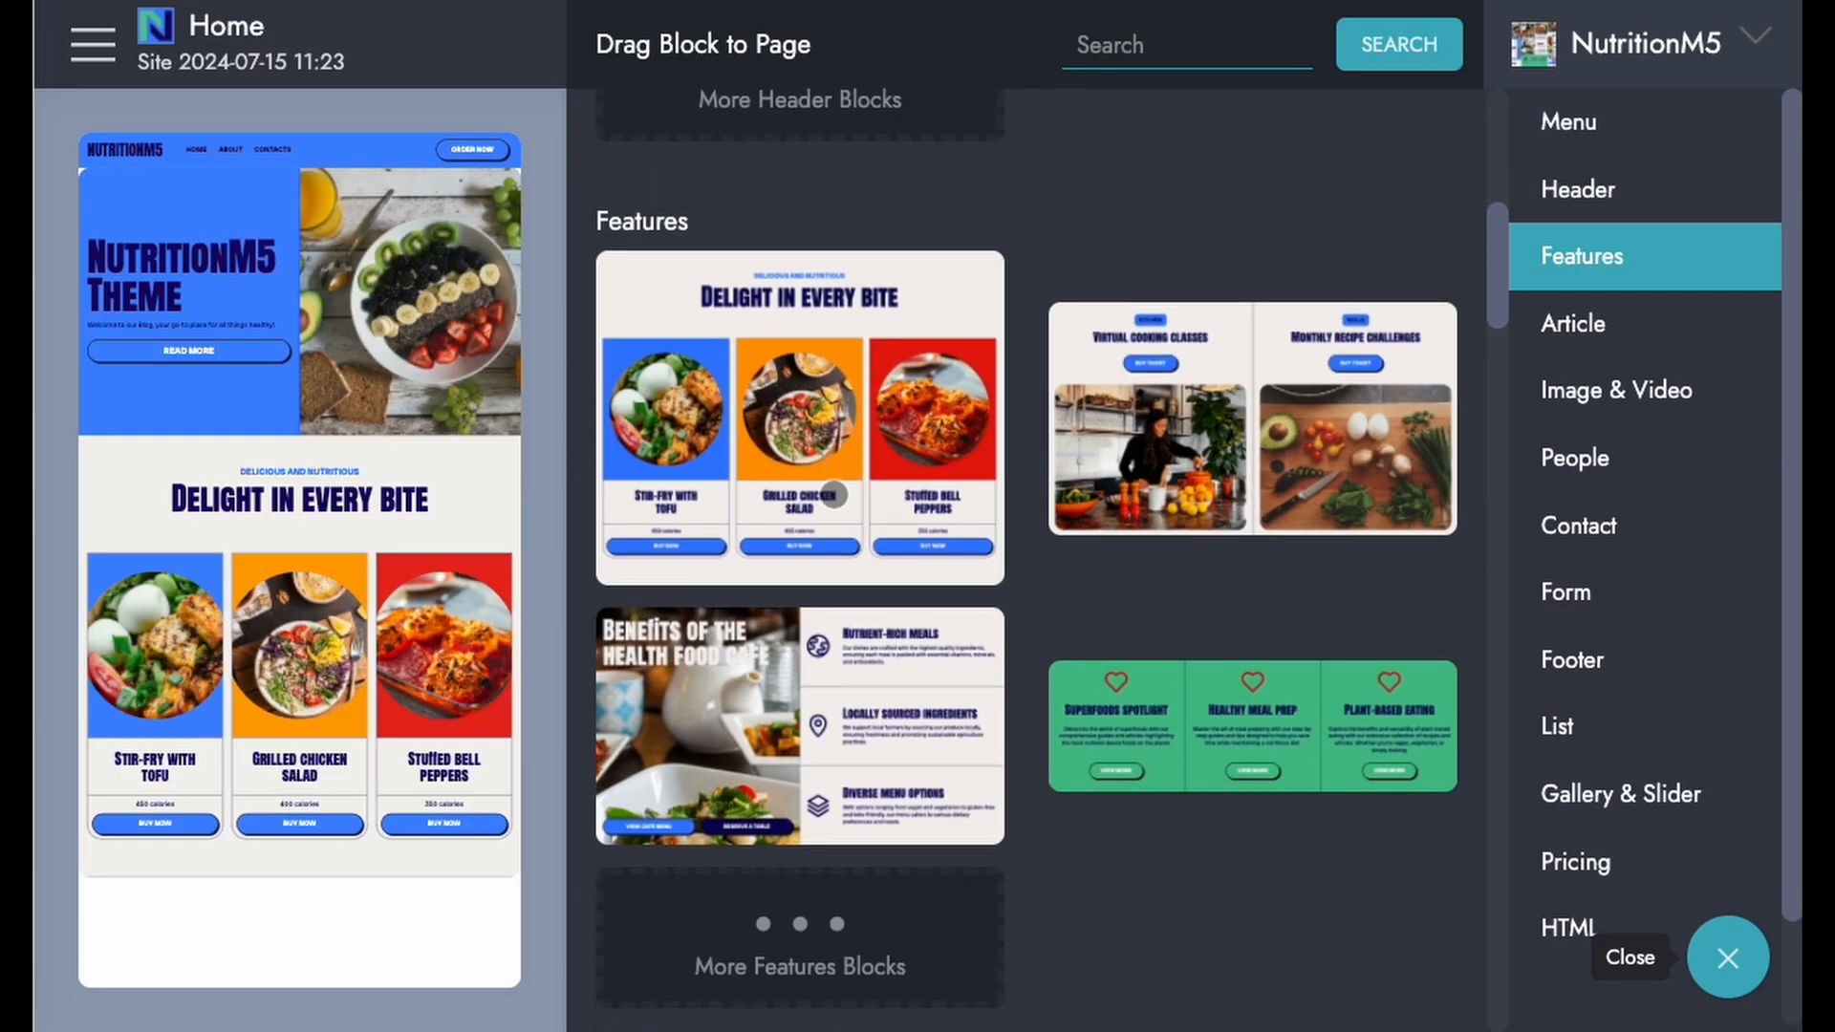
left_click_drag(755, 726, 516, 765)
Step: Add the article blocks Fresh, Wholesome Ingredients and Diverse Menu Options and Healthy Eating for Children at the page end
scroll(801, 573, "down", 6)
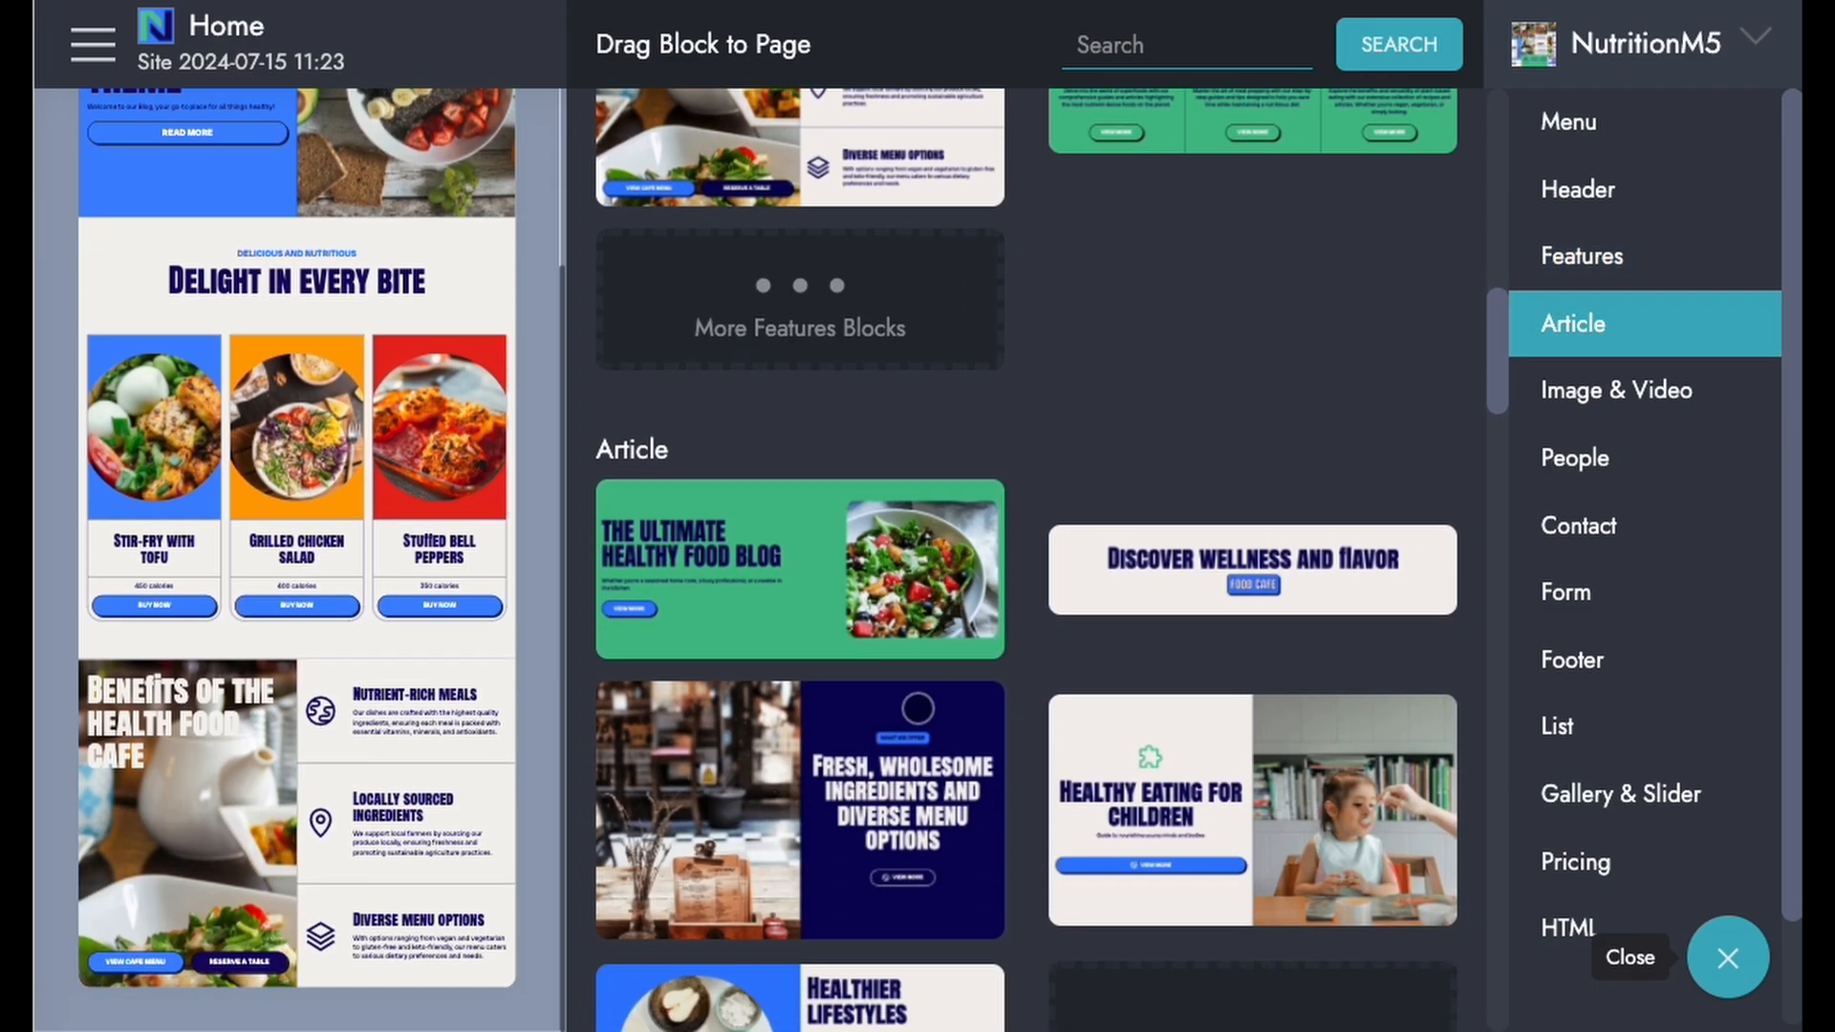
left_click_drag(918, 709, 517, 841)
scroll(873, 700, "down", 4)
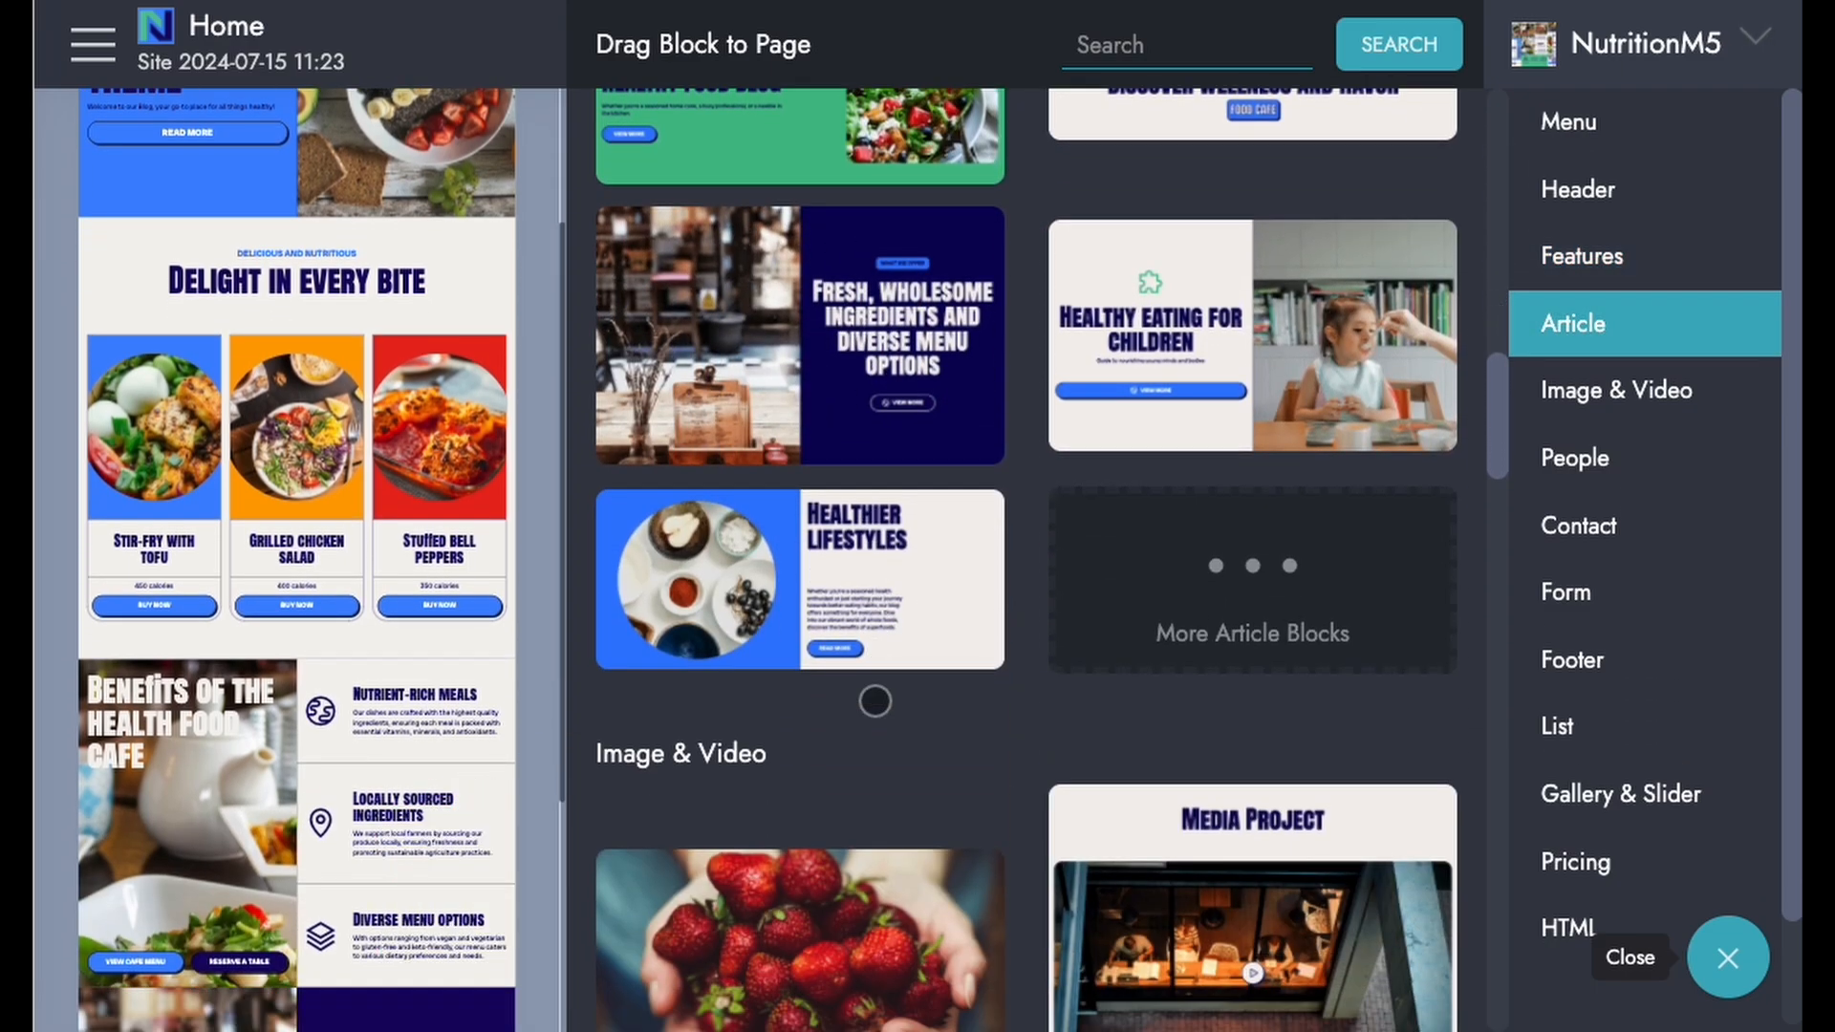
left_click_drag(1217, 338, 516, 874)
Step: Add the Health Food Cafe map contact block and the Reserve a Table form block at the page end
scroll(1069, 520, "down", 4)
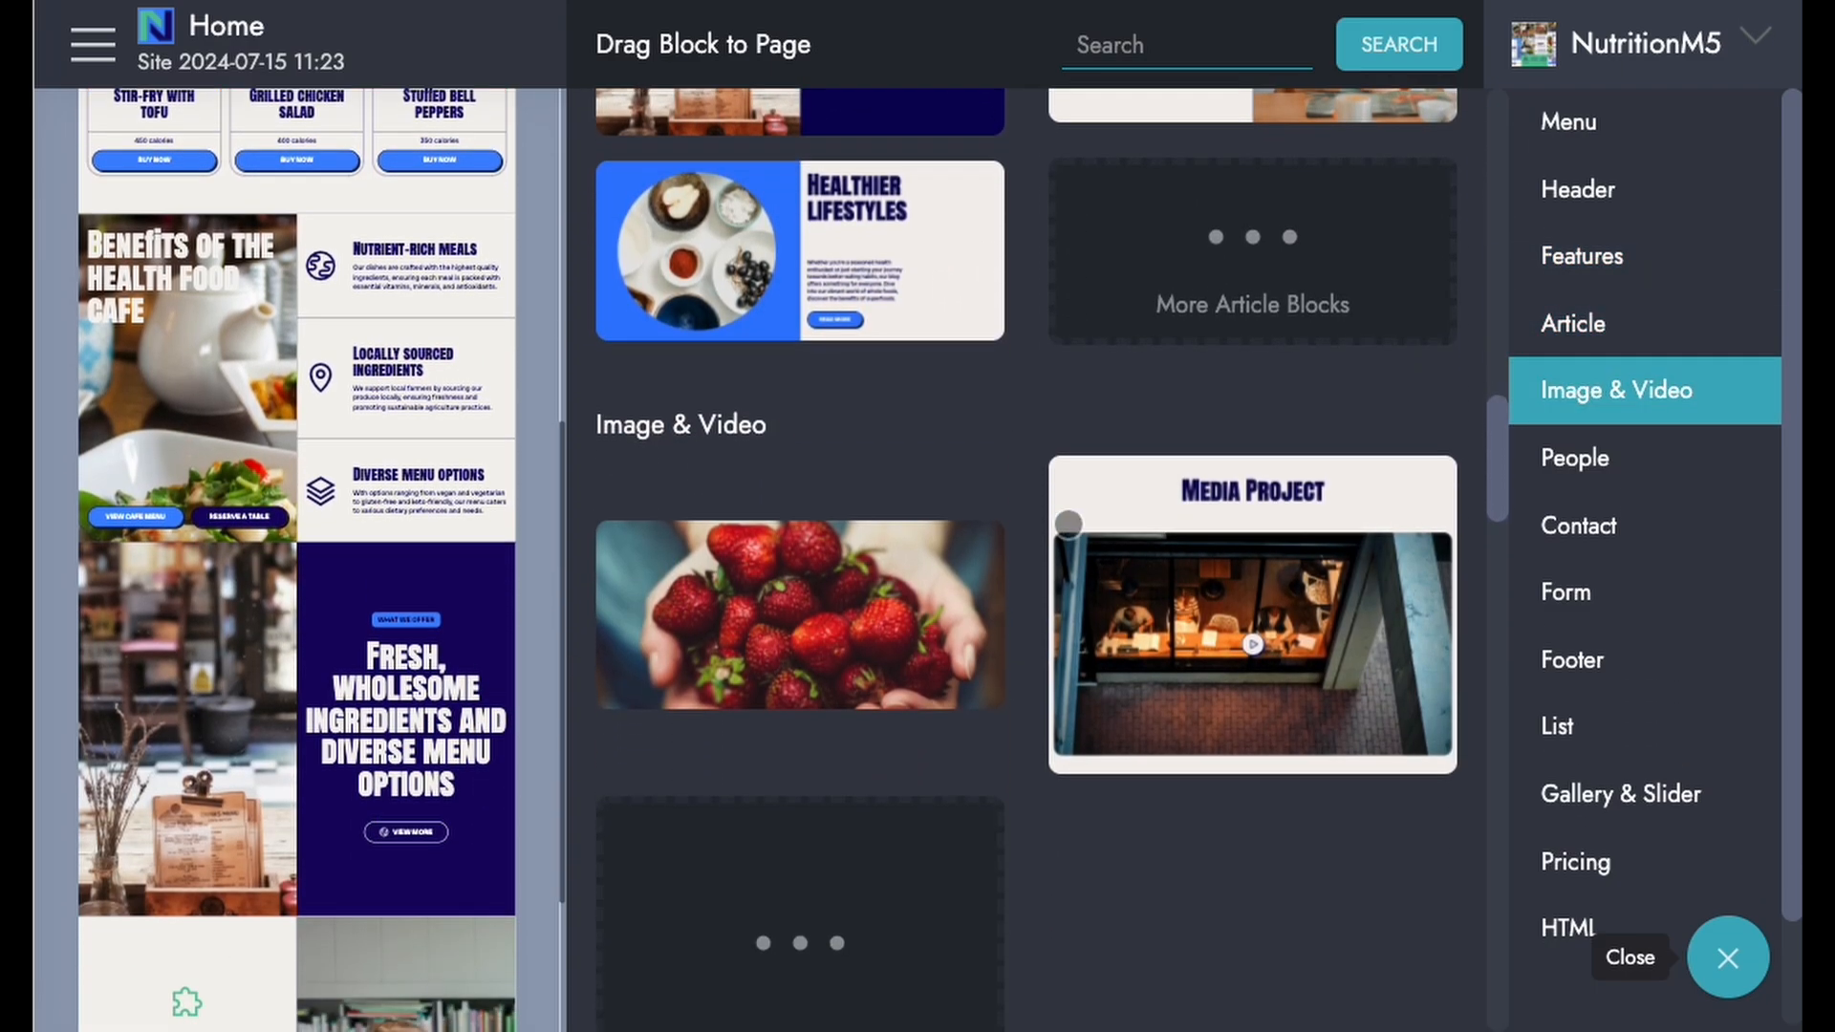
scroll(1069, 523, "down", 6)
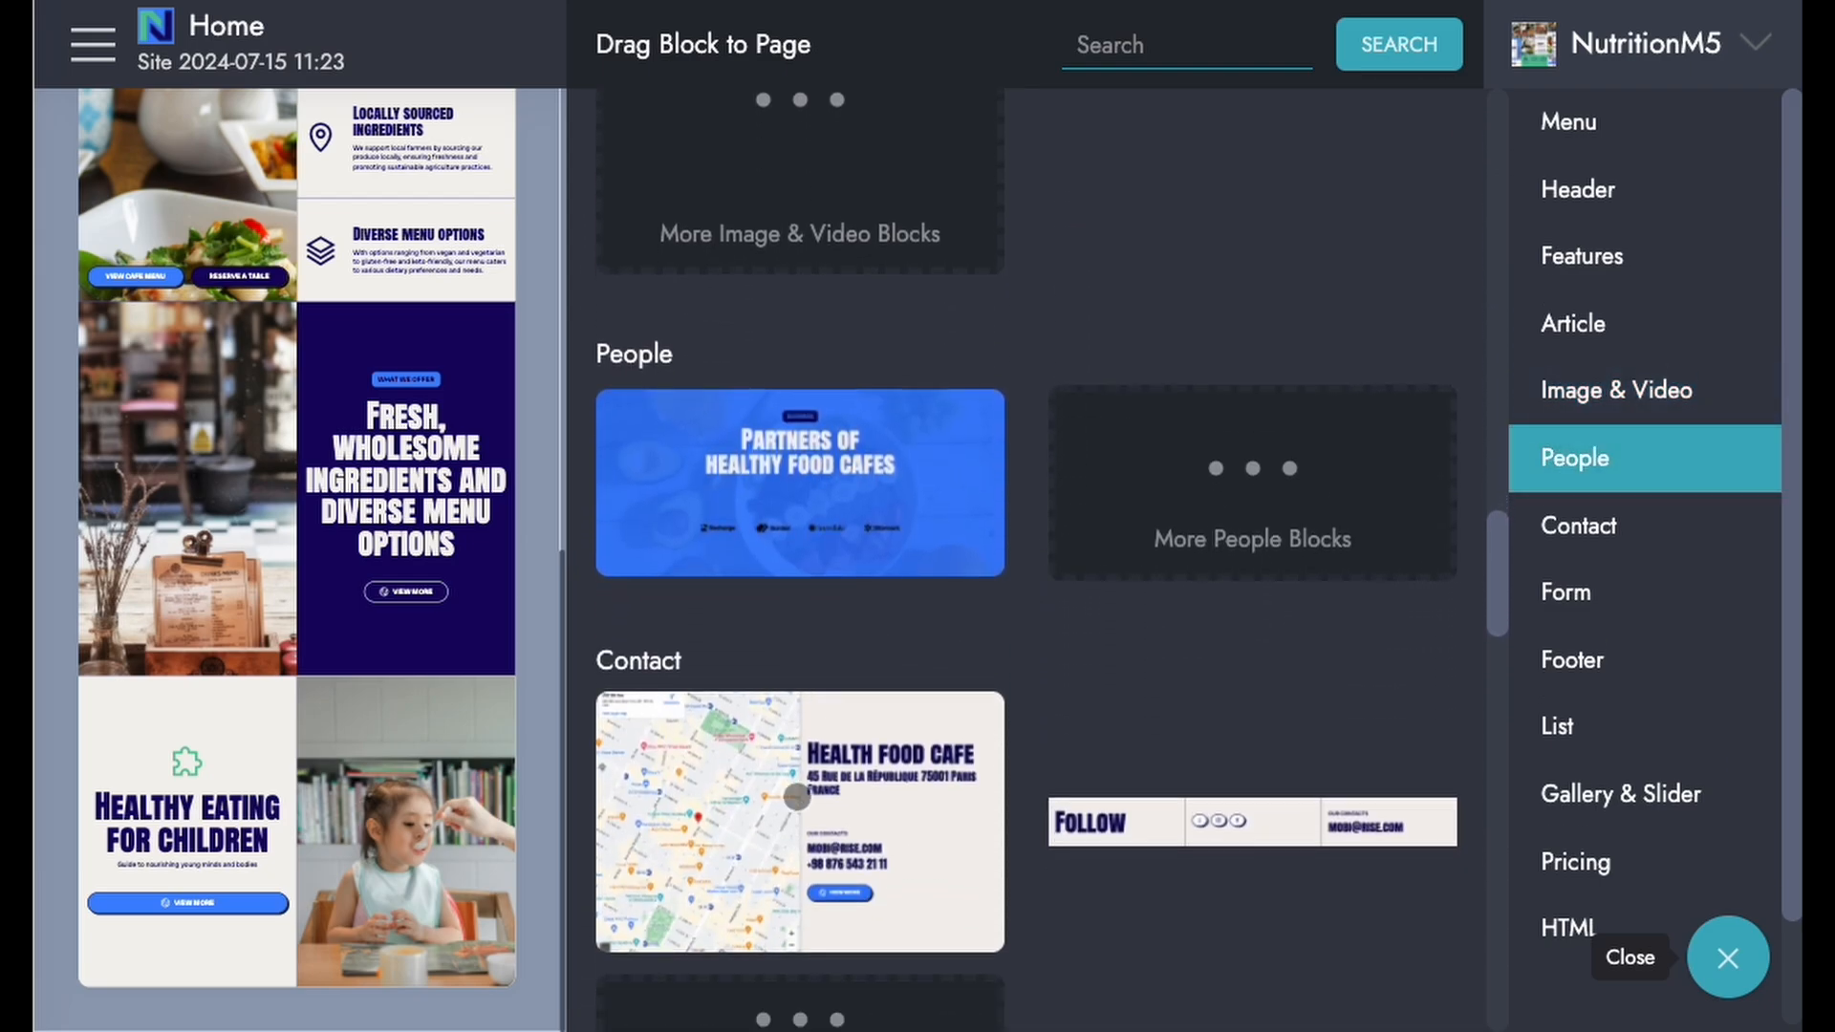
left_click_drag(797, 797, 521, 875)
scroll(951, 721, "down", 5)
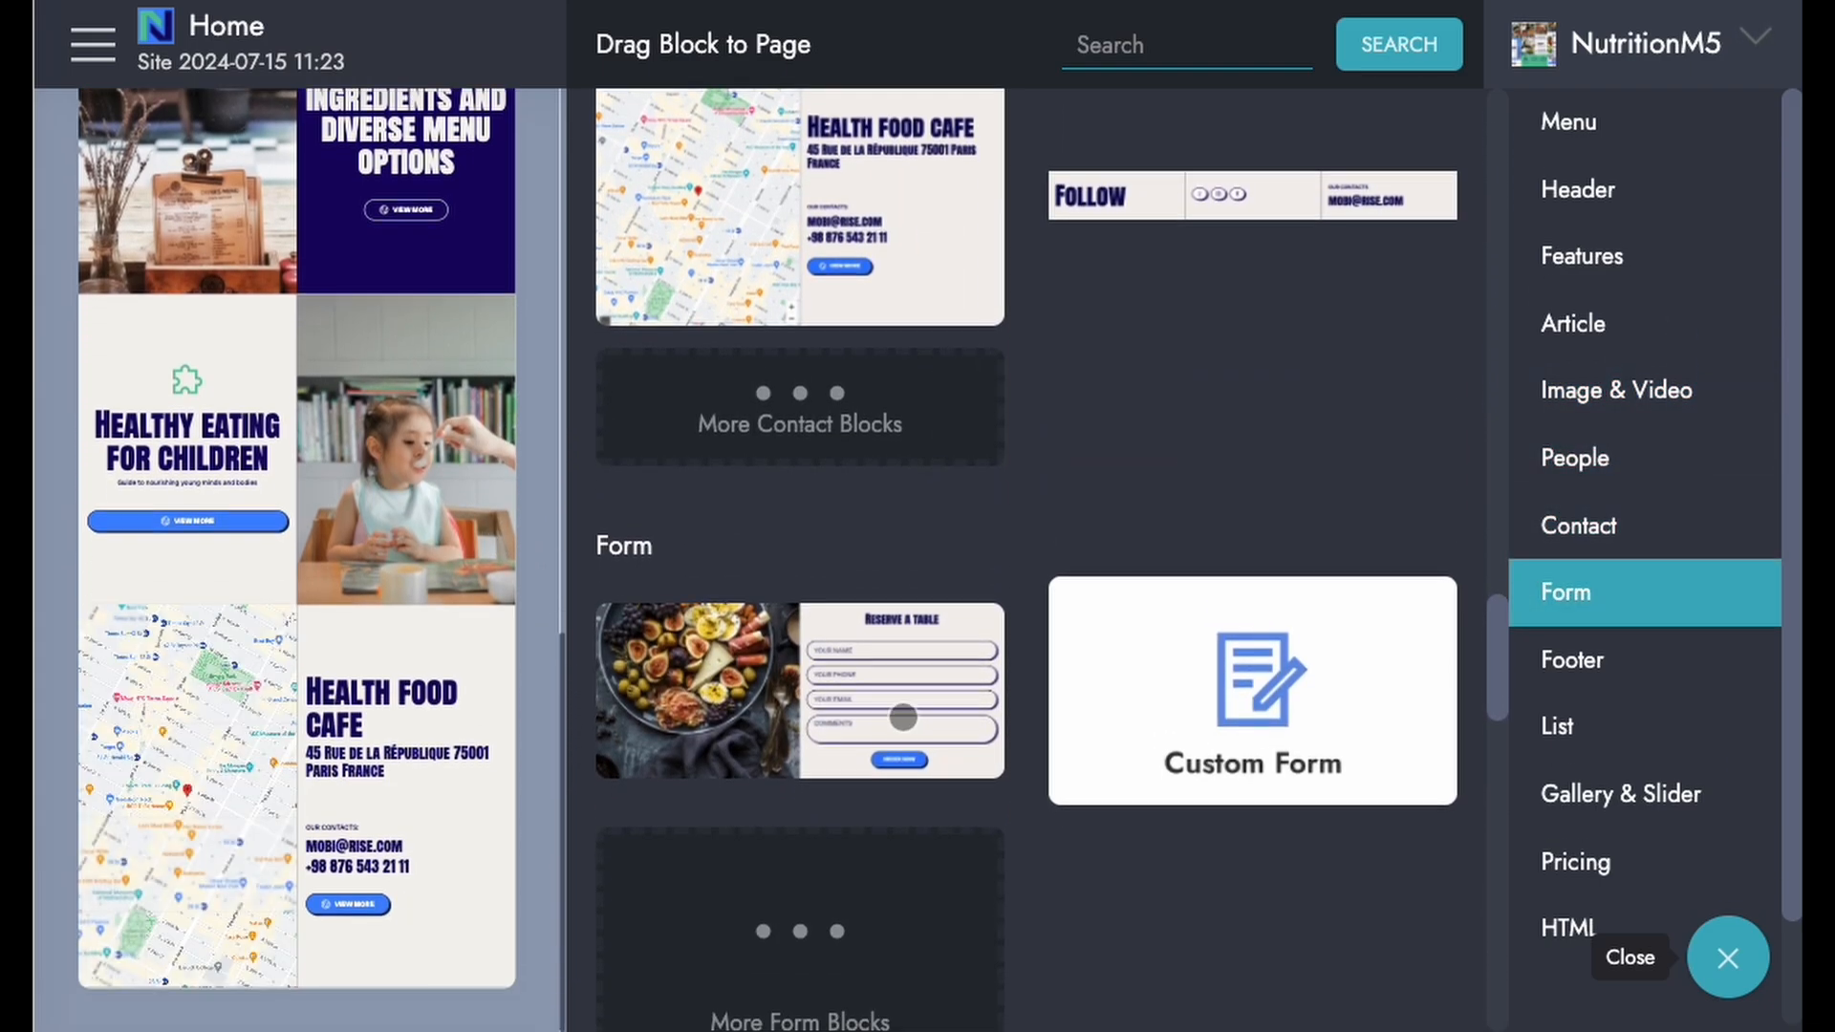
left_click_drag(829, 662, 480, 925)
Step: Add the FAQ and Most Popular Dishes list blocks below the reservation form
scroll(838, 773, "down", 8)
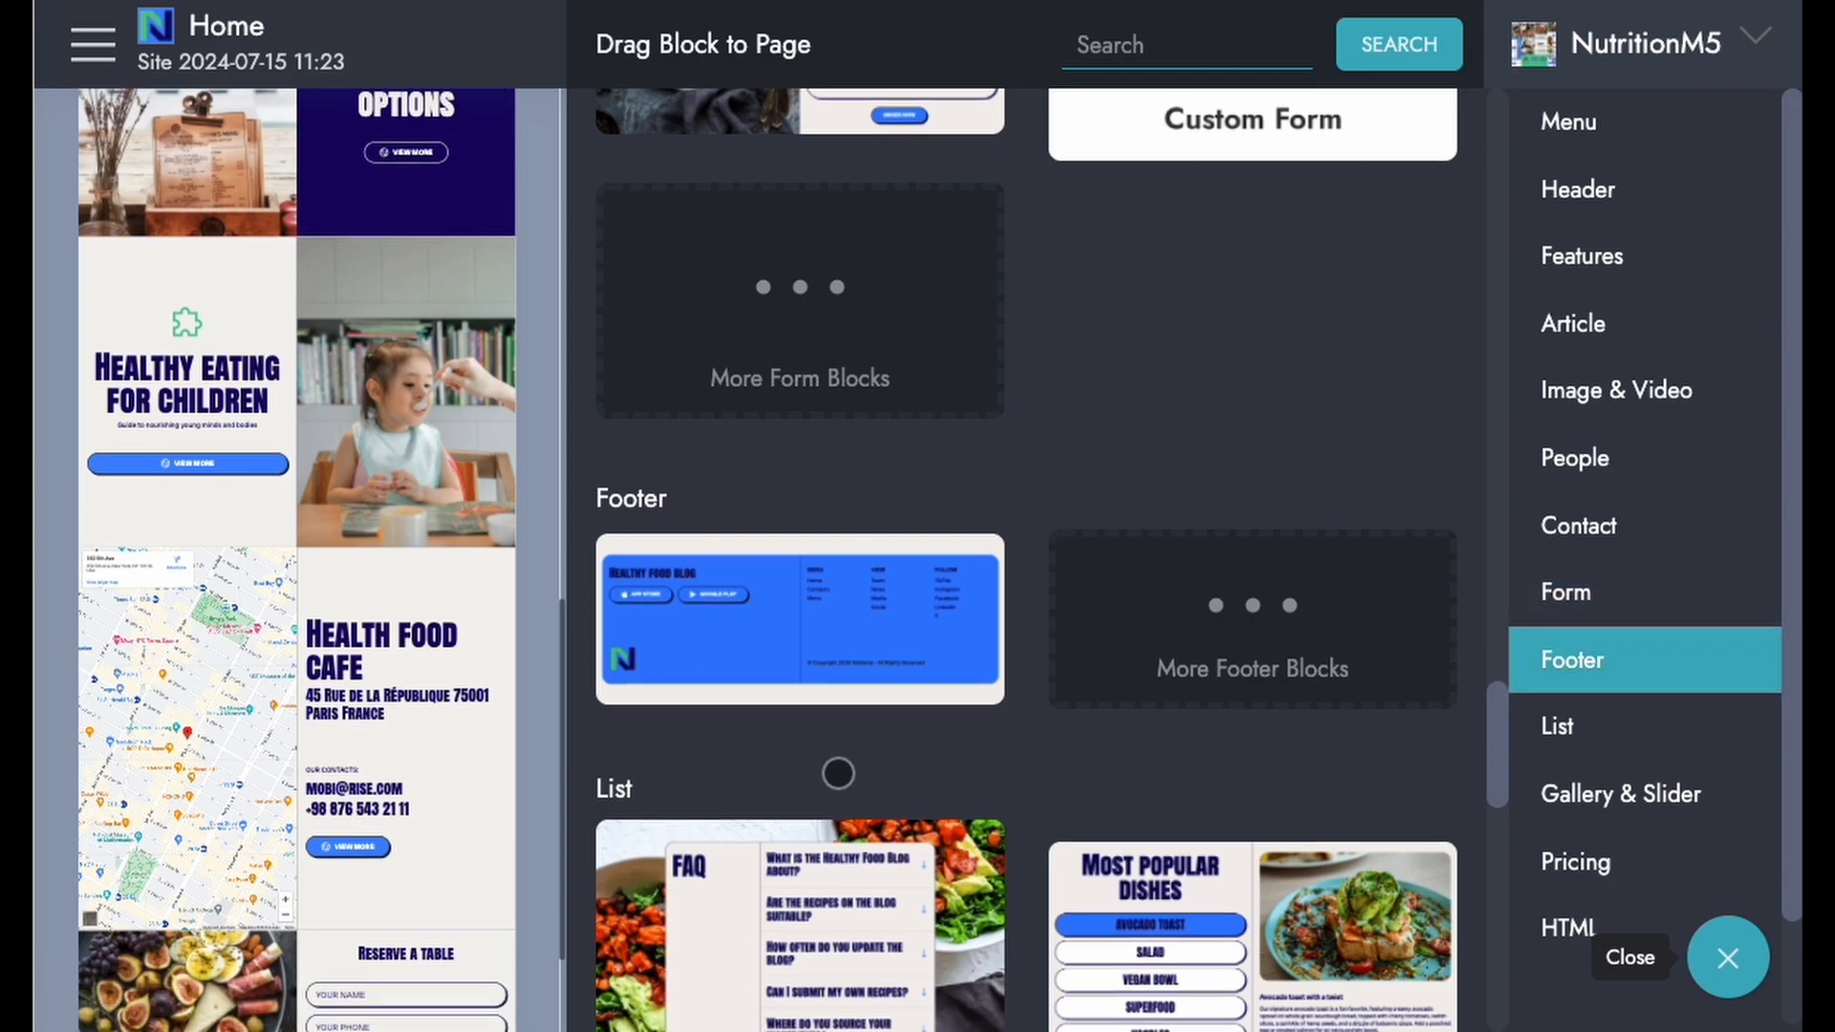
left_click_drag(838, 746, 520, 914)
scroll(1168, 404, "down", 3)
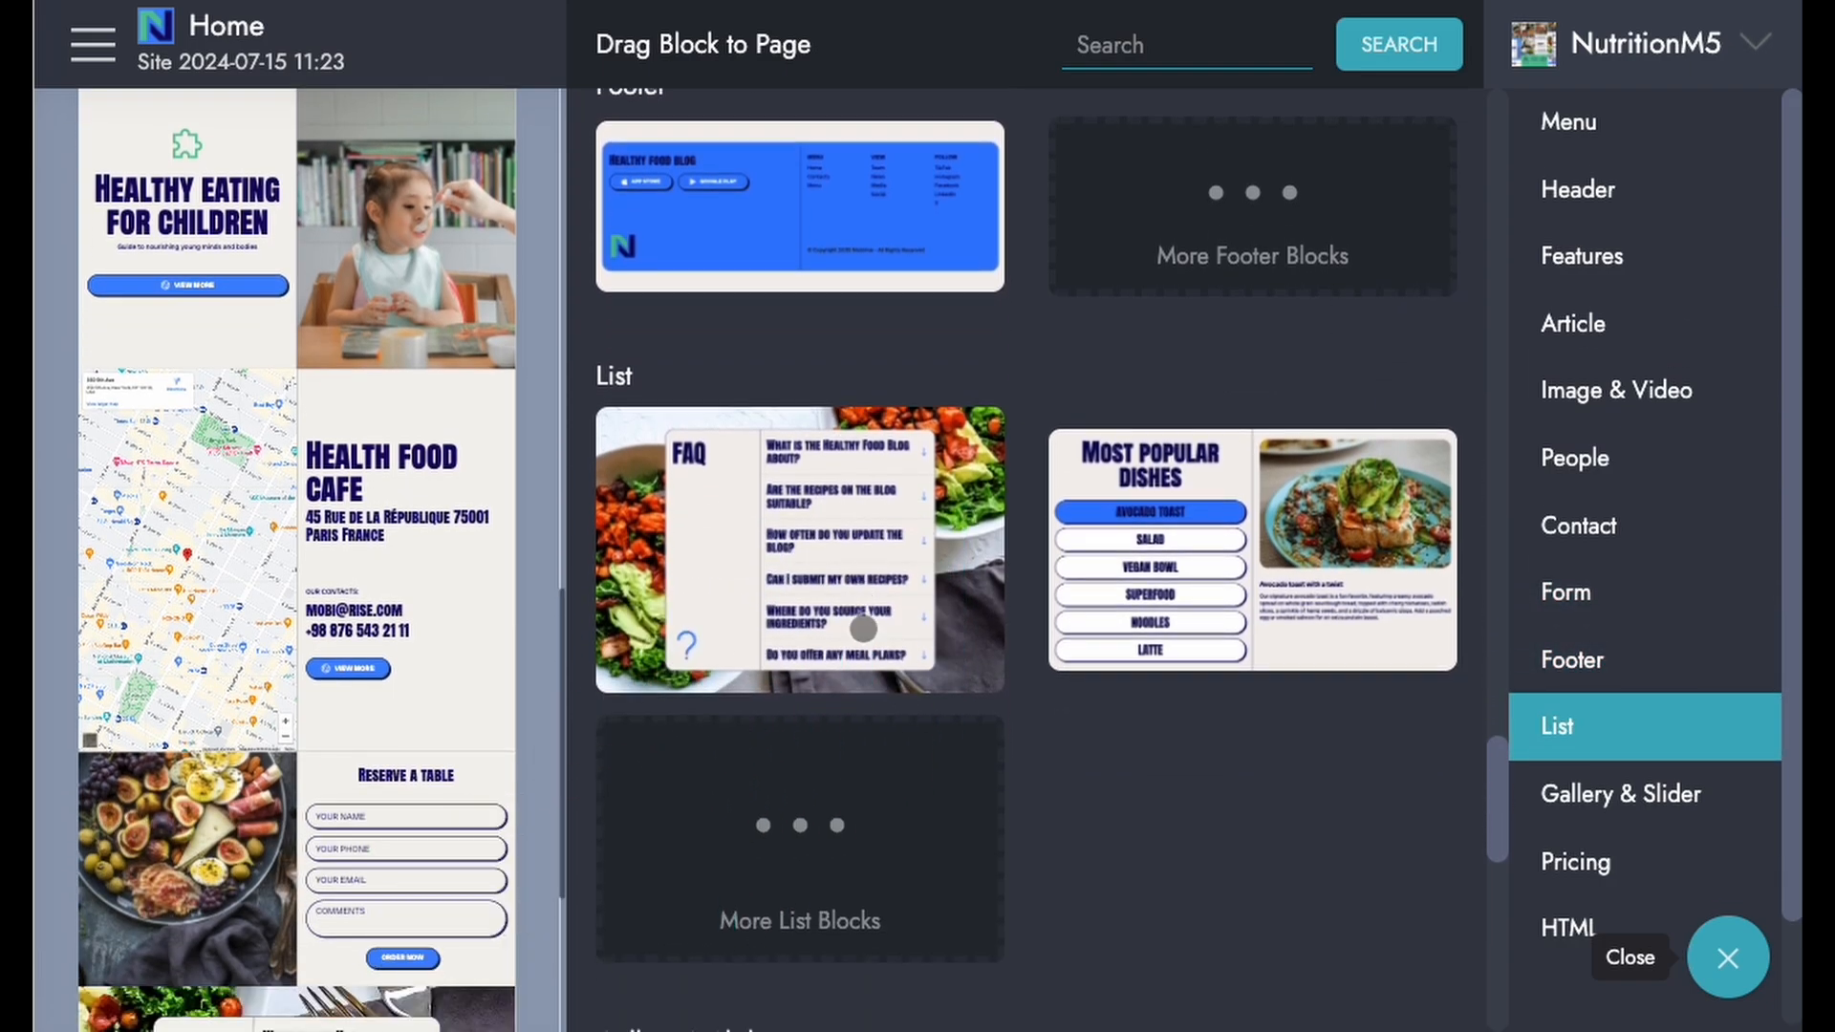
left_click_drag(1168, 403, 521, 899)
Step: Add the testimonial slider at the page end and insert the Health Food Cafe ticker between FAQ and Most Popular Dishes
scroll(1012, 615, "down", 4)
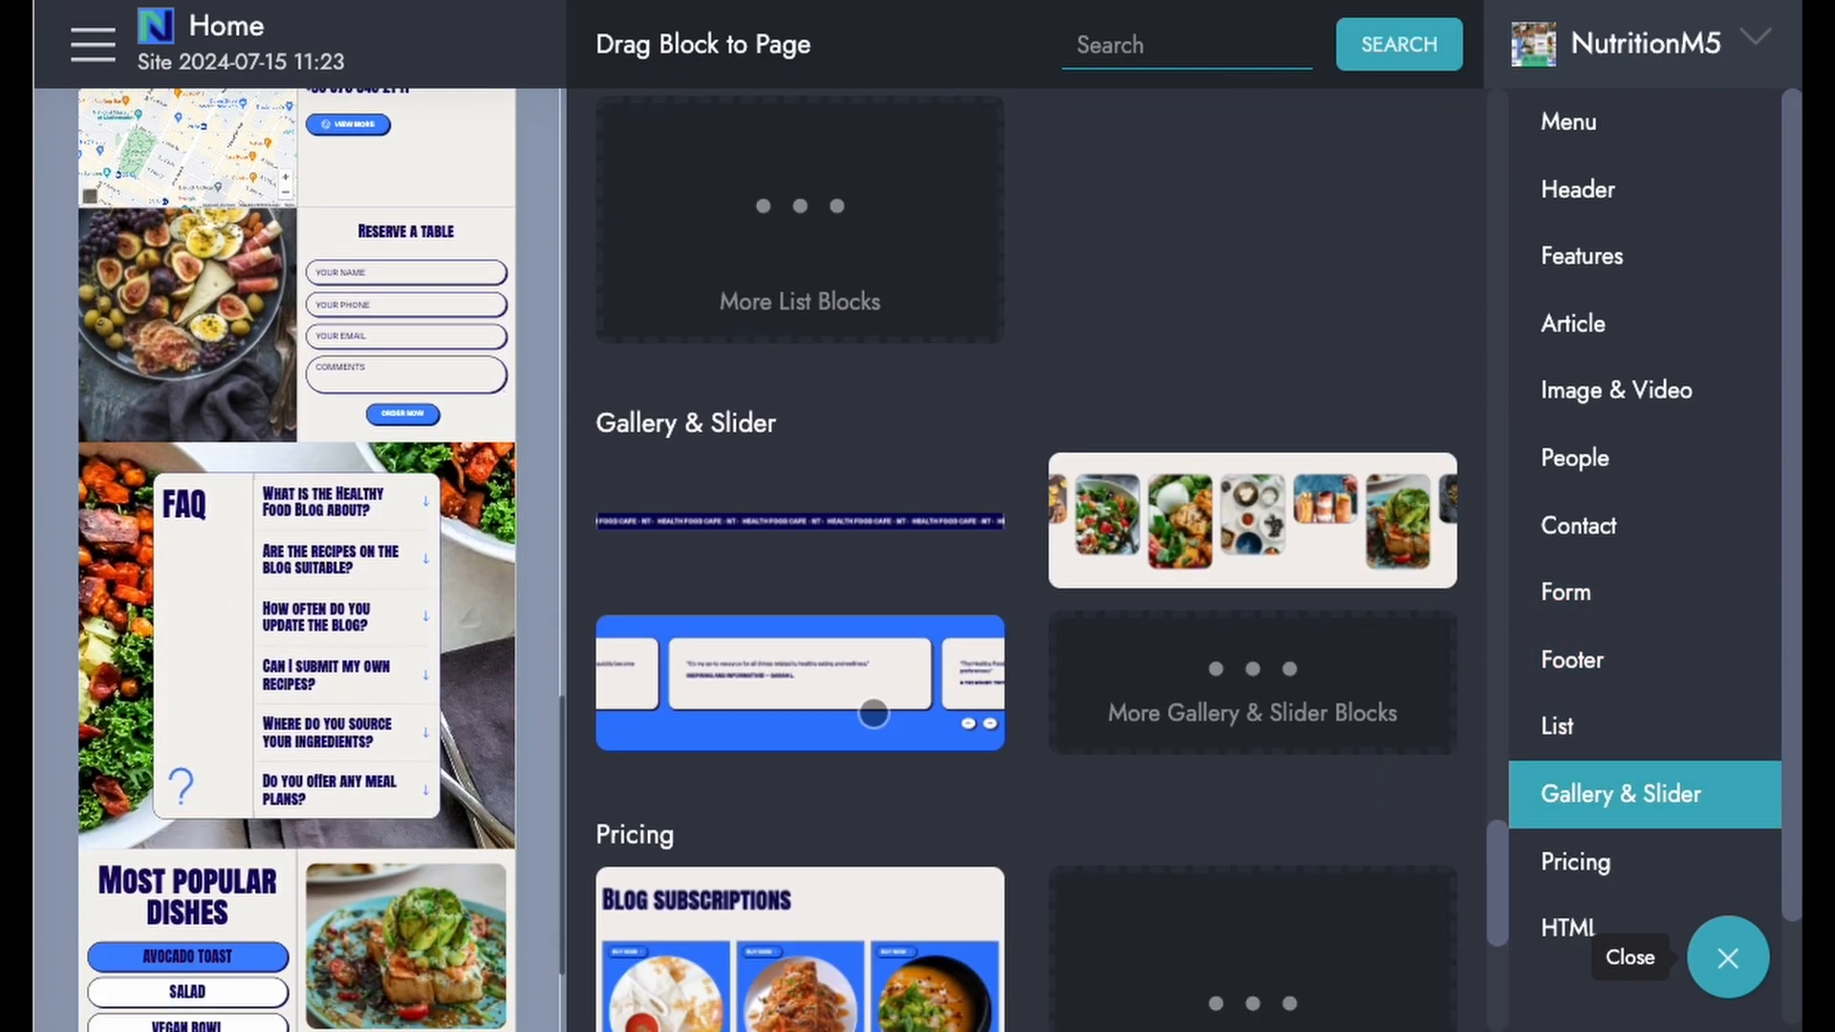
left_click_drag(701, 712, 465, 893)
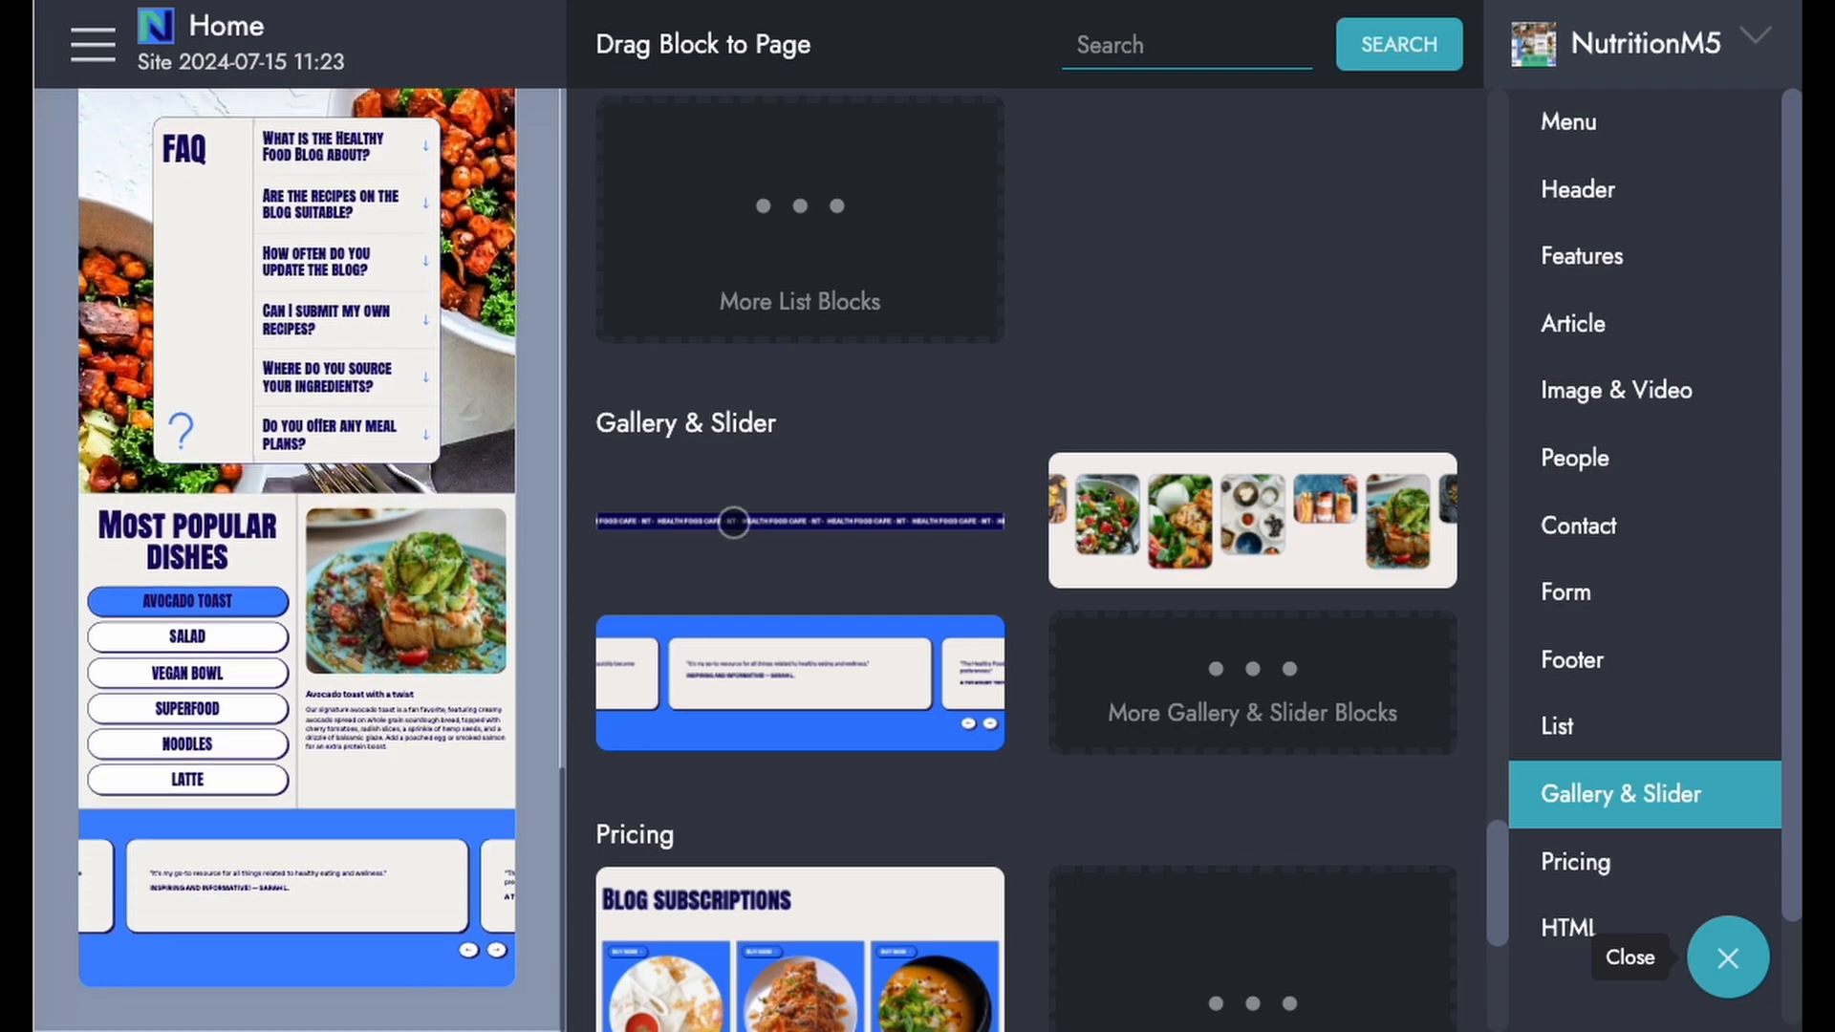
left_click_drag(382, 508, 382, 499)
Step: Add the Blog Subscriptions pricing block and the Healthy Food Blog footer block at the page end
scroll(860, 586, "down", 6)
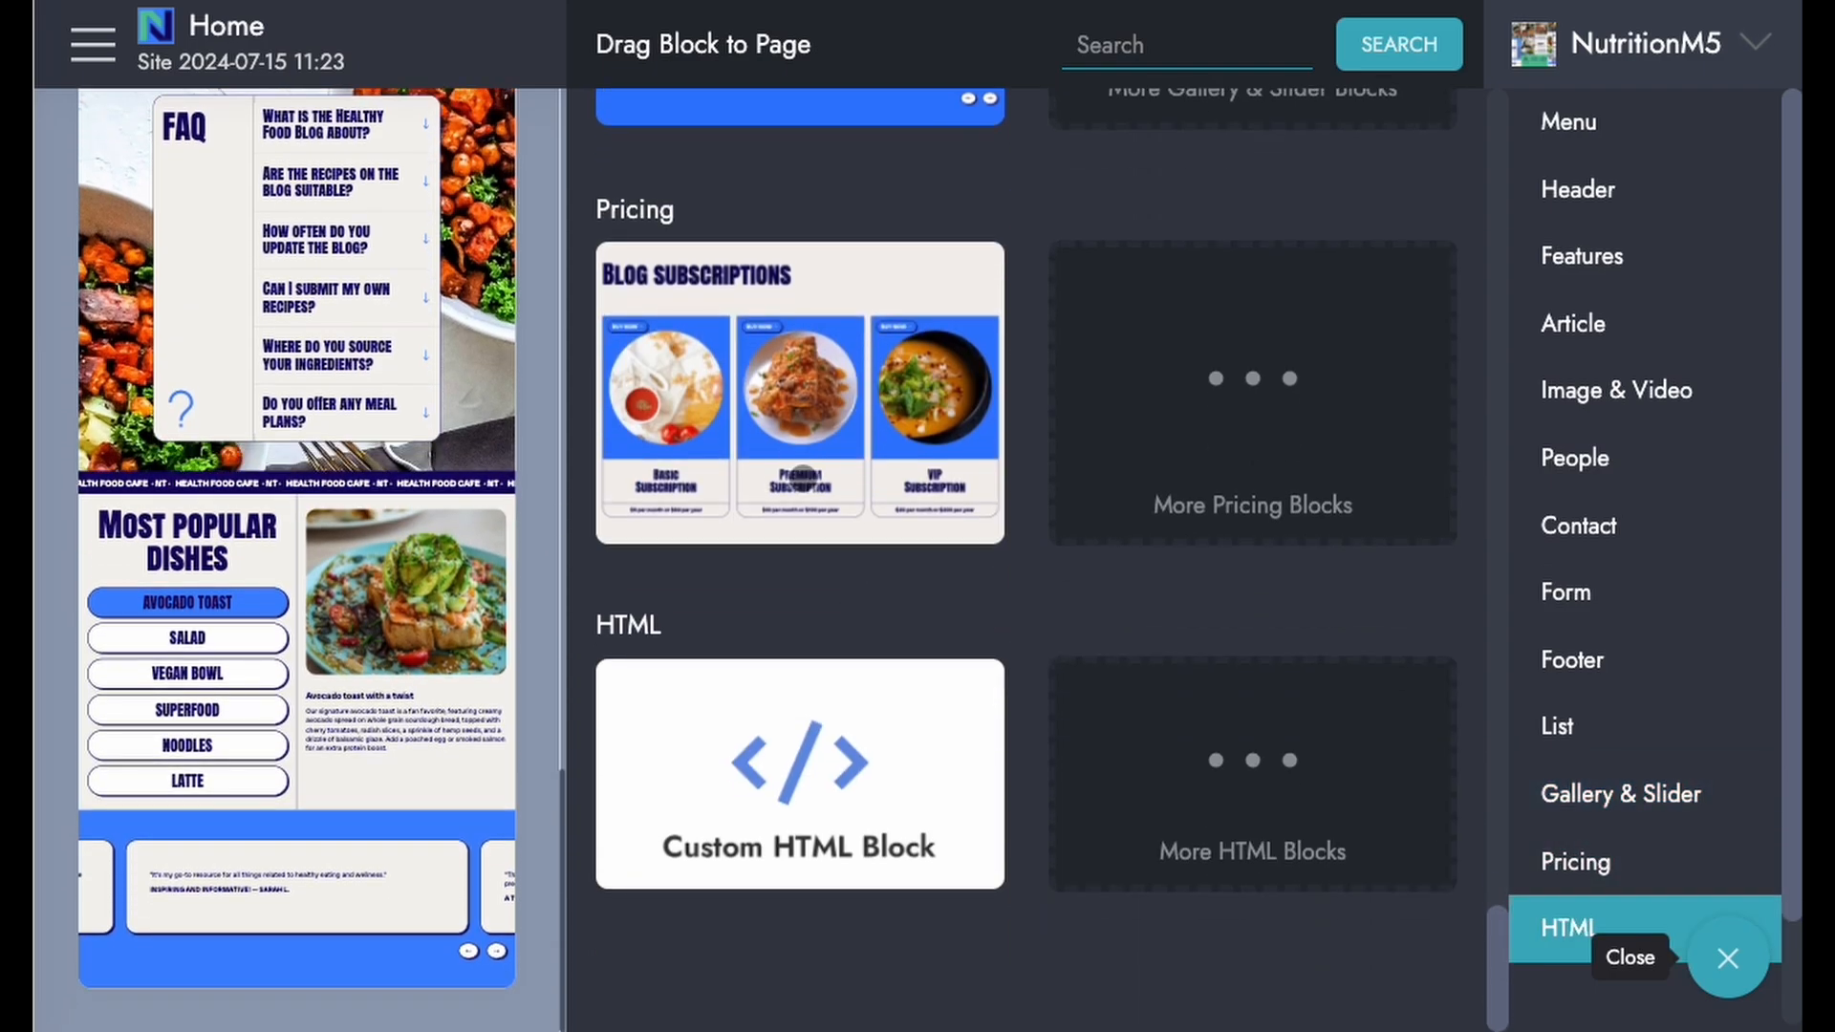
left_click_drag(800, 430, 463, 922)
scroll(1019, 664, "up", 7)
scroll(1019, 663, "up", 5)
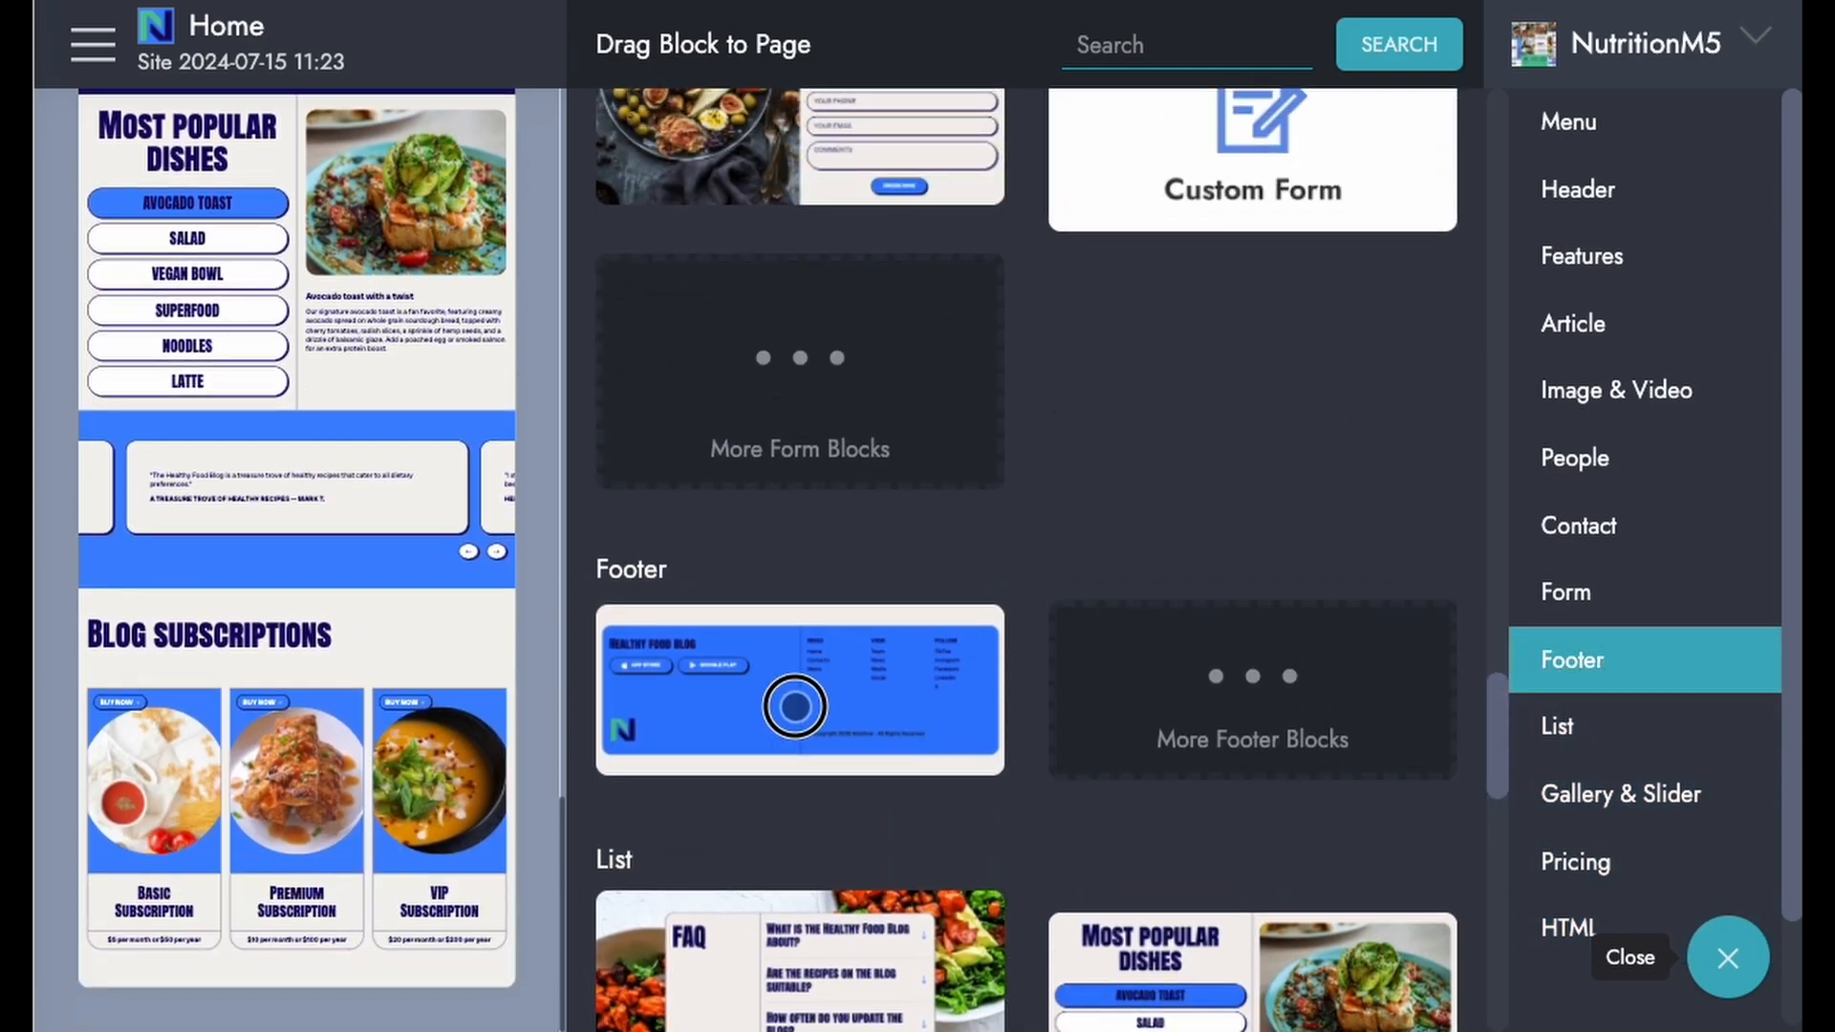
left_click(799, 704)
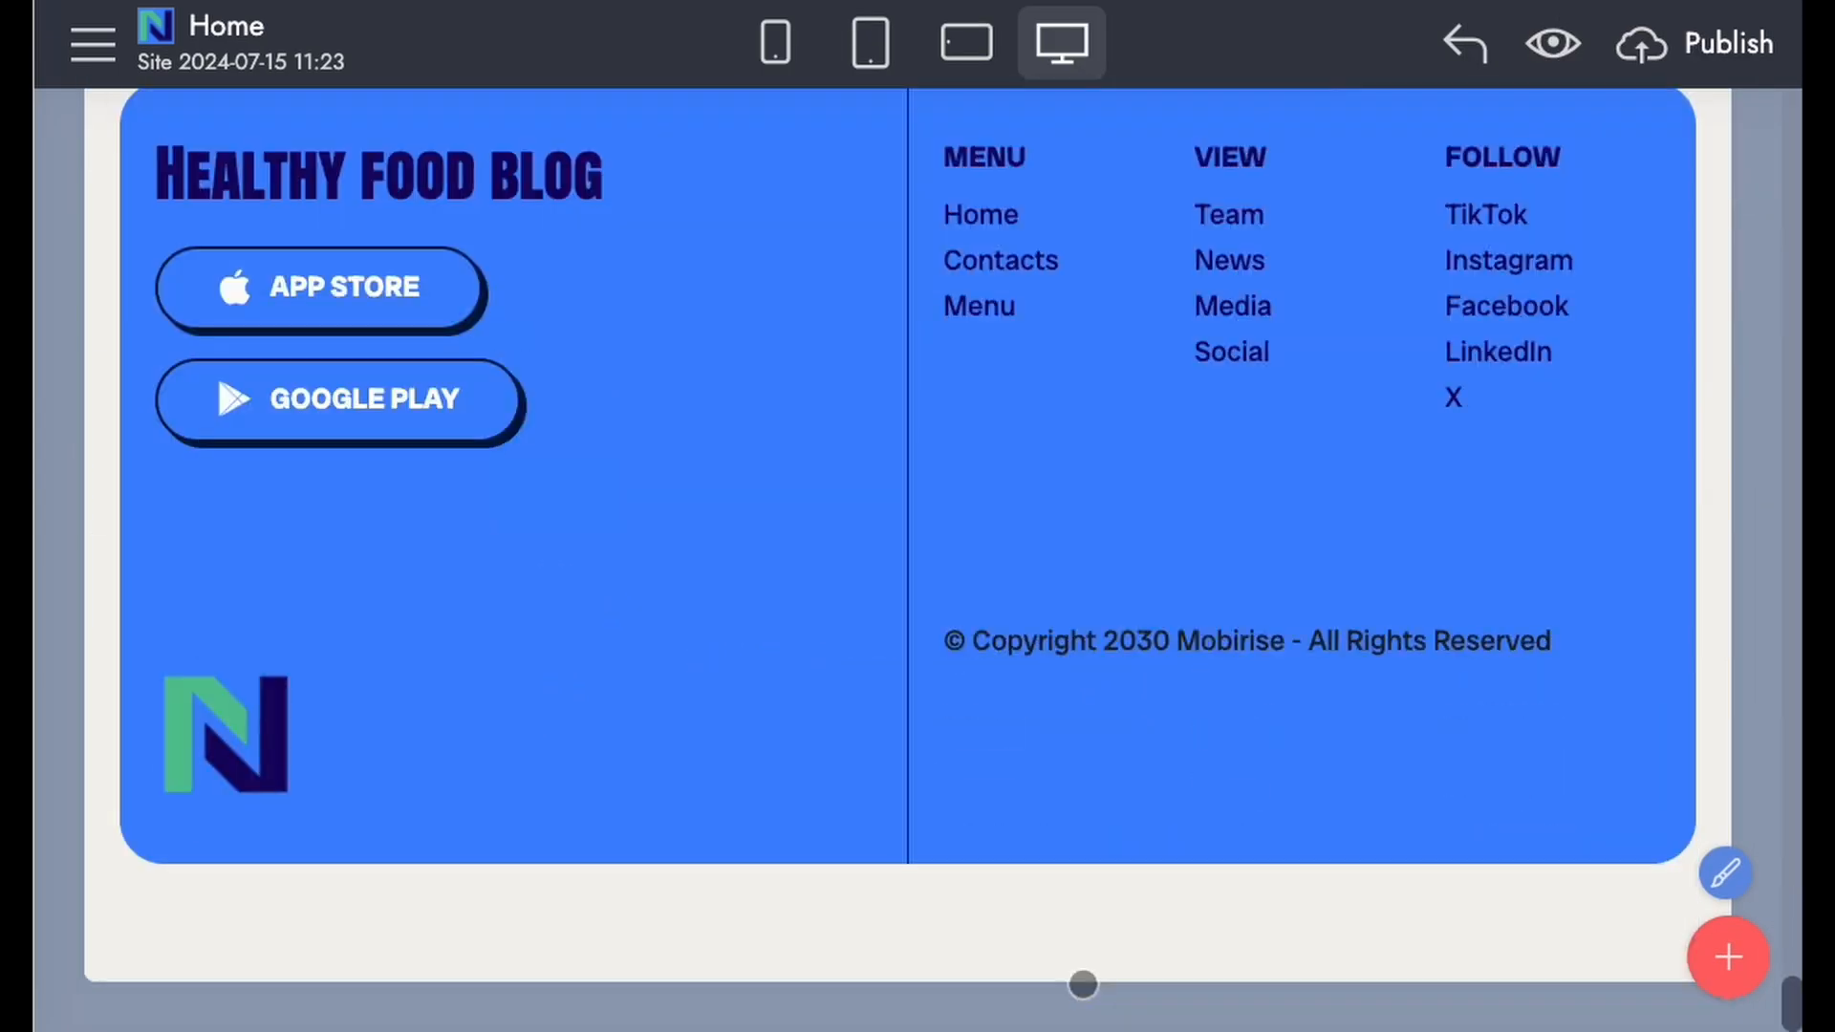
Step: Show the logo in the menu block at the start of the page
scroll(1083, 984, "up", 10)
scroll(1083, 983, "up", 10)
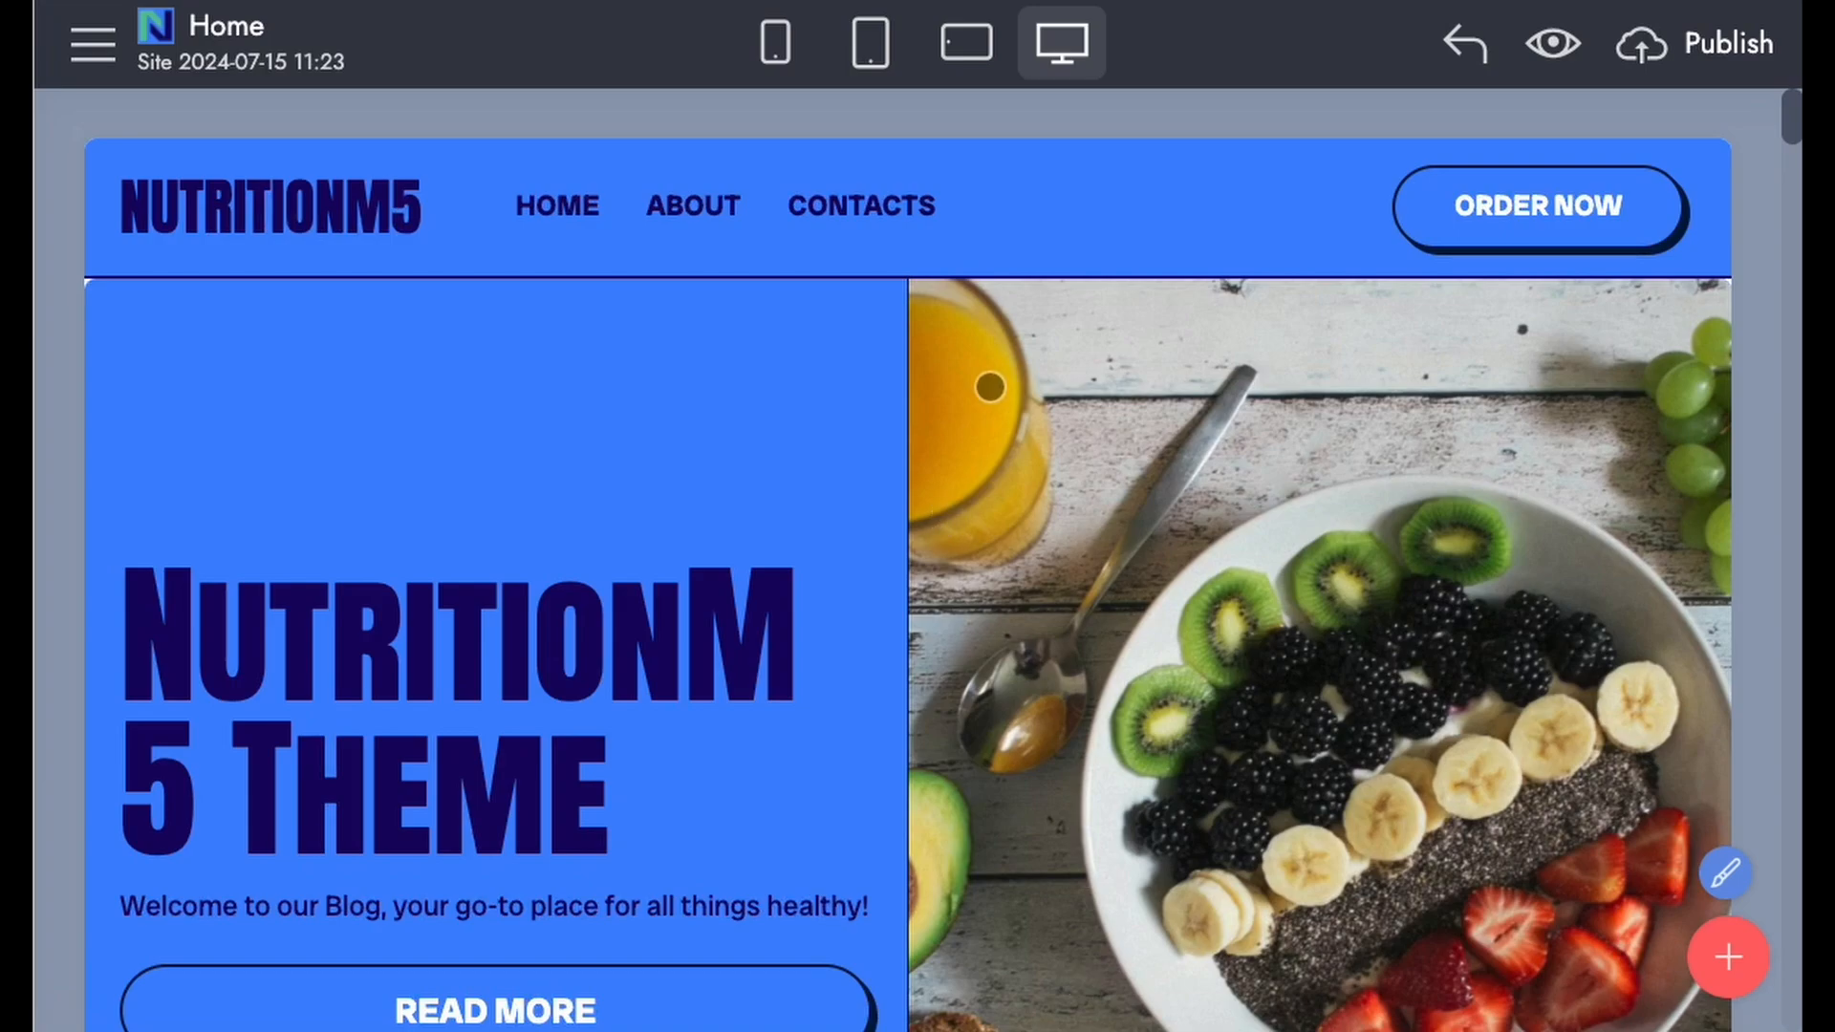
left_click(891, 215)
left_click(1634, 130)
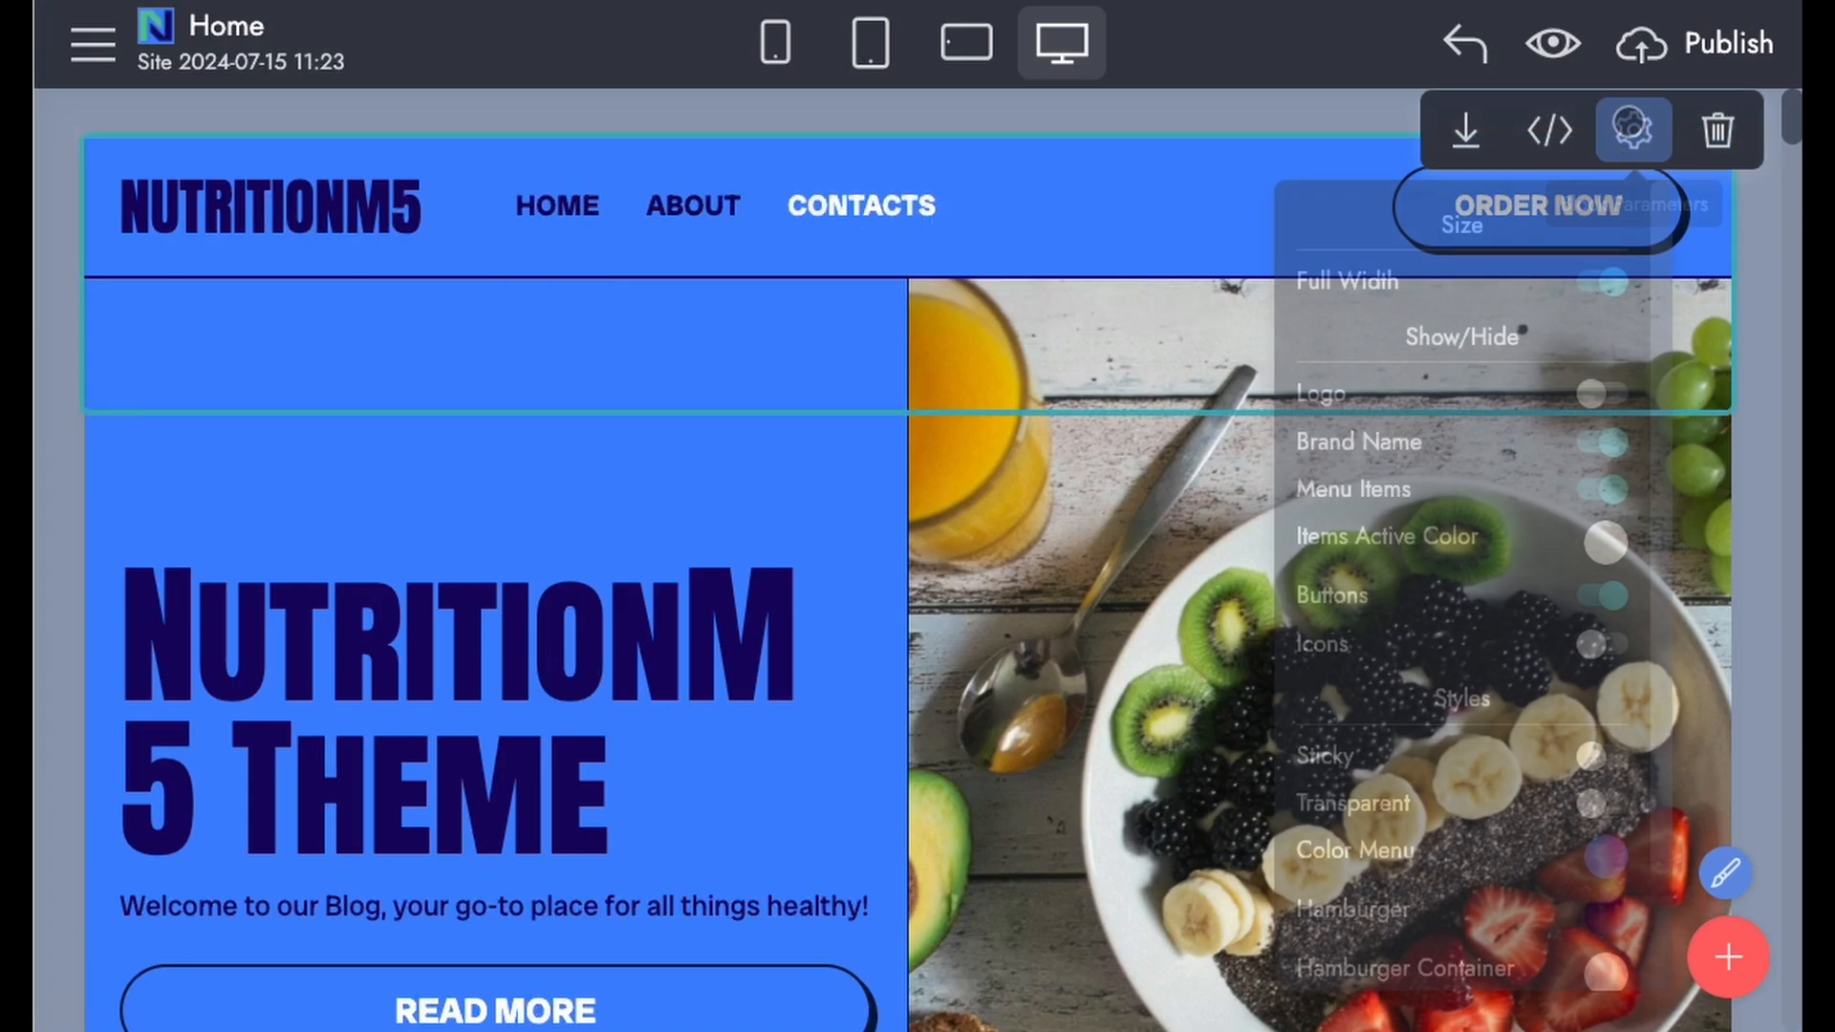
left_click(1602, 394)
left_click(765, 250)
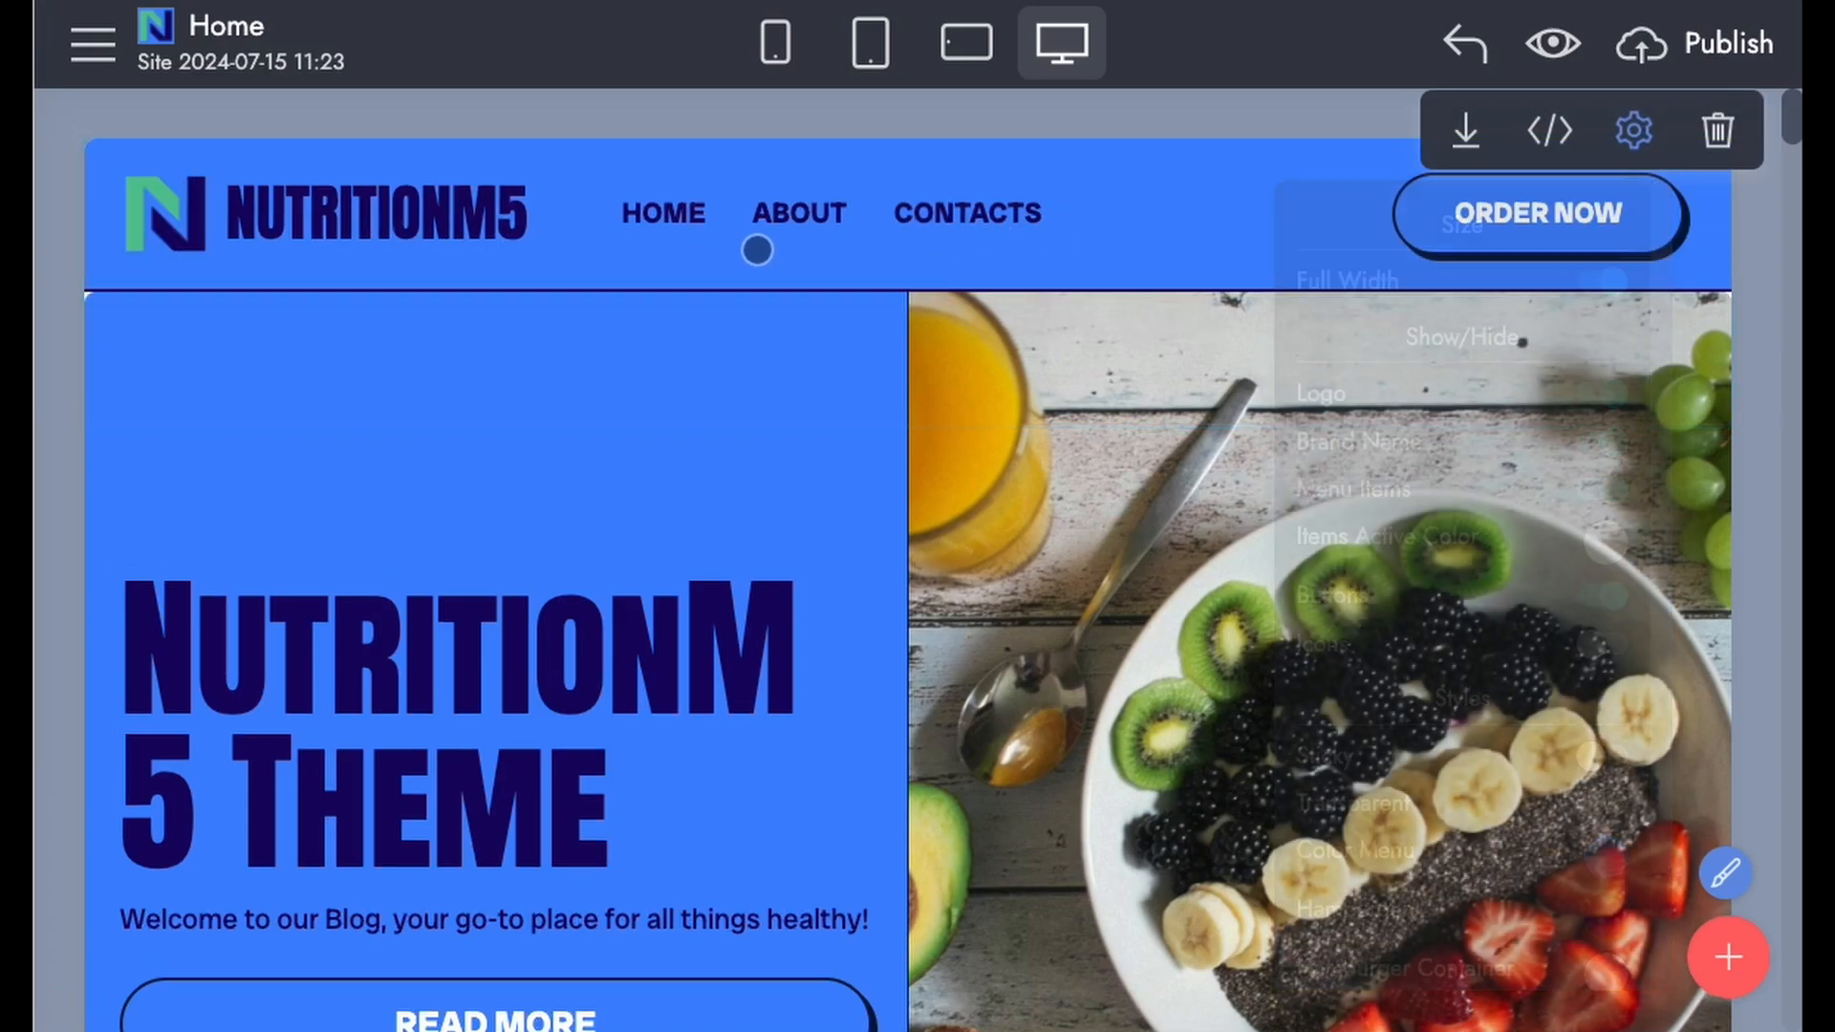
Step: Hide the text under the title in the NutritionM5 Theme header block
scroll(707, 378, "down", 4)
scroll(707, 379, "up", 2)
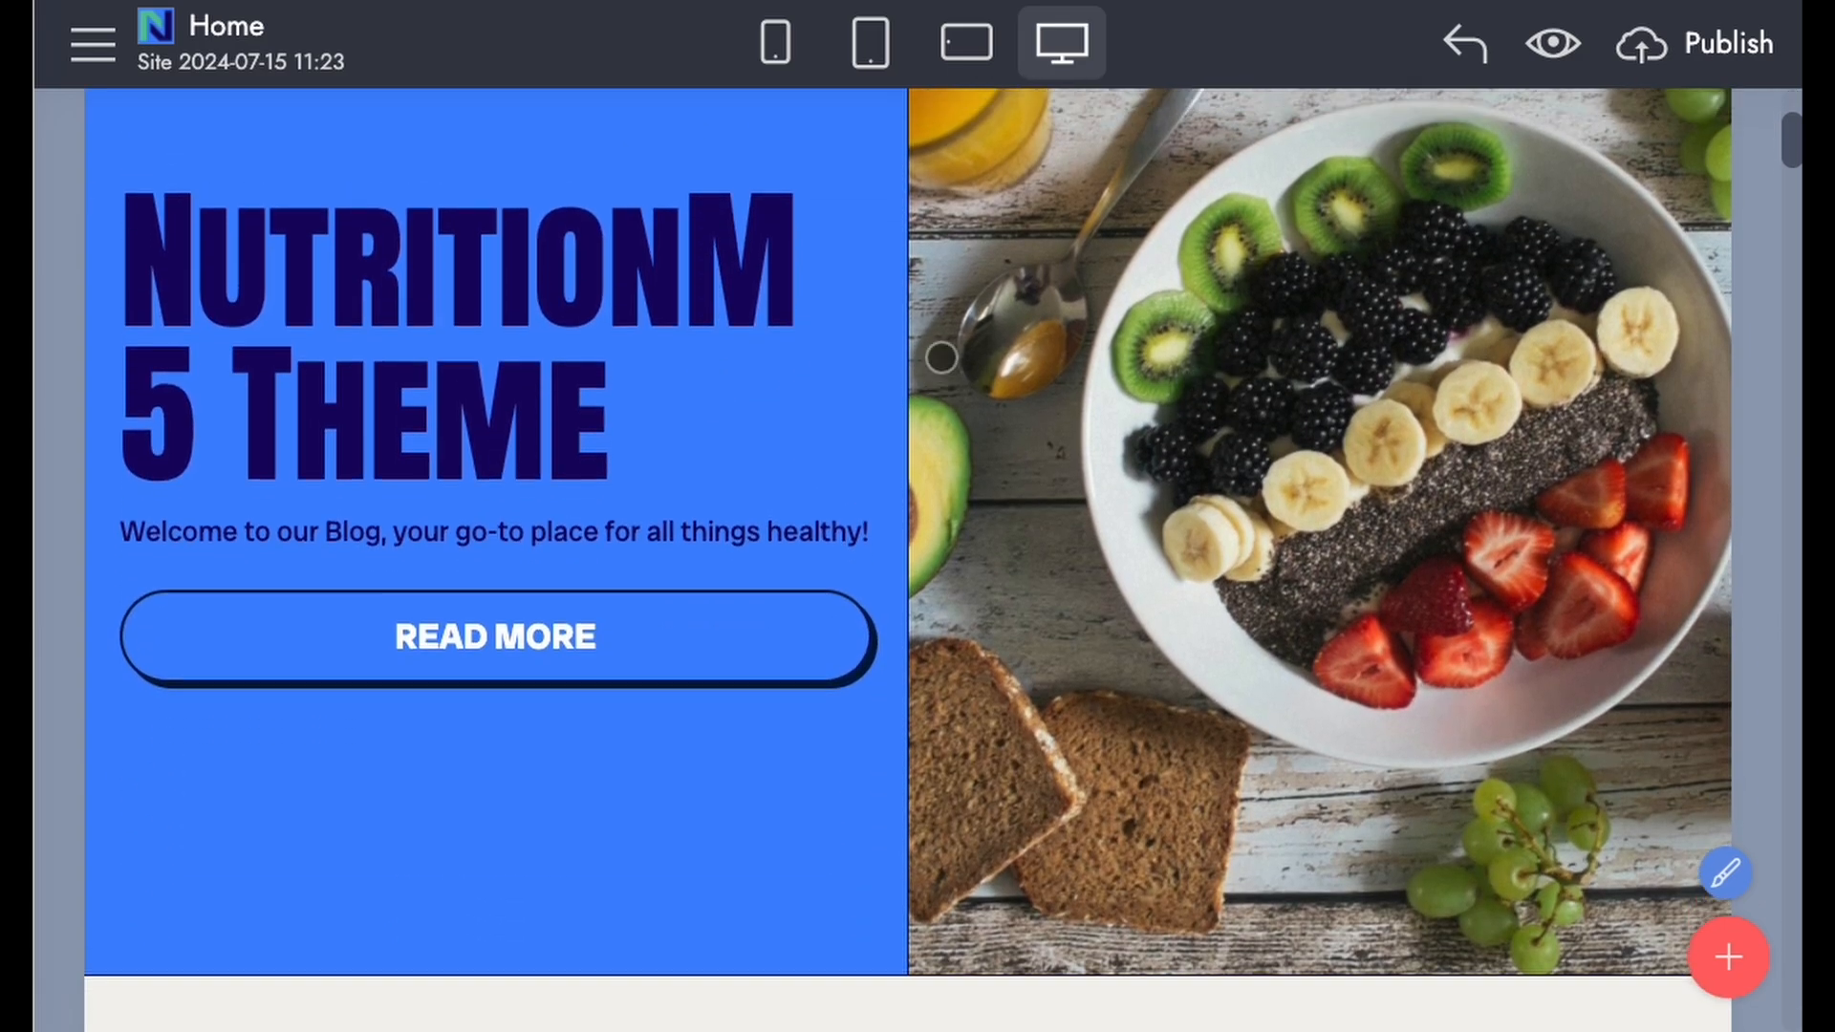
left_click(1634, 280)
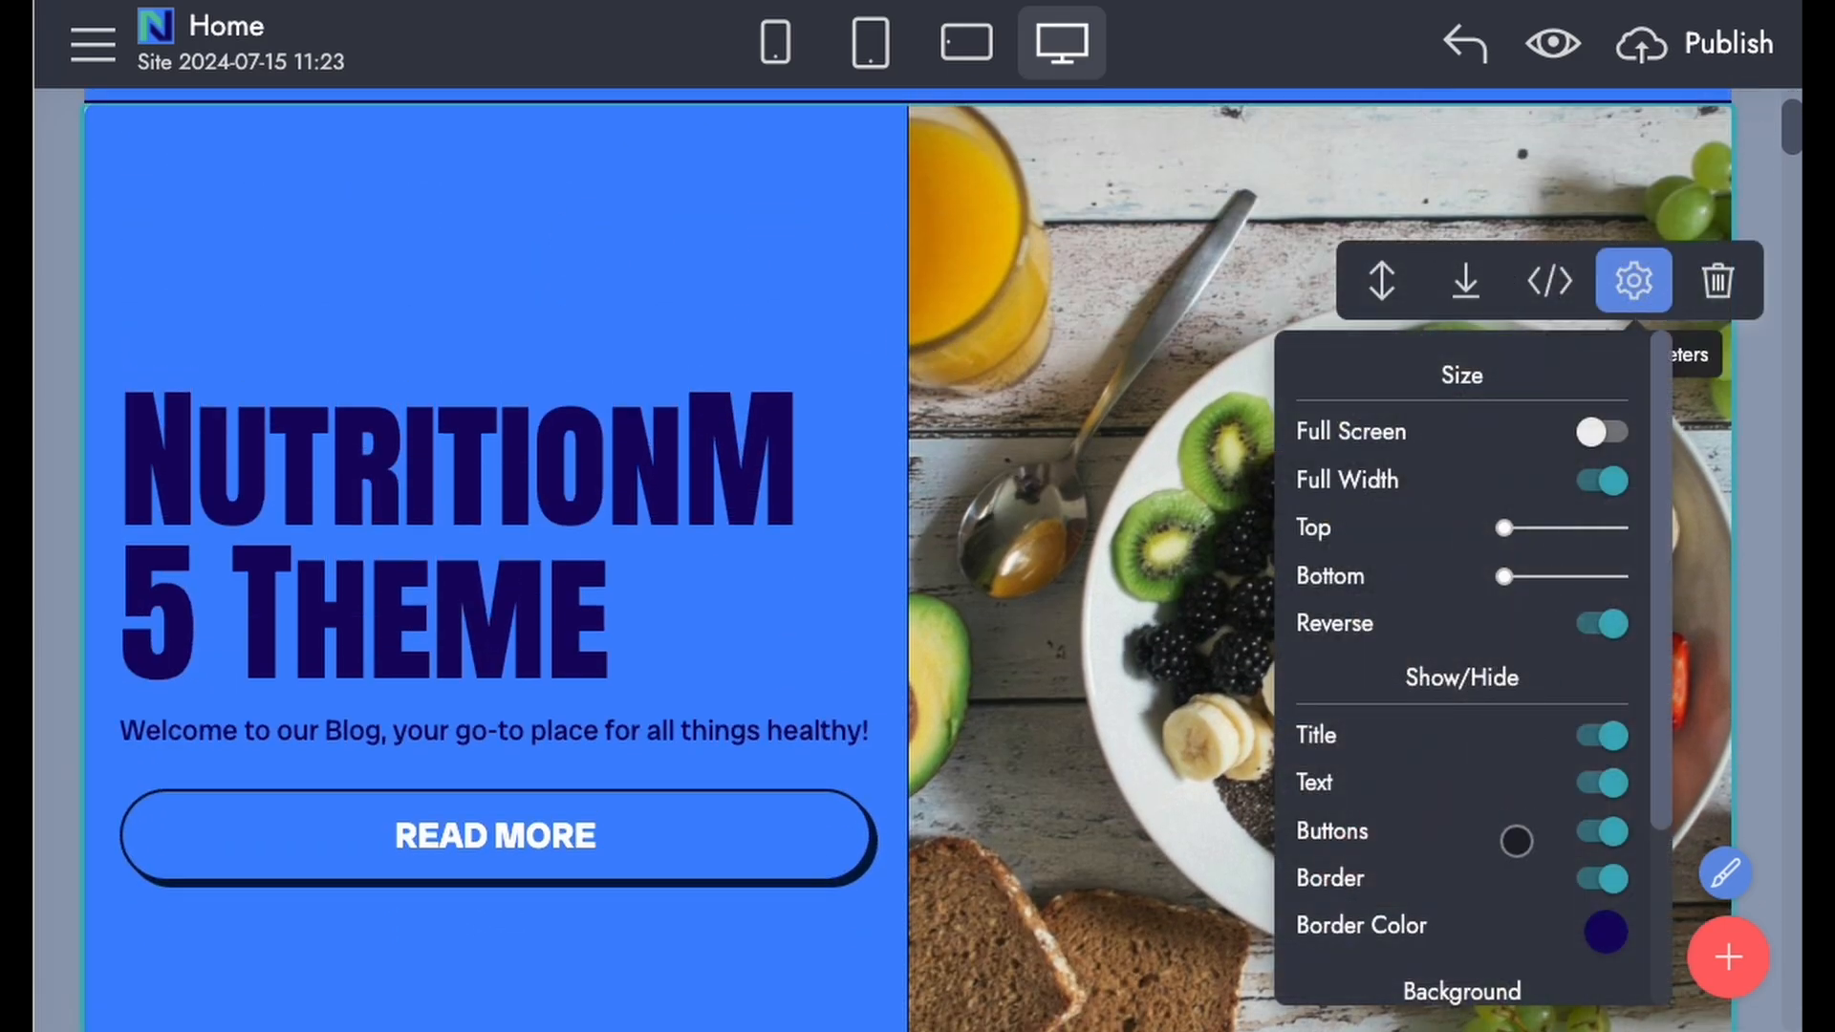
left_click(1614, 777)
left_click(745, 197)
Step: Hide the description and the card text in the Delight in every bite block
scroll(764, 306, "down", 10)
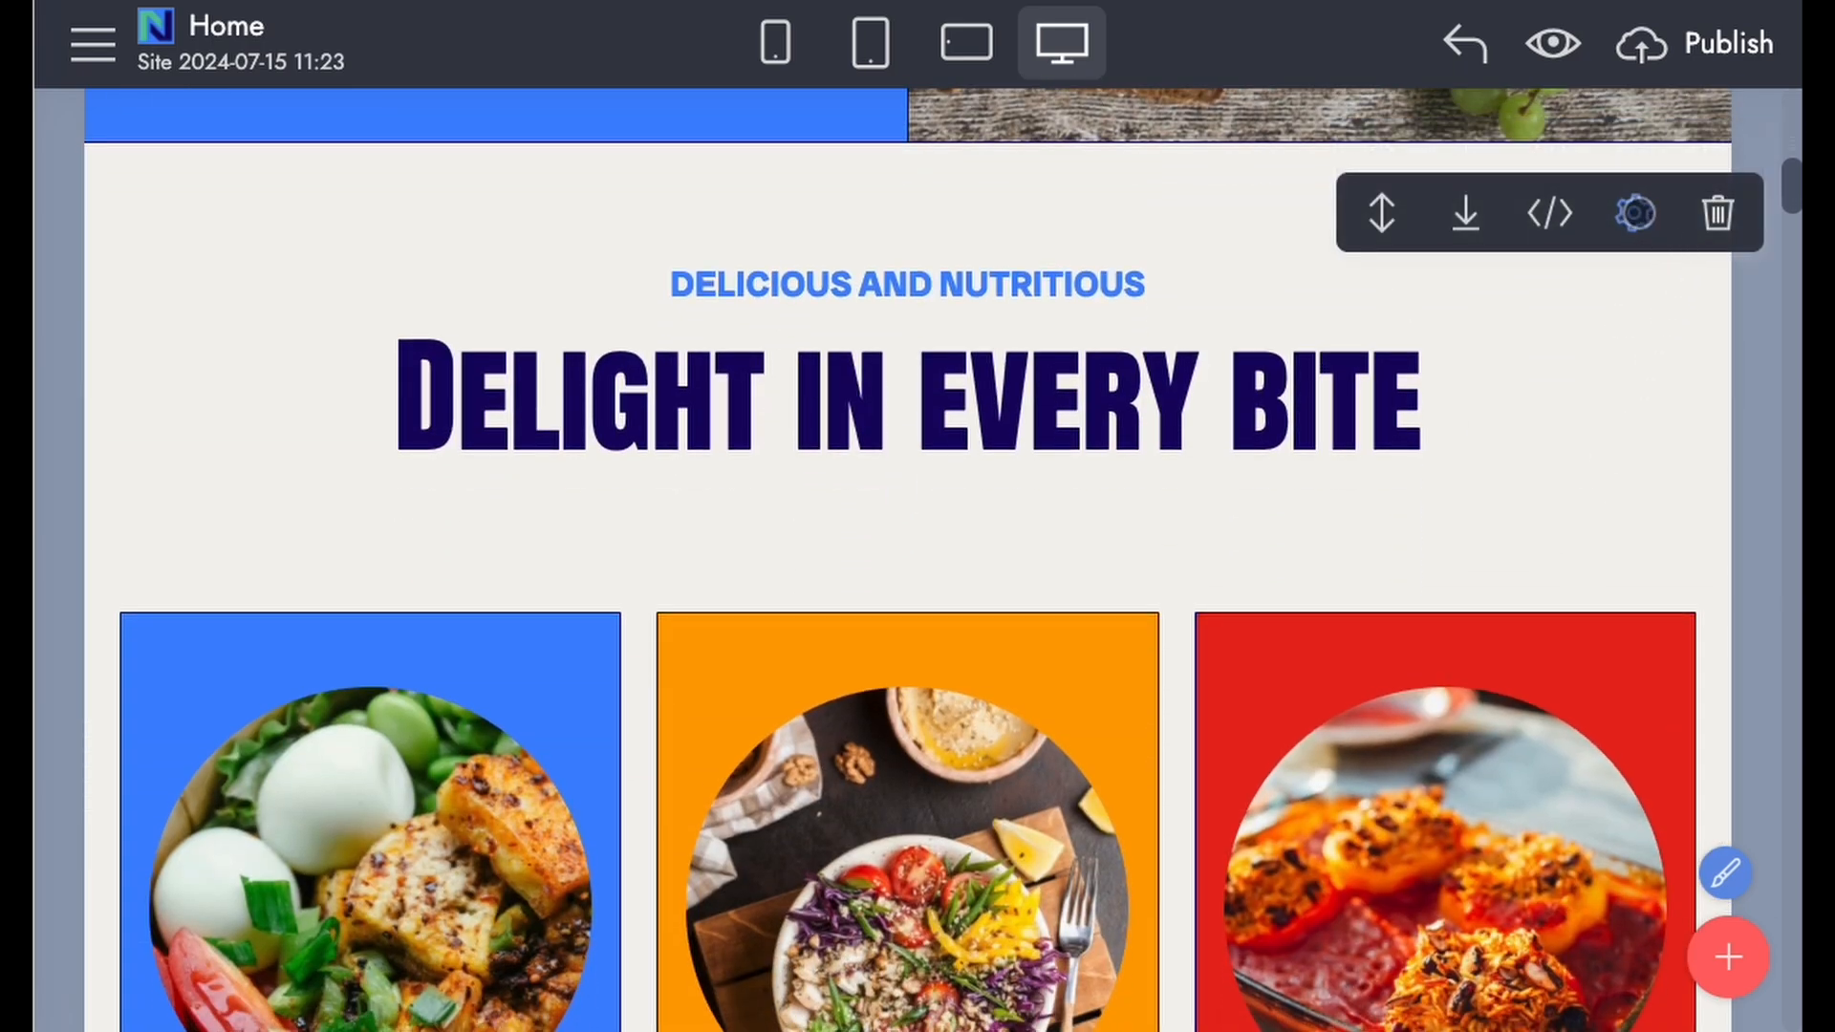
left_click(1635, 212)
left_click(1610, 668)
left_click(932, 388)
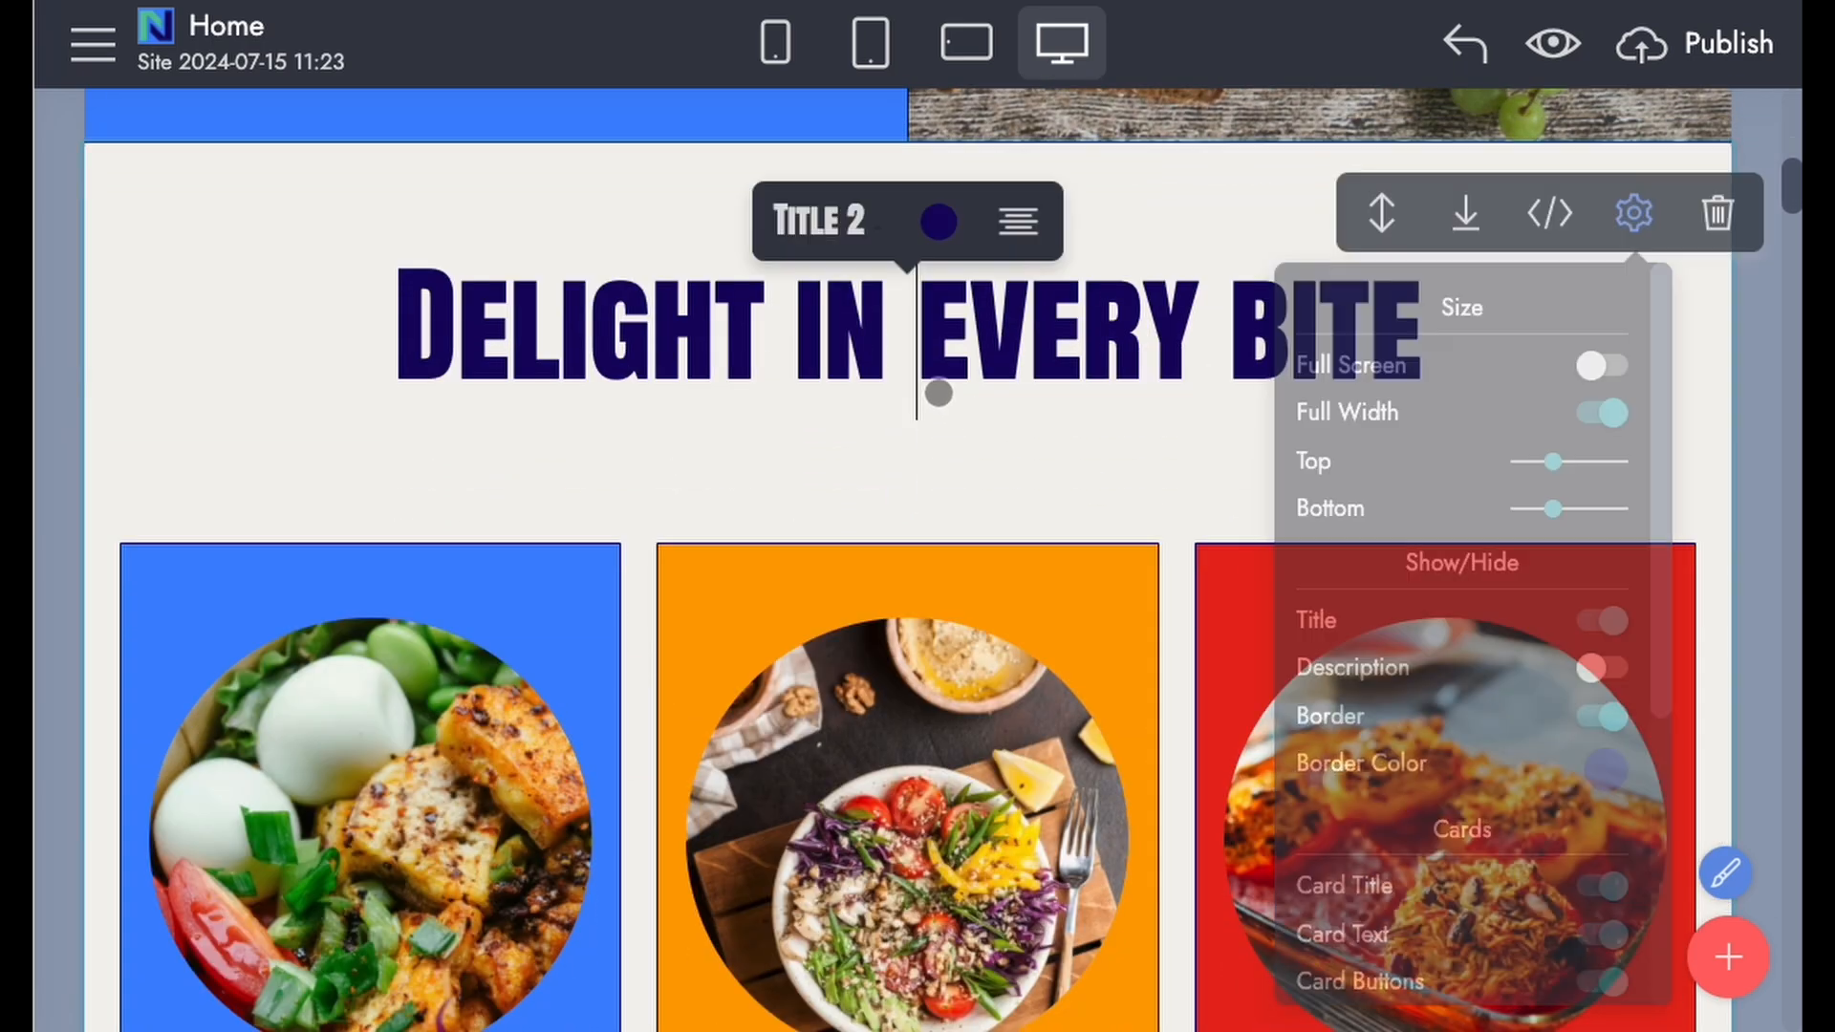
scroll(932, 402, "down", 5)
left_click(1626, 174)
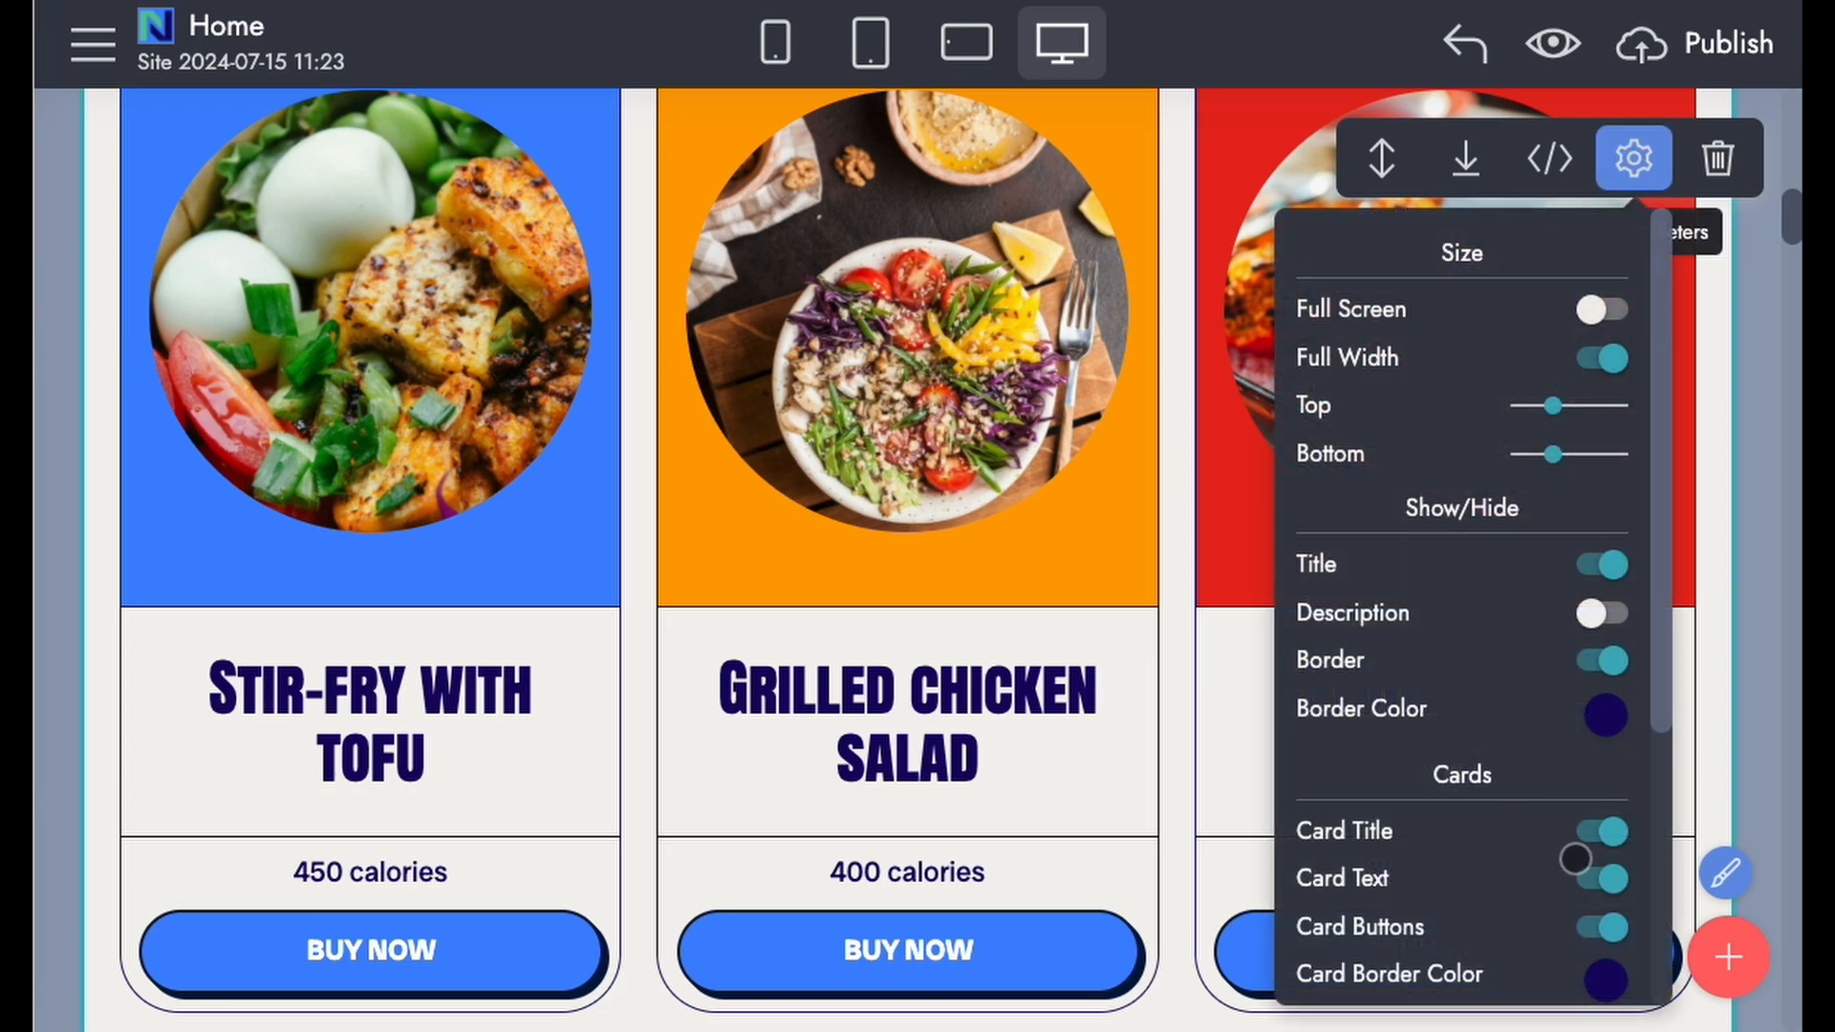
left_click(1613, 880)
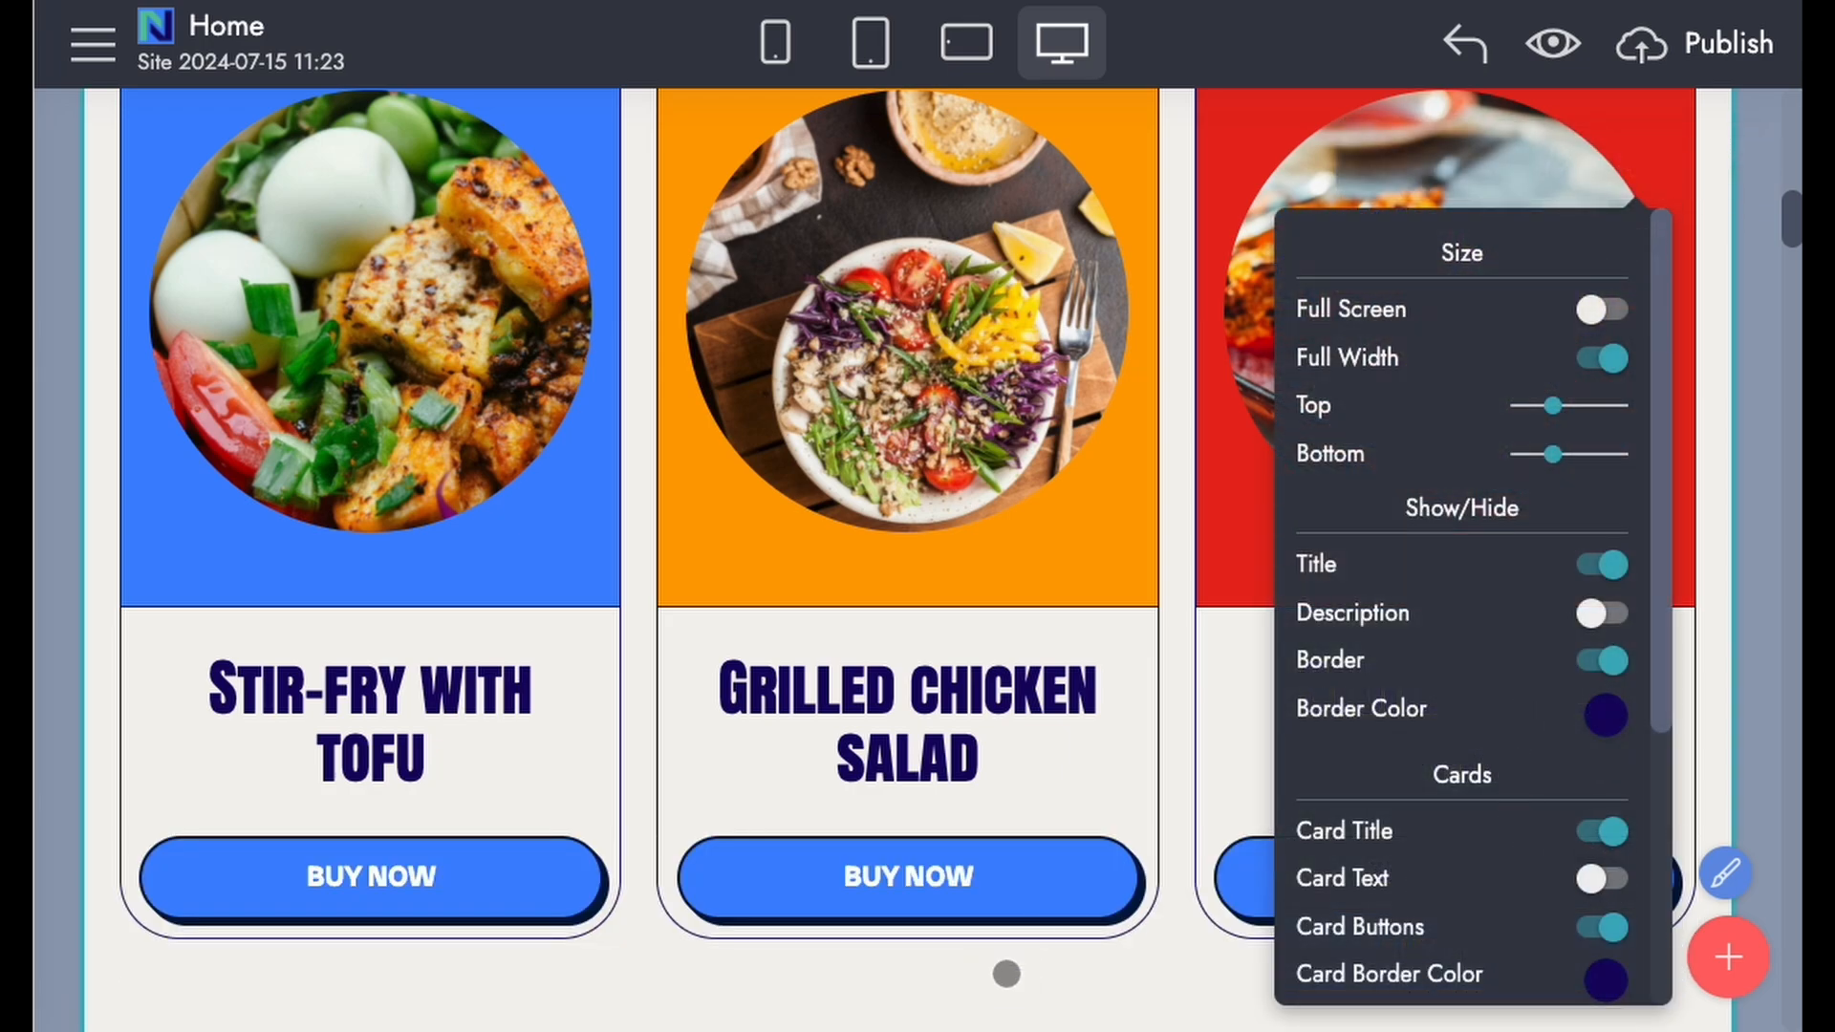
scroll(806, 567, "down", 10)
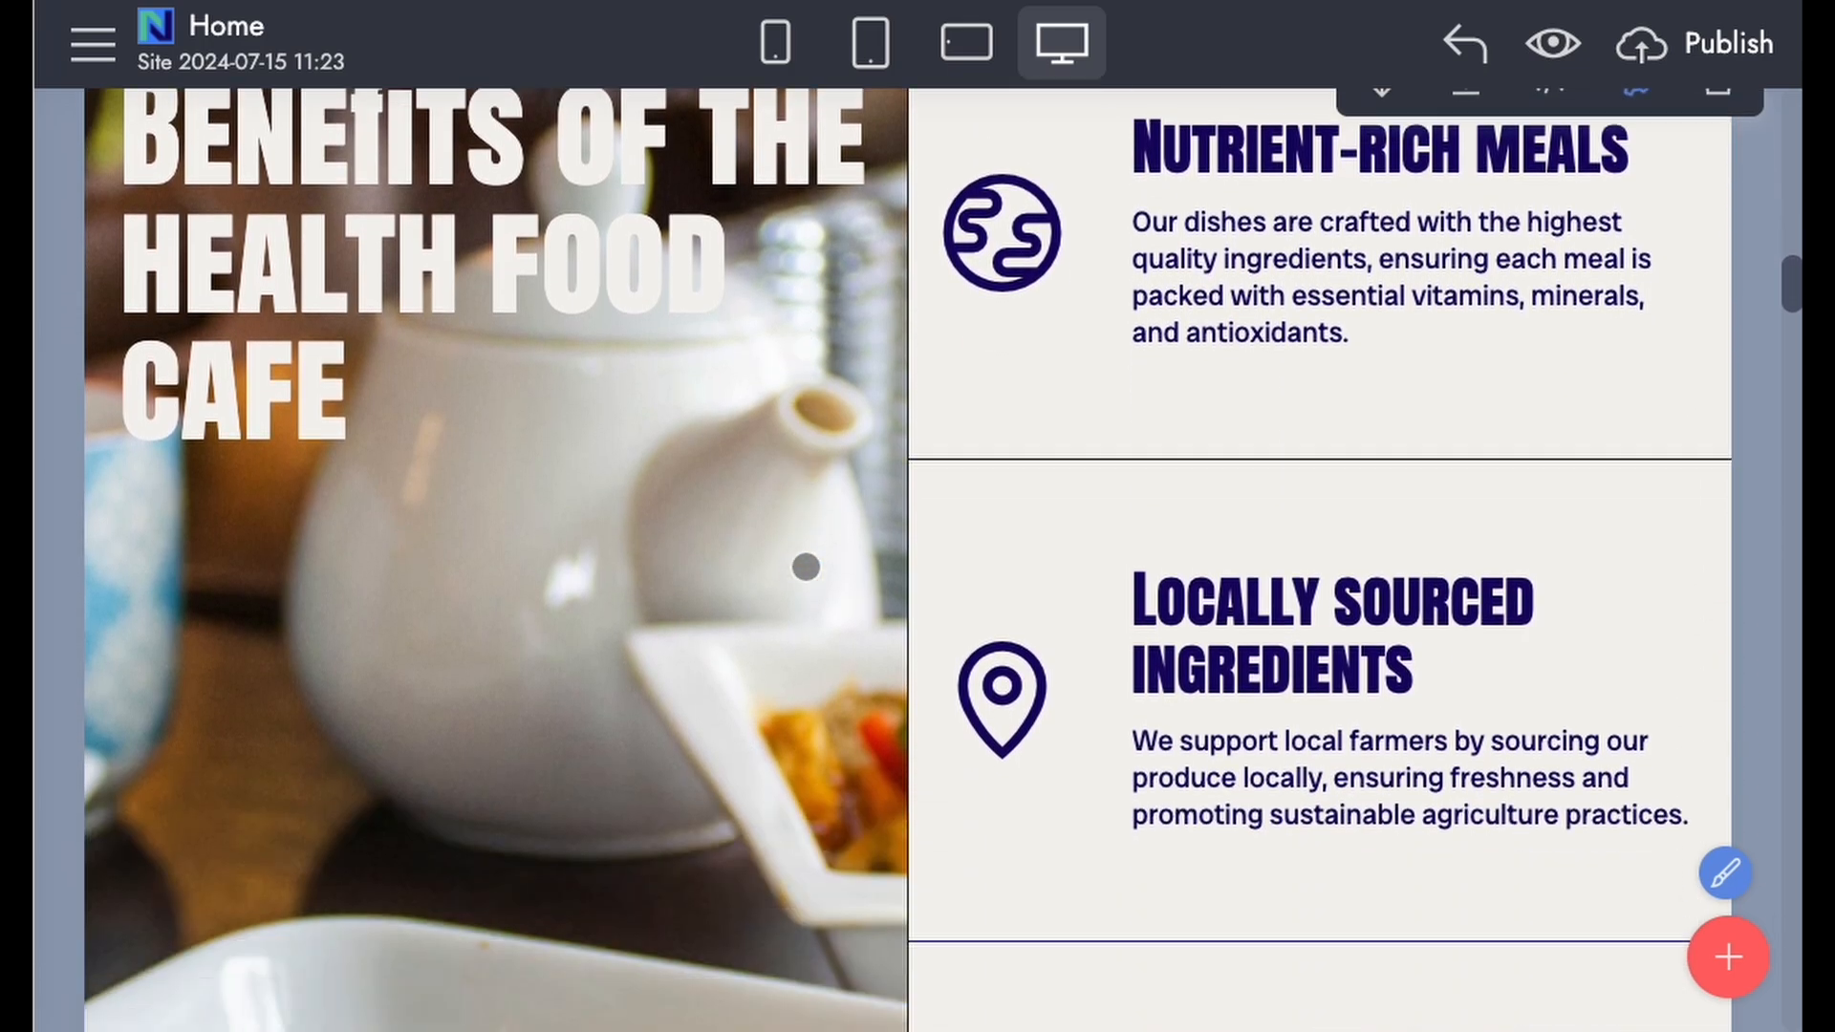
left_click(1633, 93)
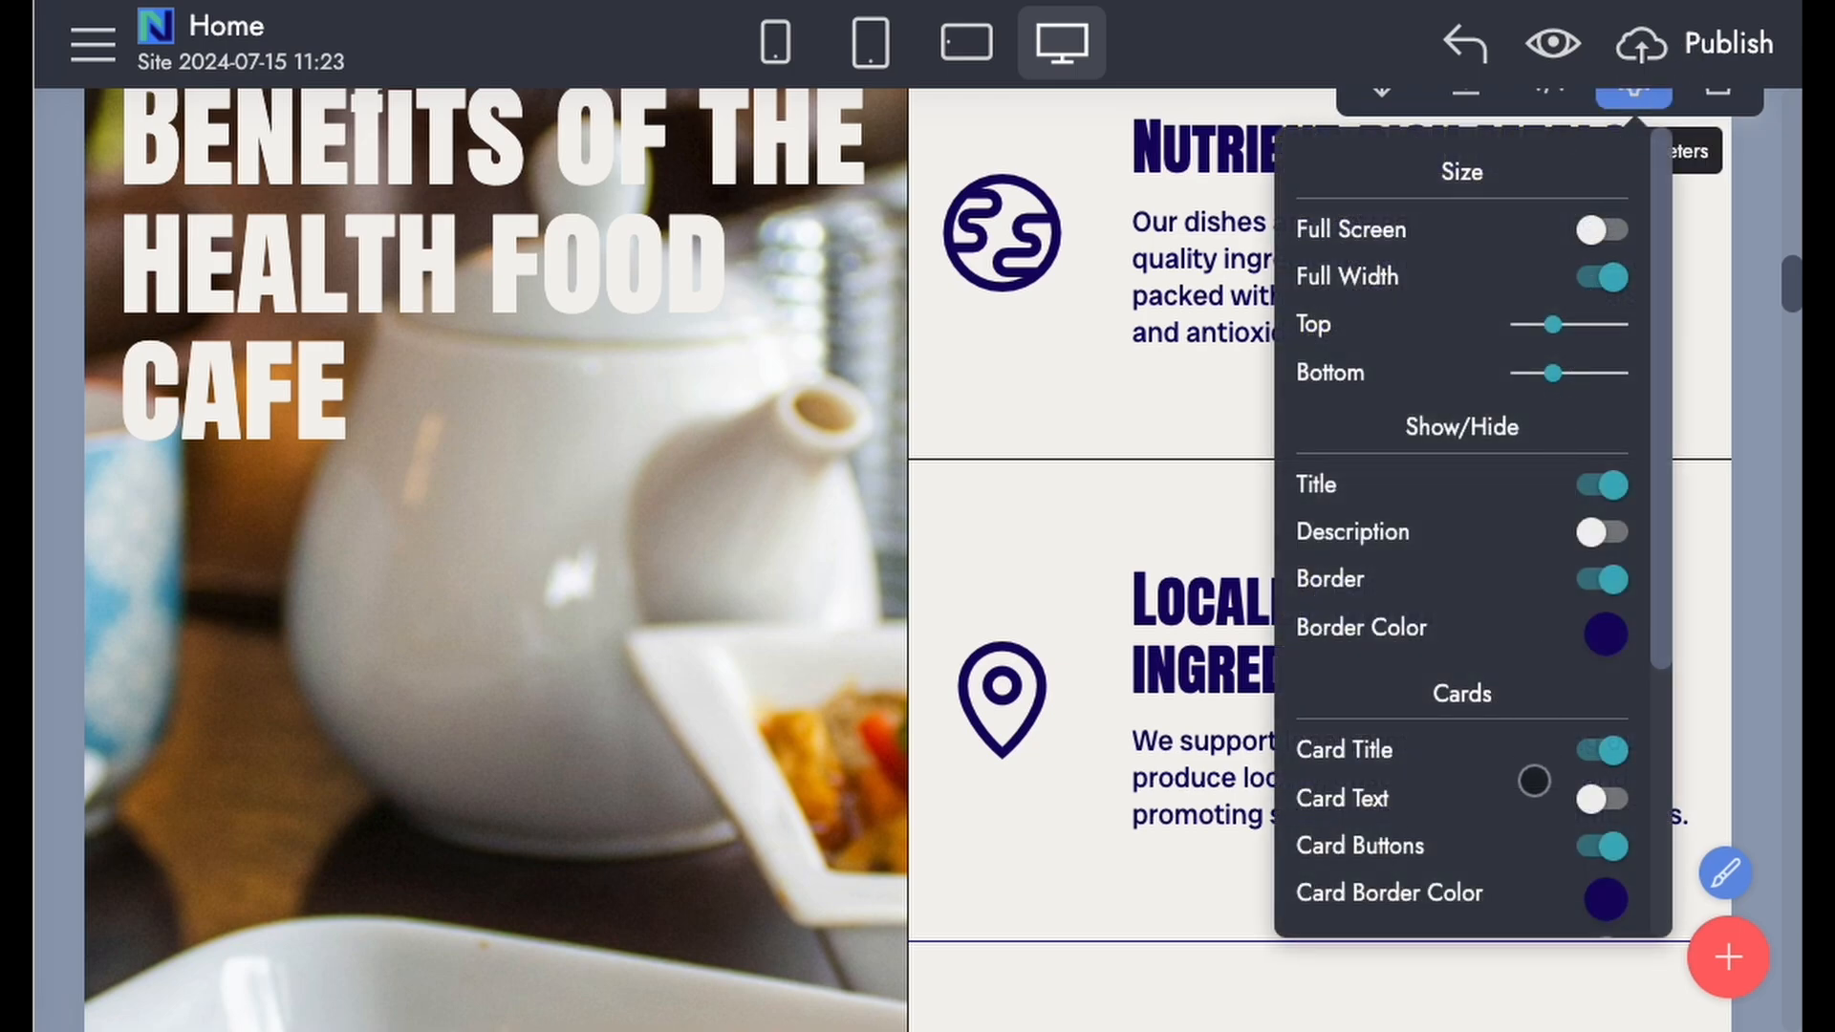
scroll(1534, 781, "down", 3)
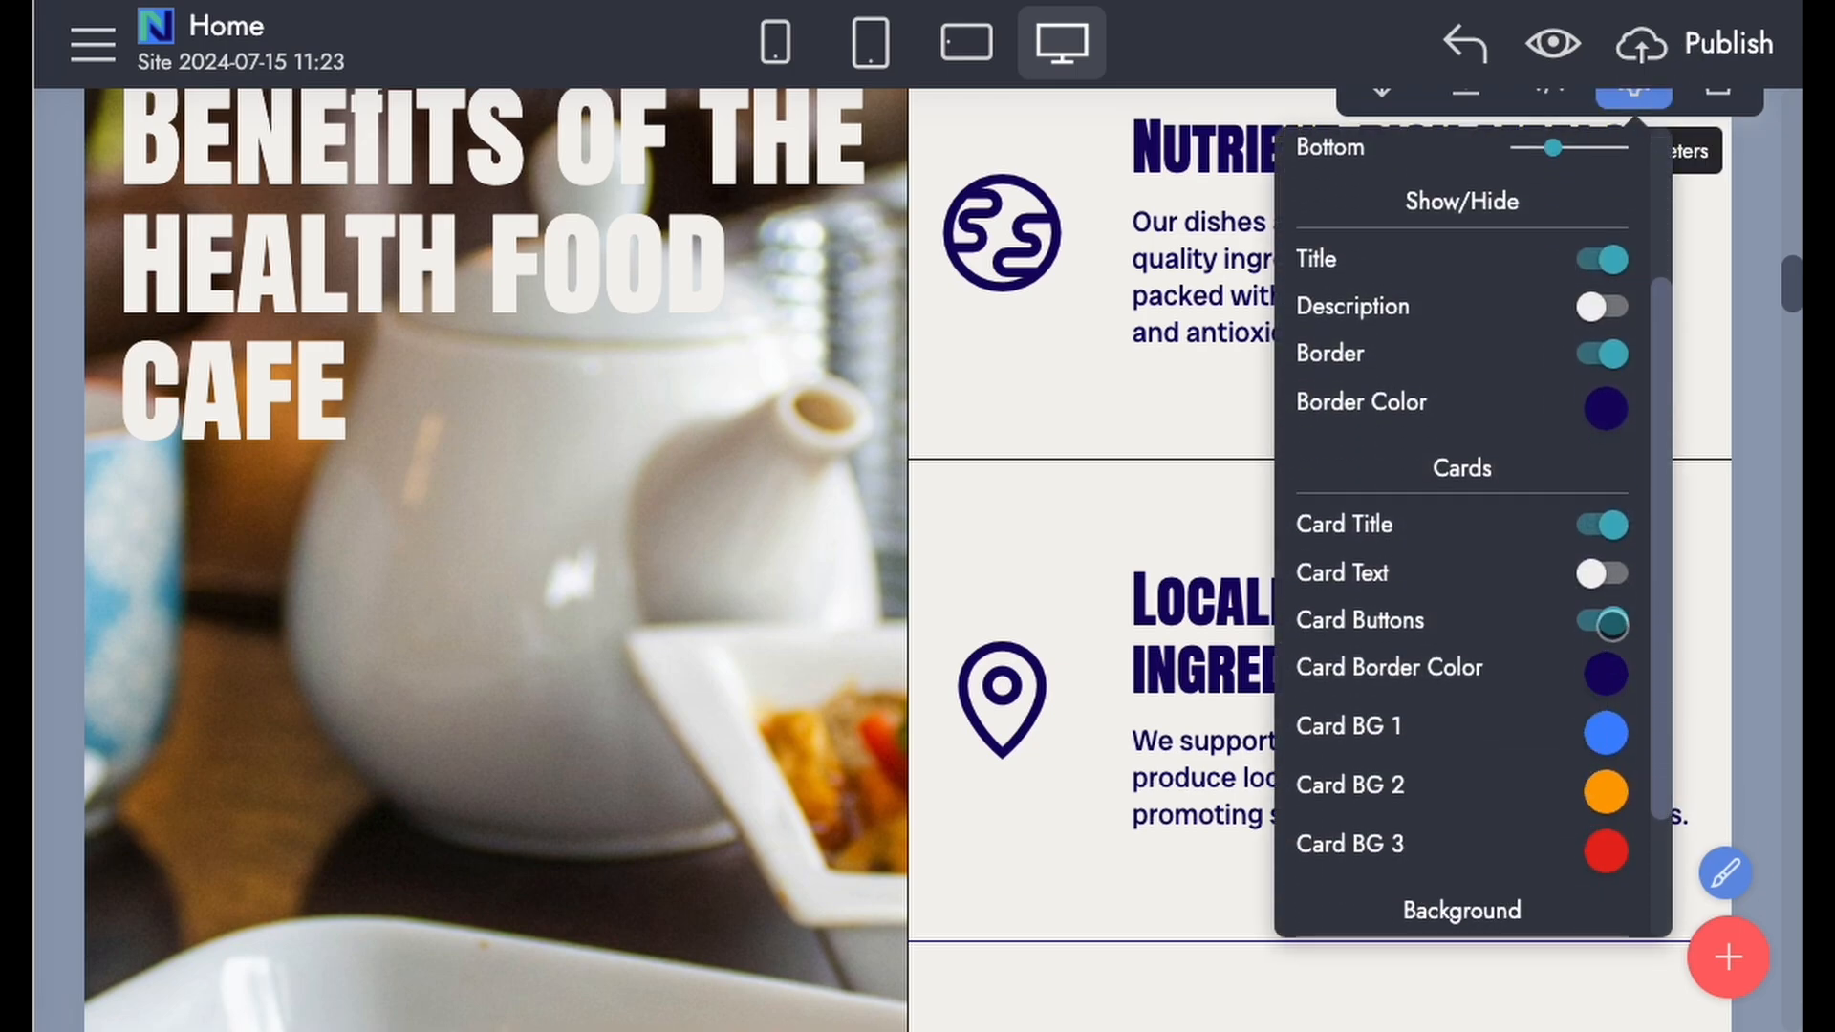
scroll(1136, 547, "up", 4)
left_click(1550, 451)
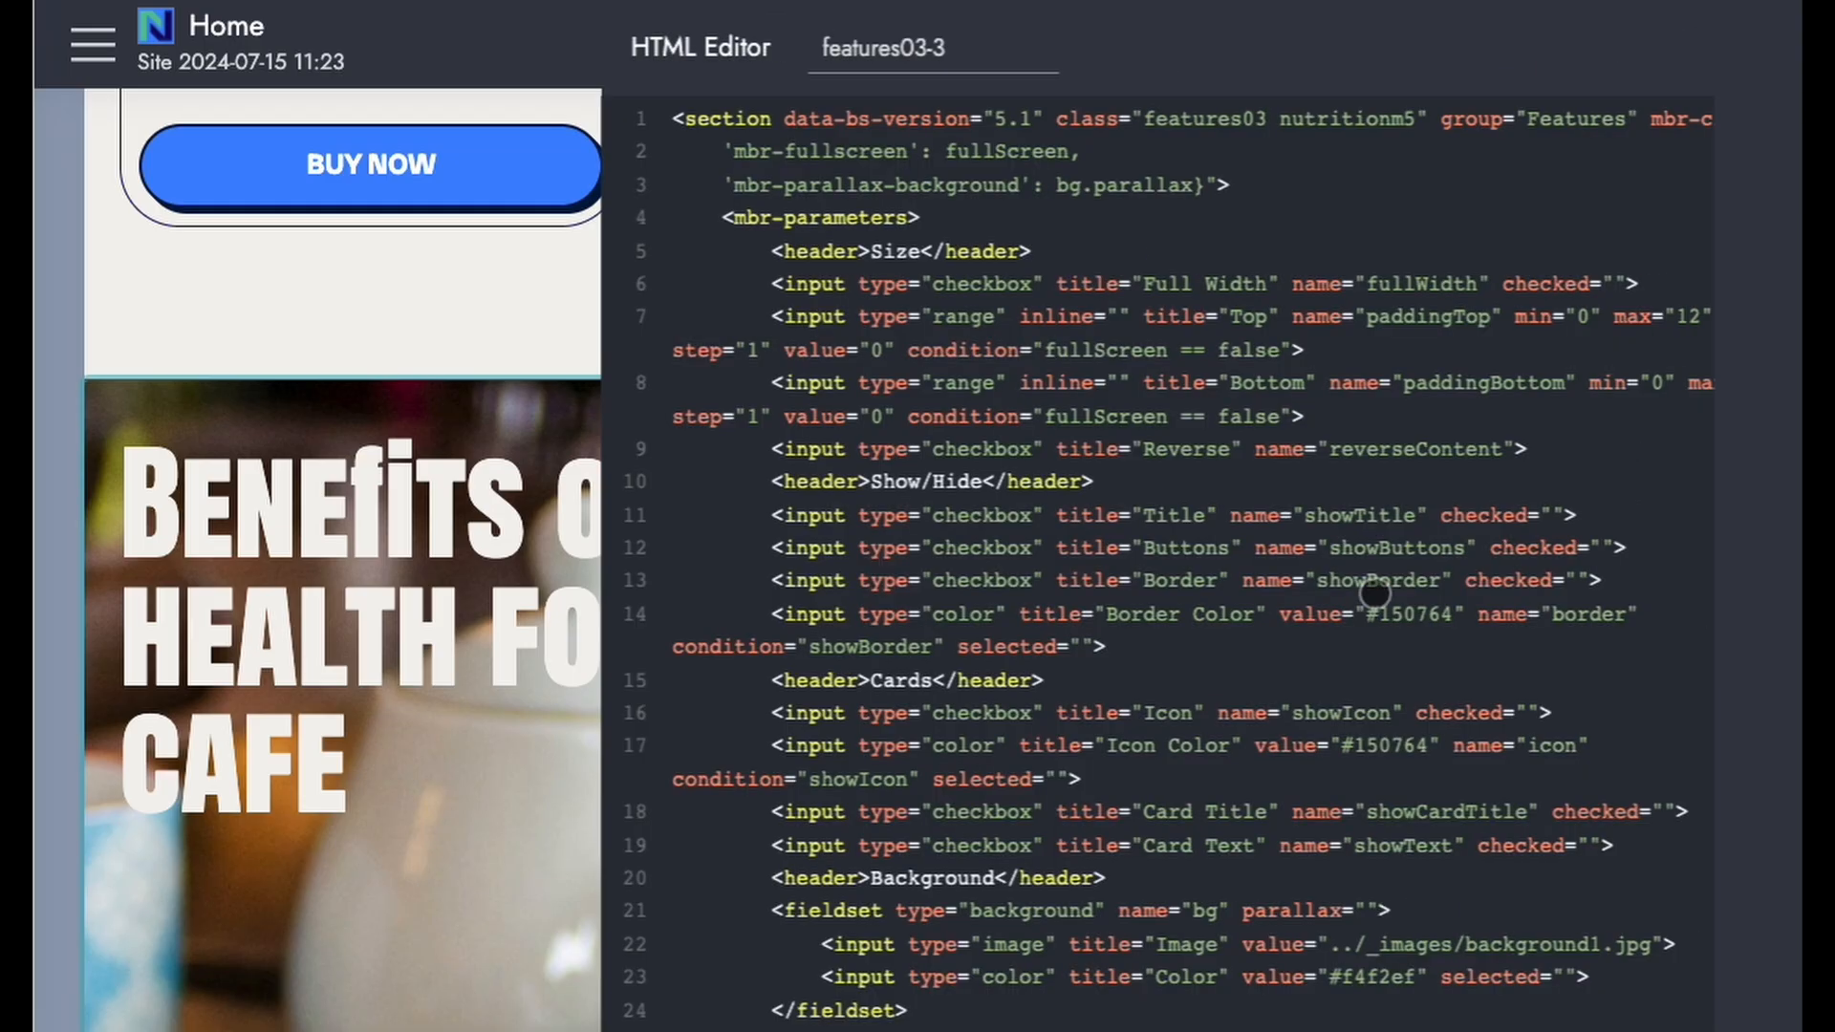
left_click(1651, 969)
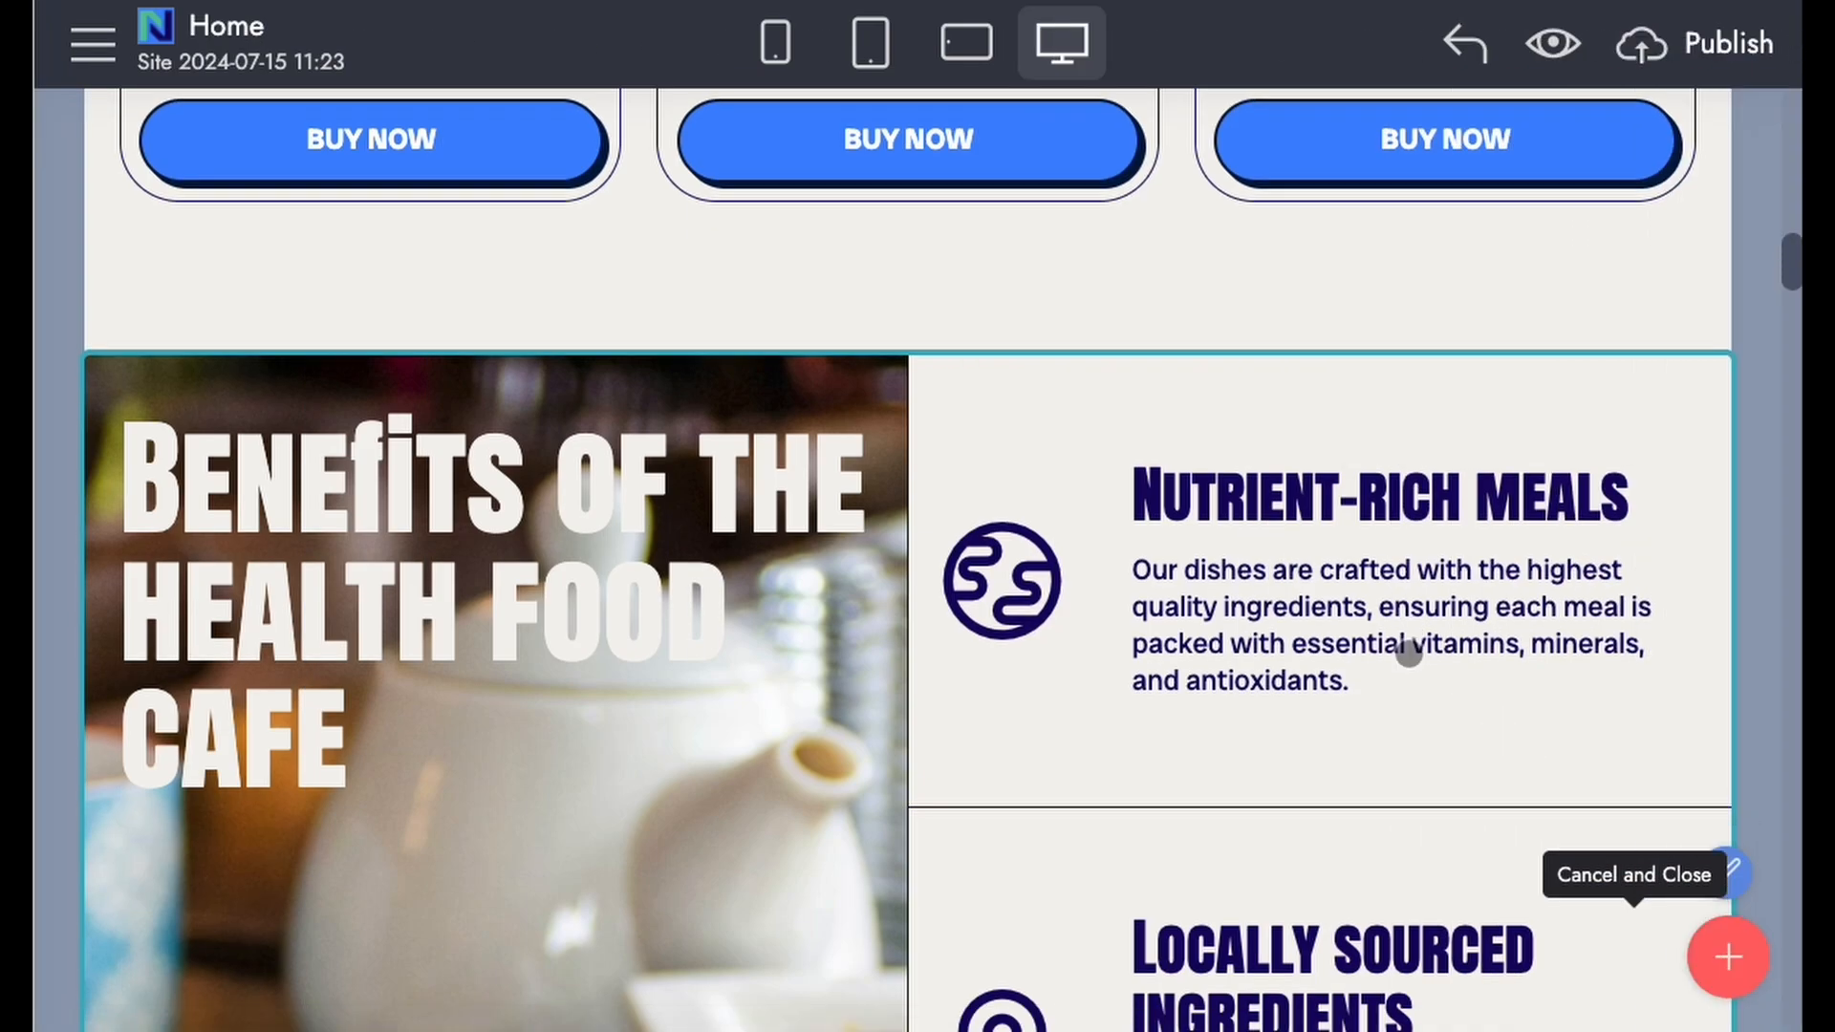
Step: Hide the card icons in the Benefits of the Health Food Cafe block
scroll(1405, 647, "down", 3)
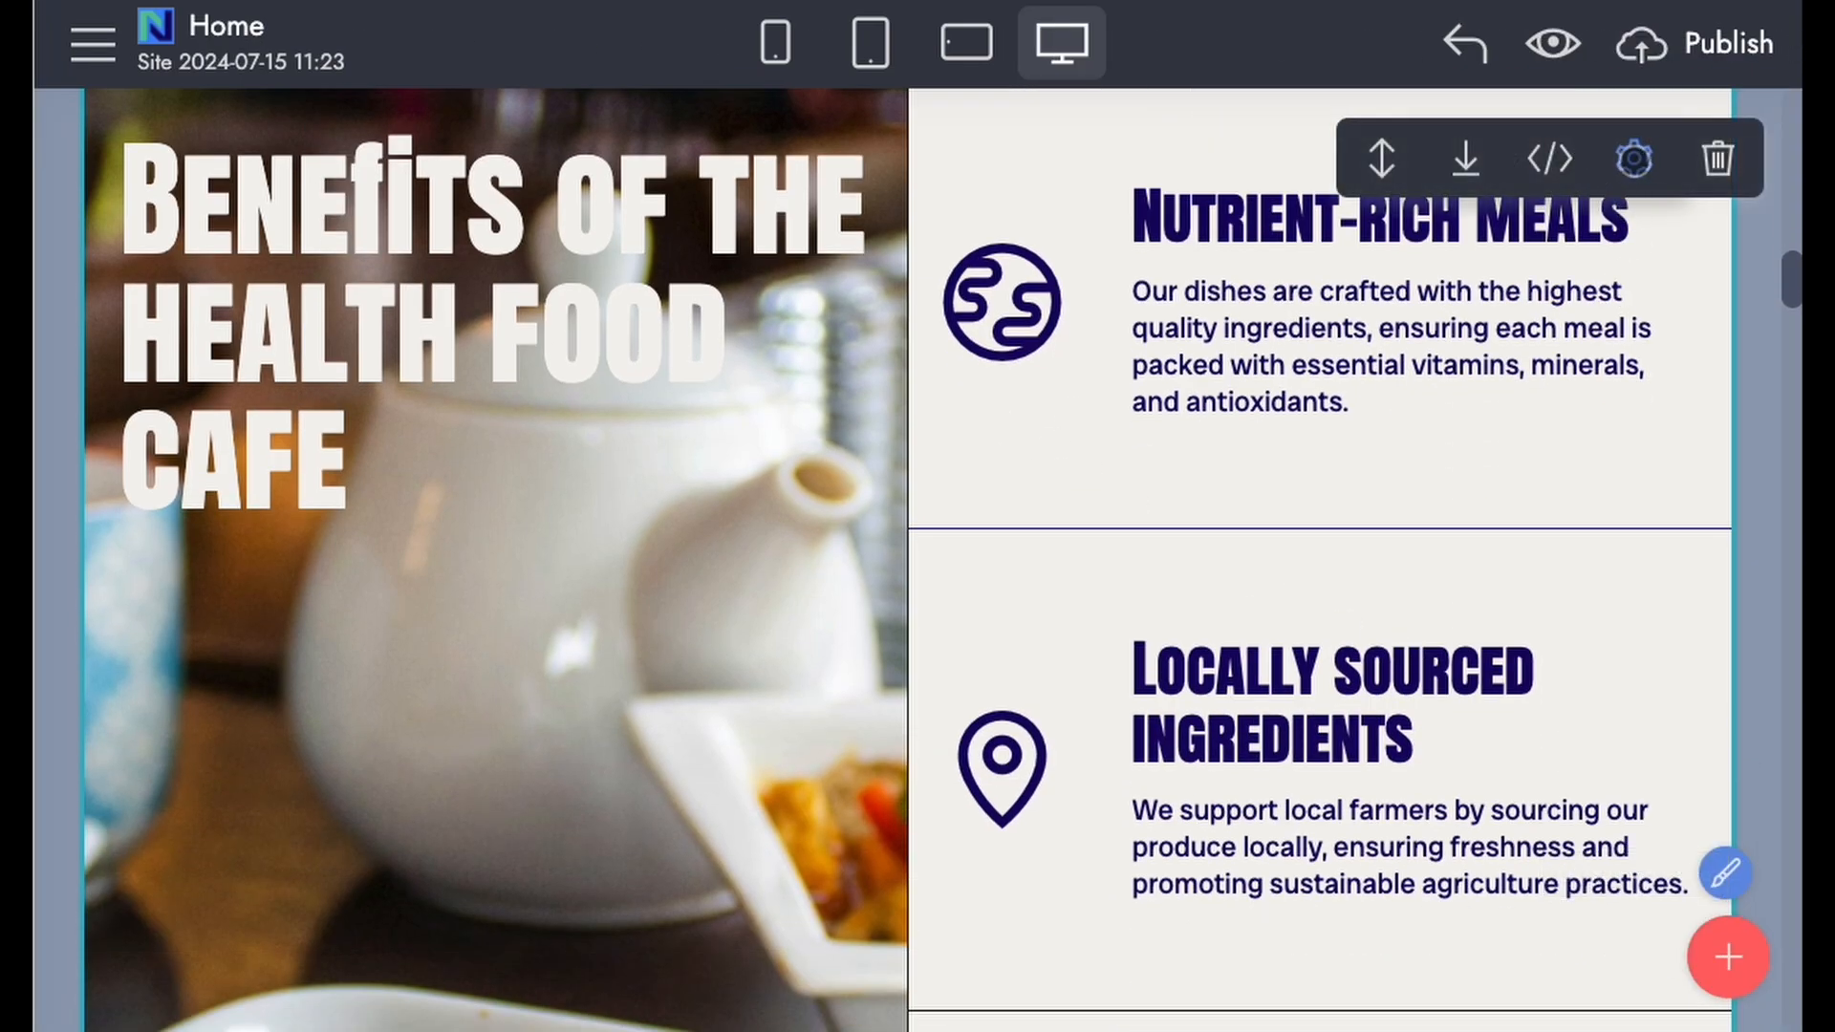
left_click(1635, 158)
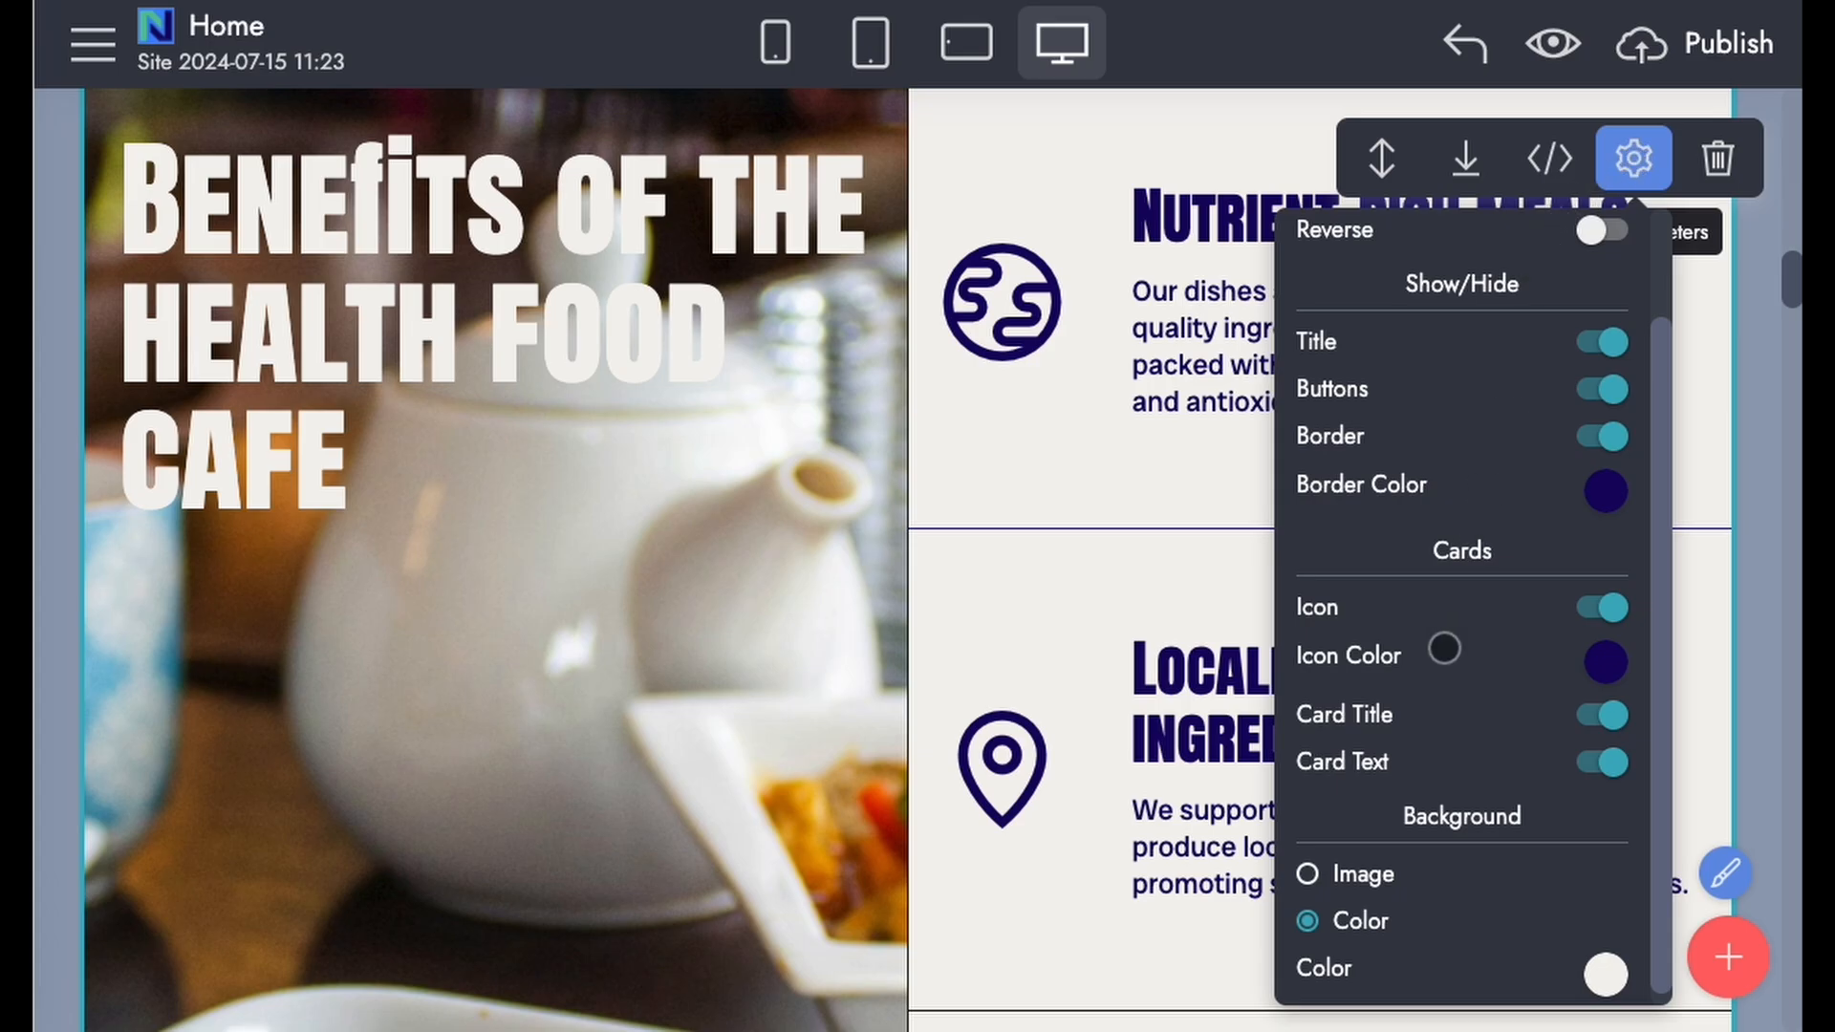
left_click(1591, 611)
scroll(1052, 415, "down", 10)
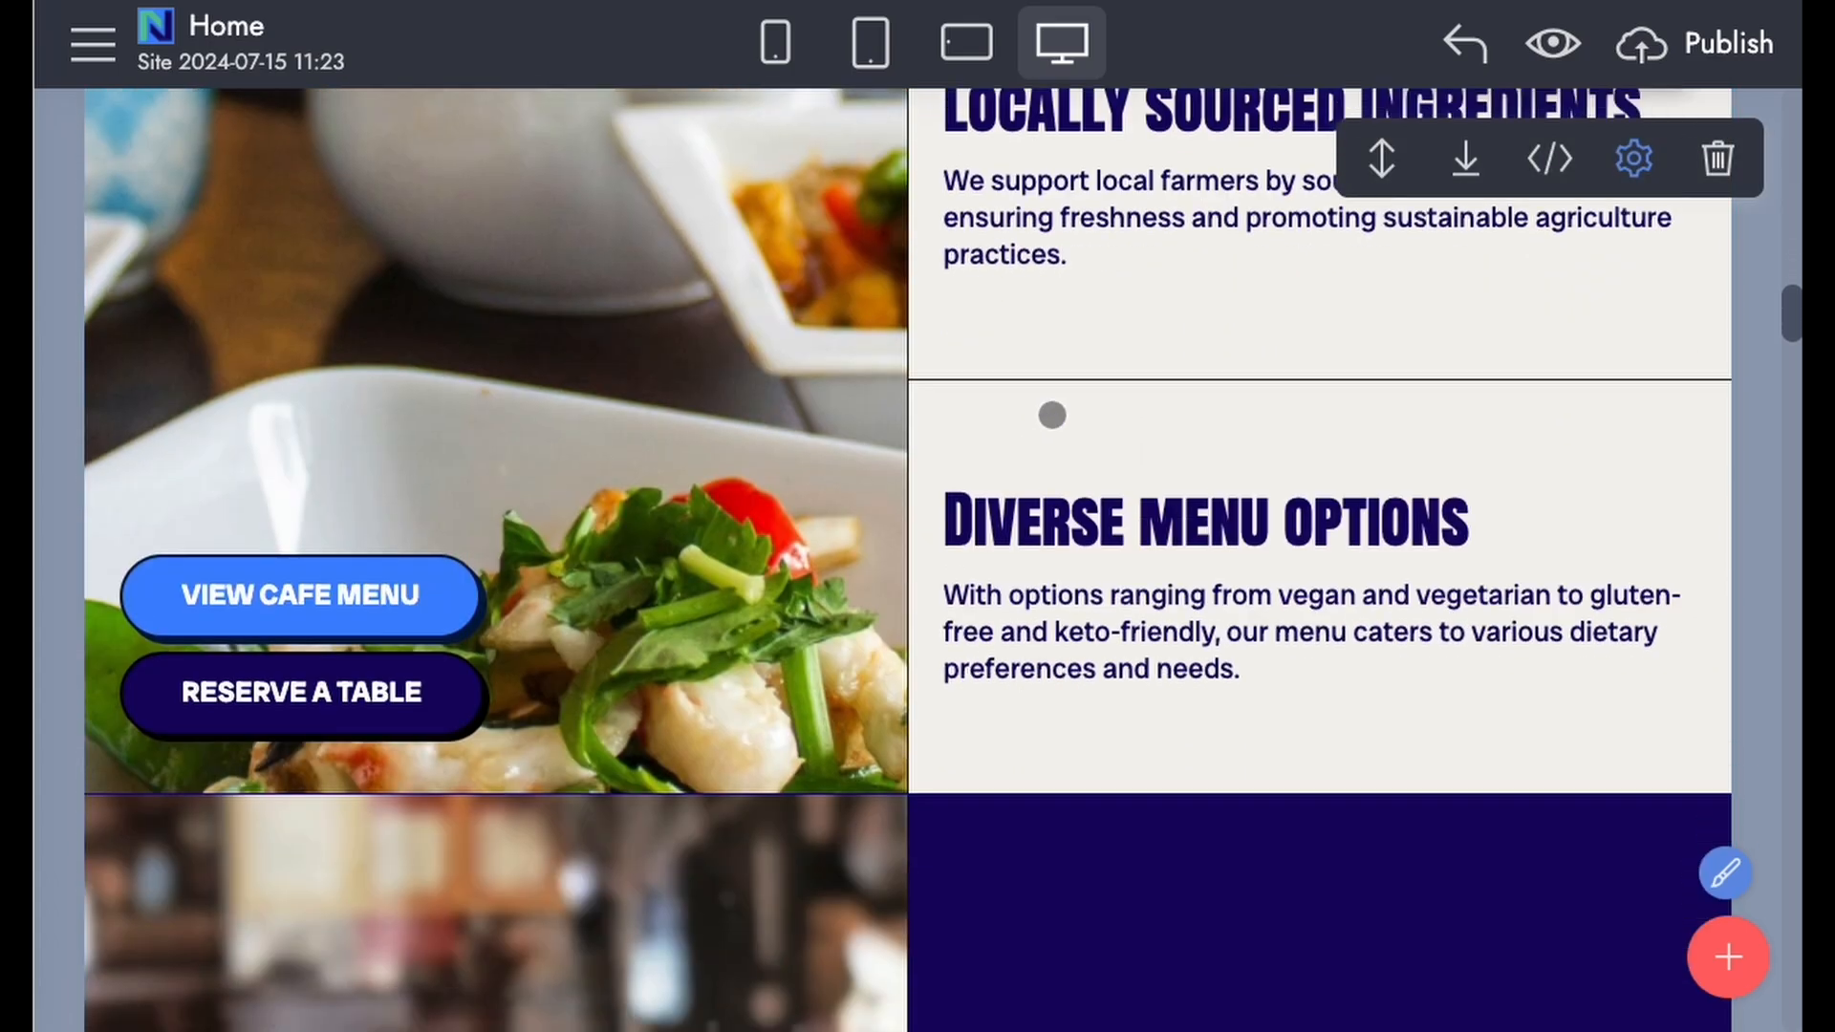
Step: Change the text color of the What we offer label to green
scroll(1052, 415, "down", 10)
scroll(1051, 415, "up", 10)
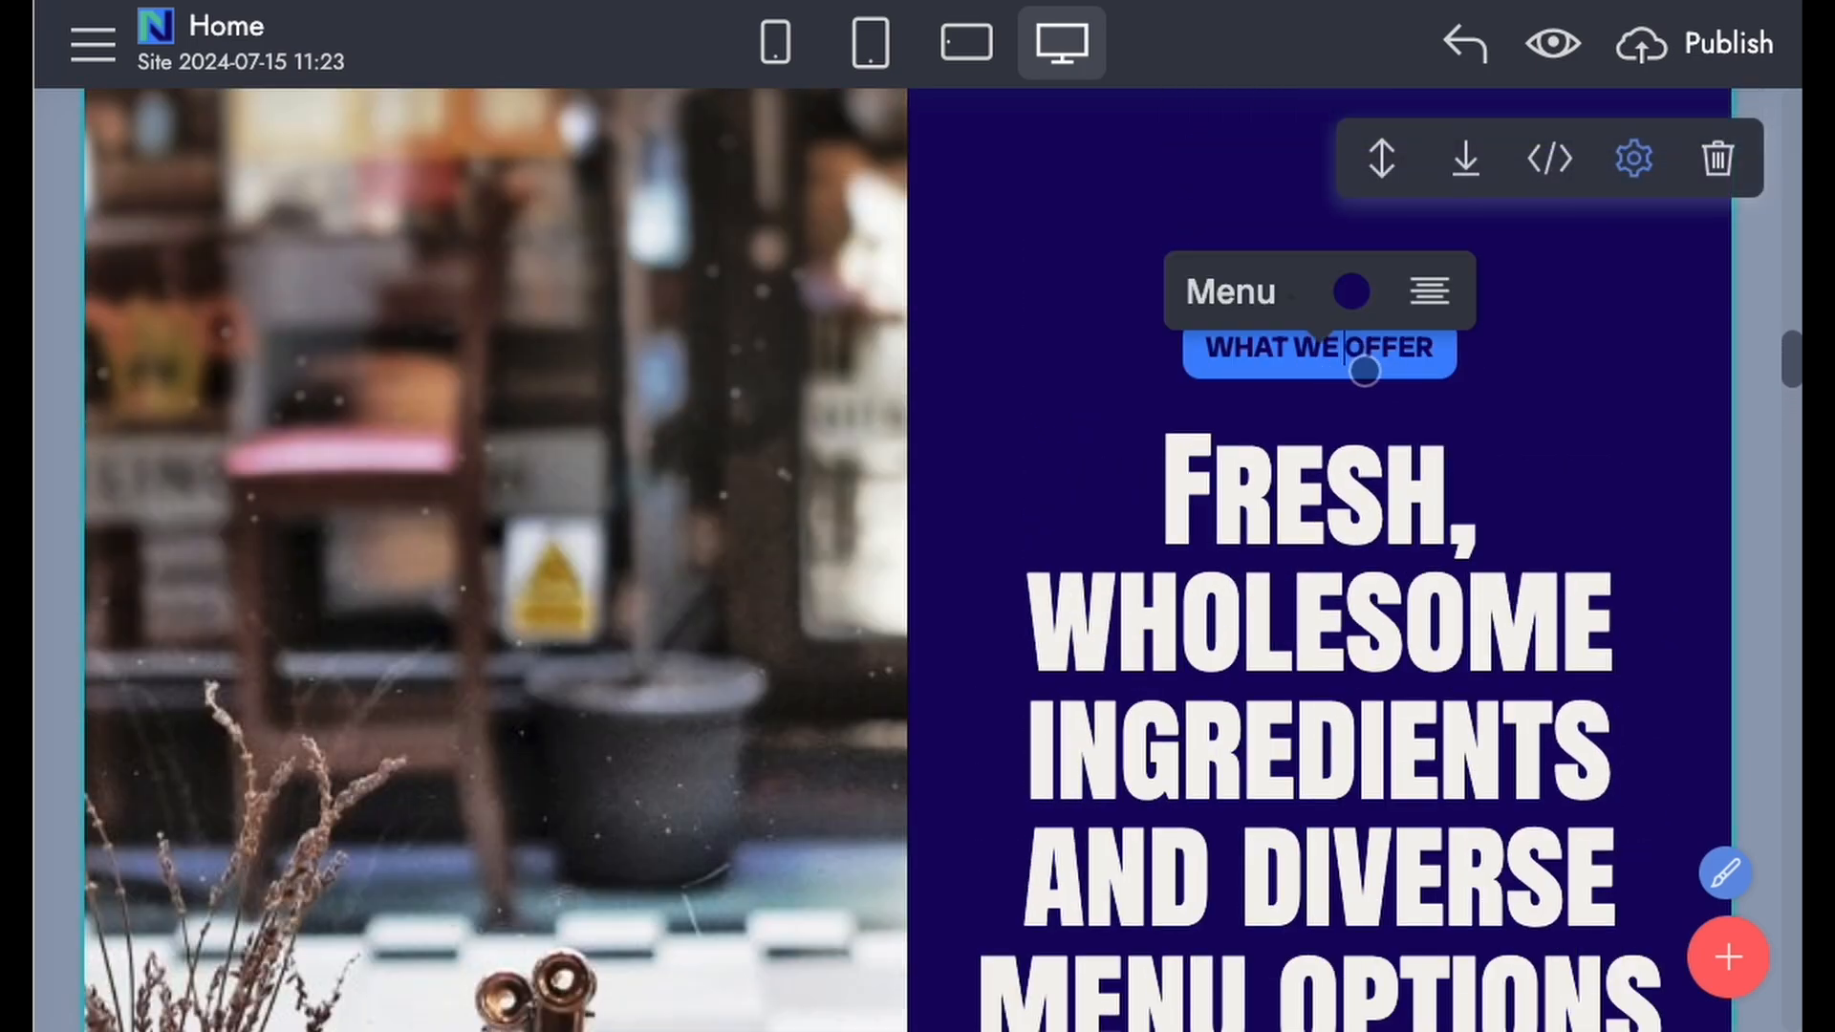
left_click(1351, 290)
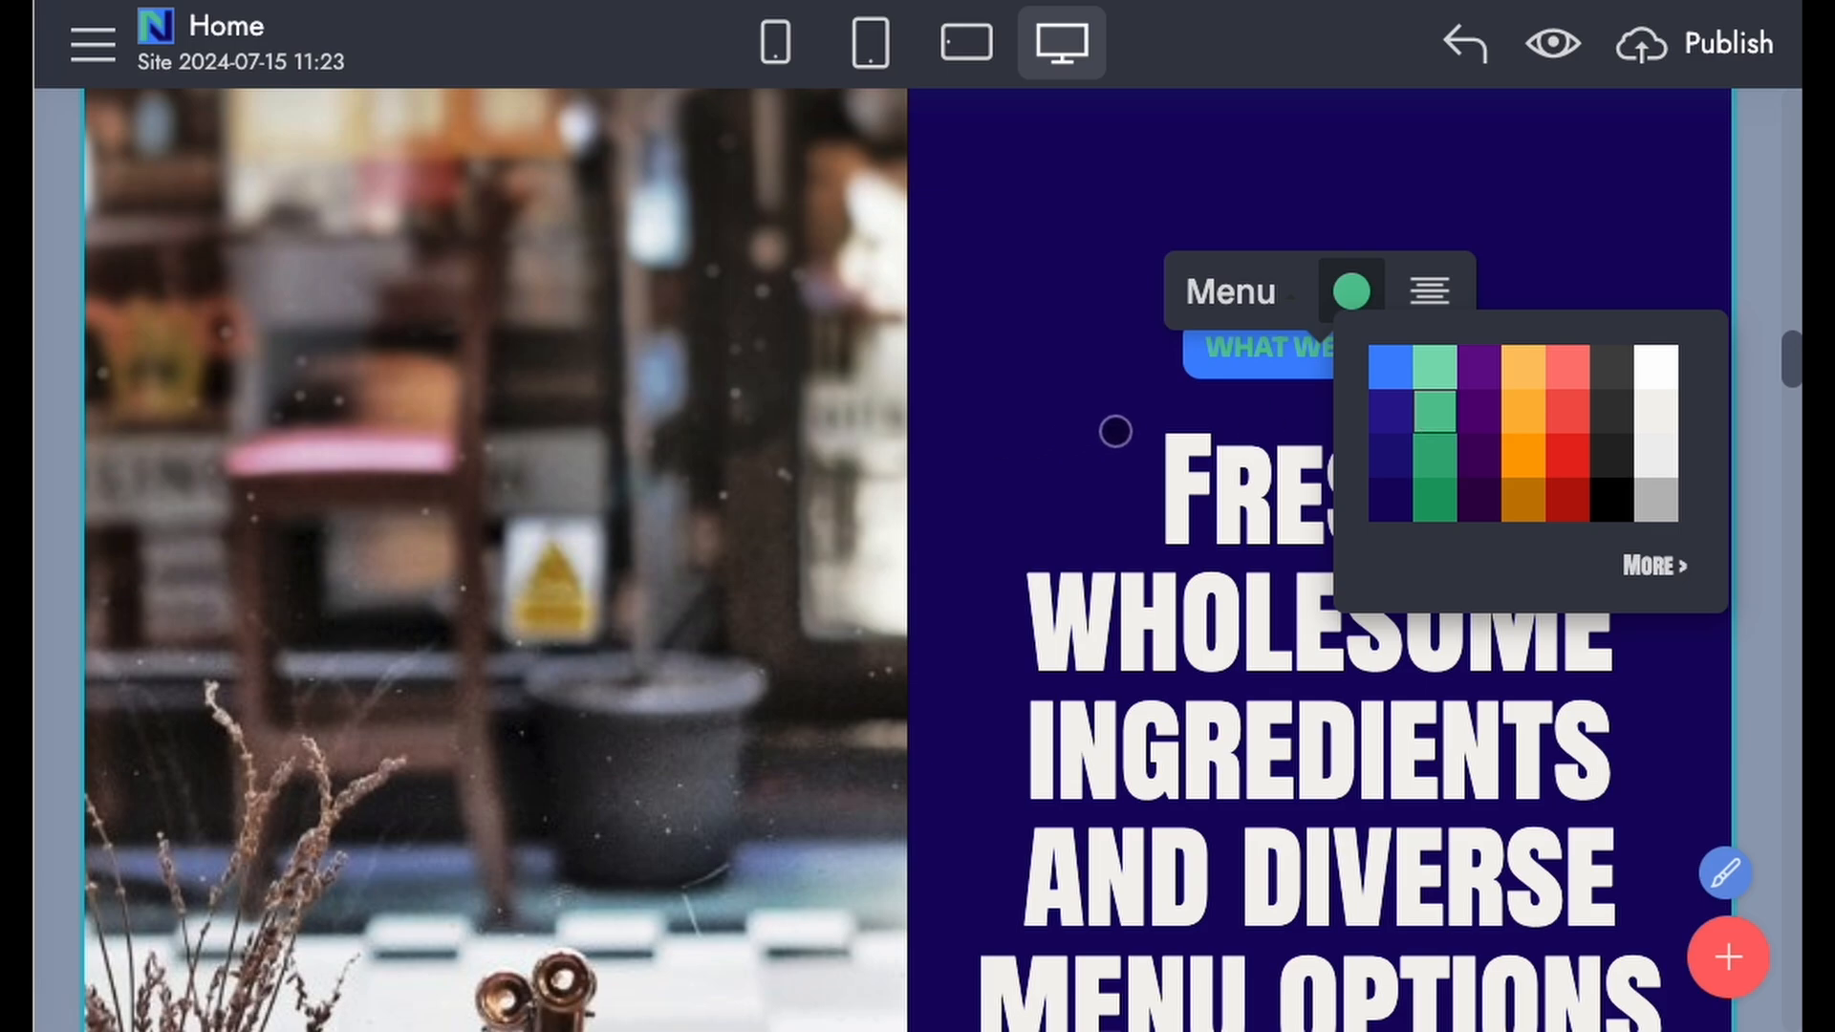
left_click(1567, 404)
Step: Set the description background behind the What we offer label to dark green and revisit the label's text color options
left_click(1637, 159)
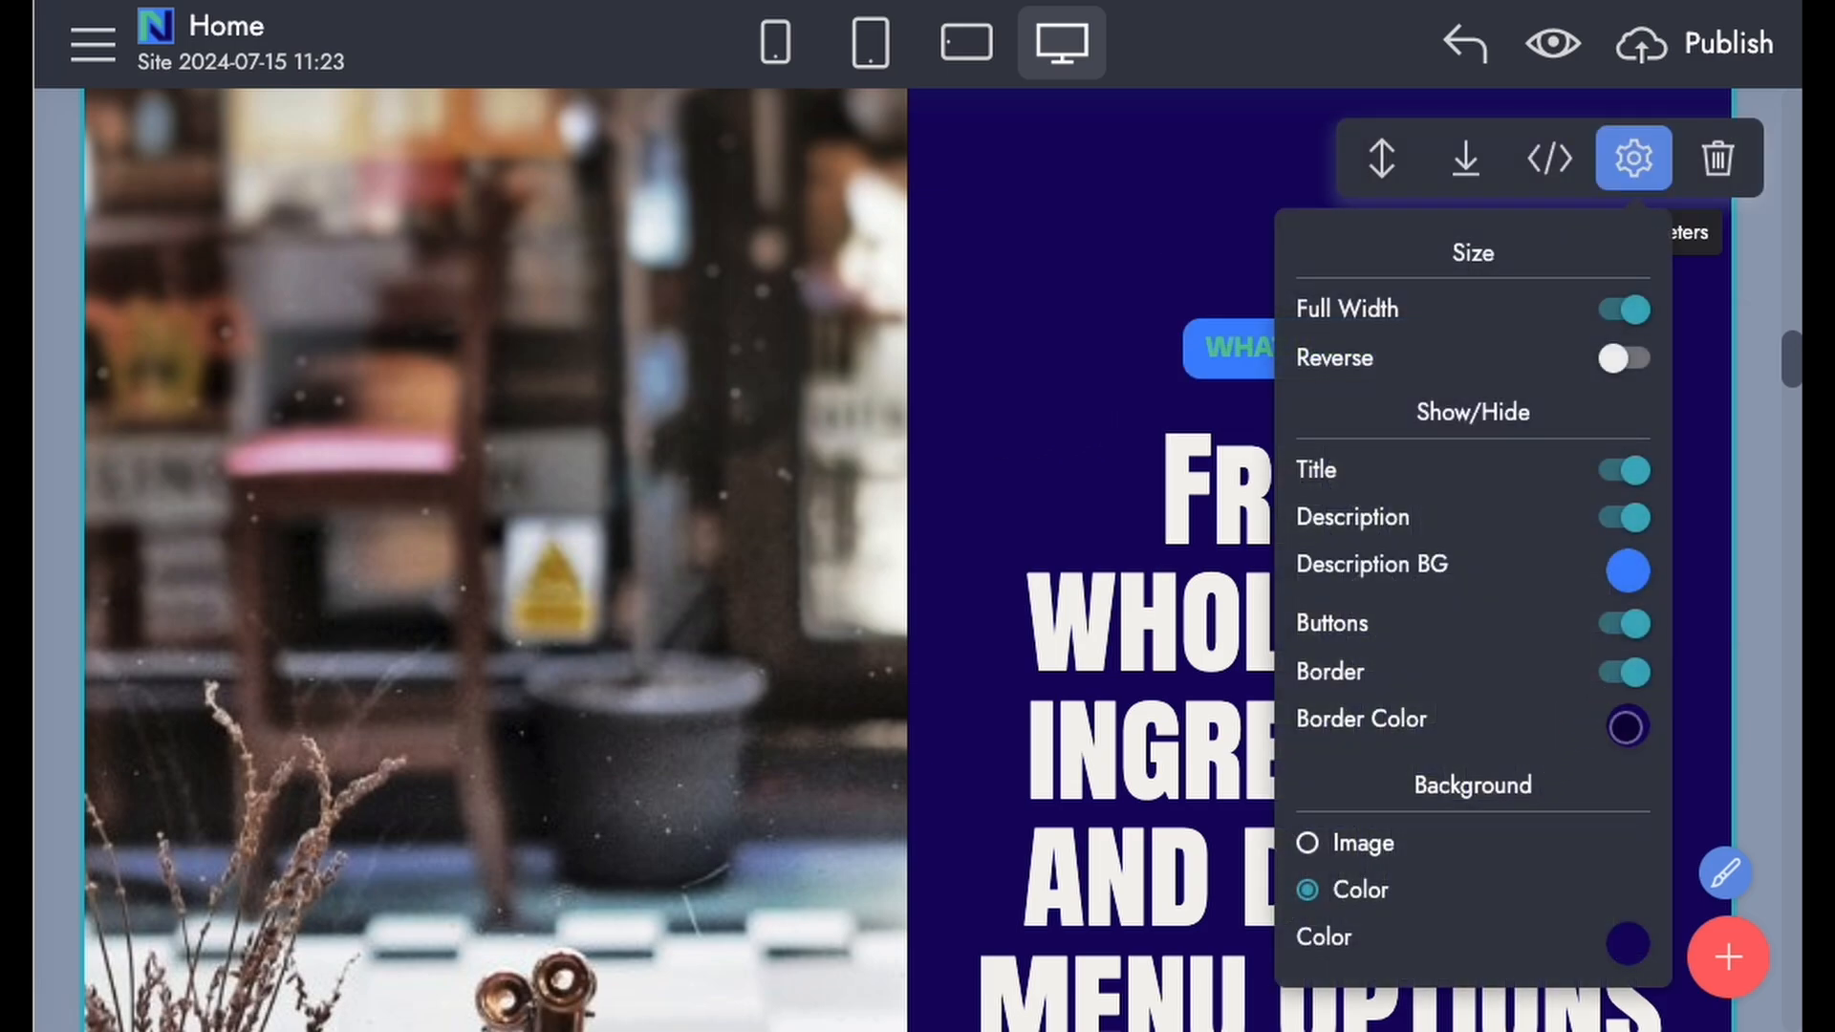
left_click(1628, 727)
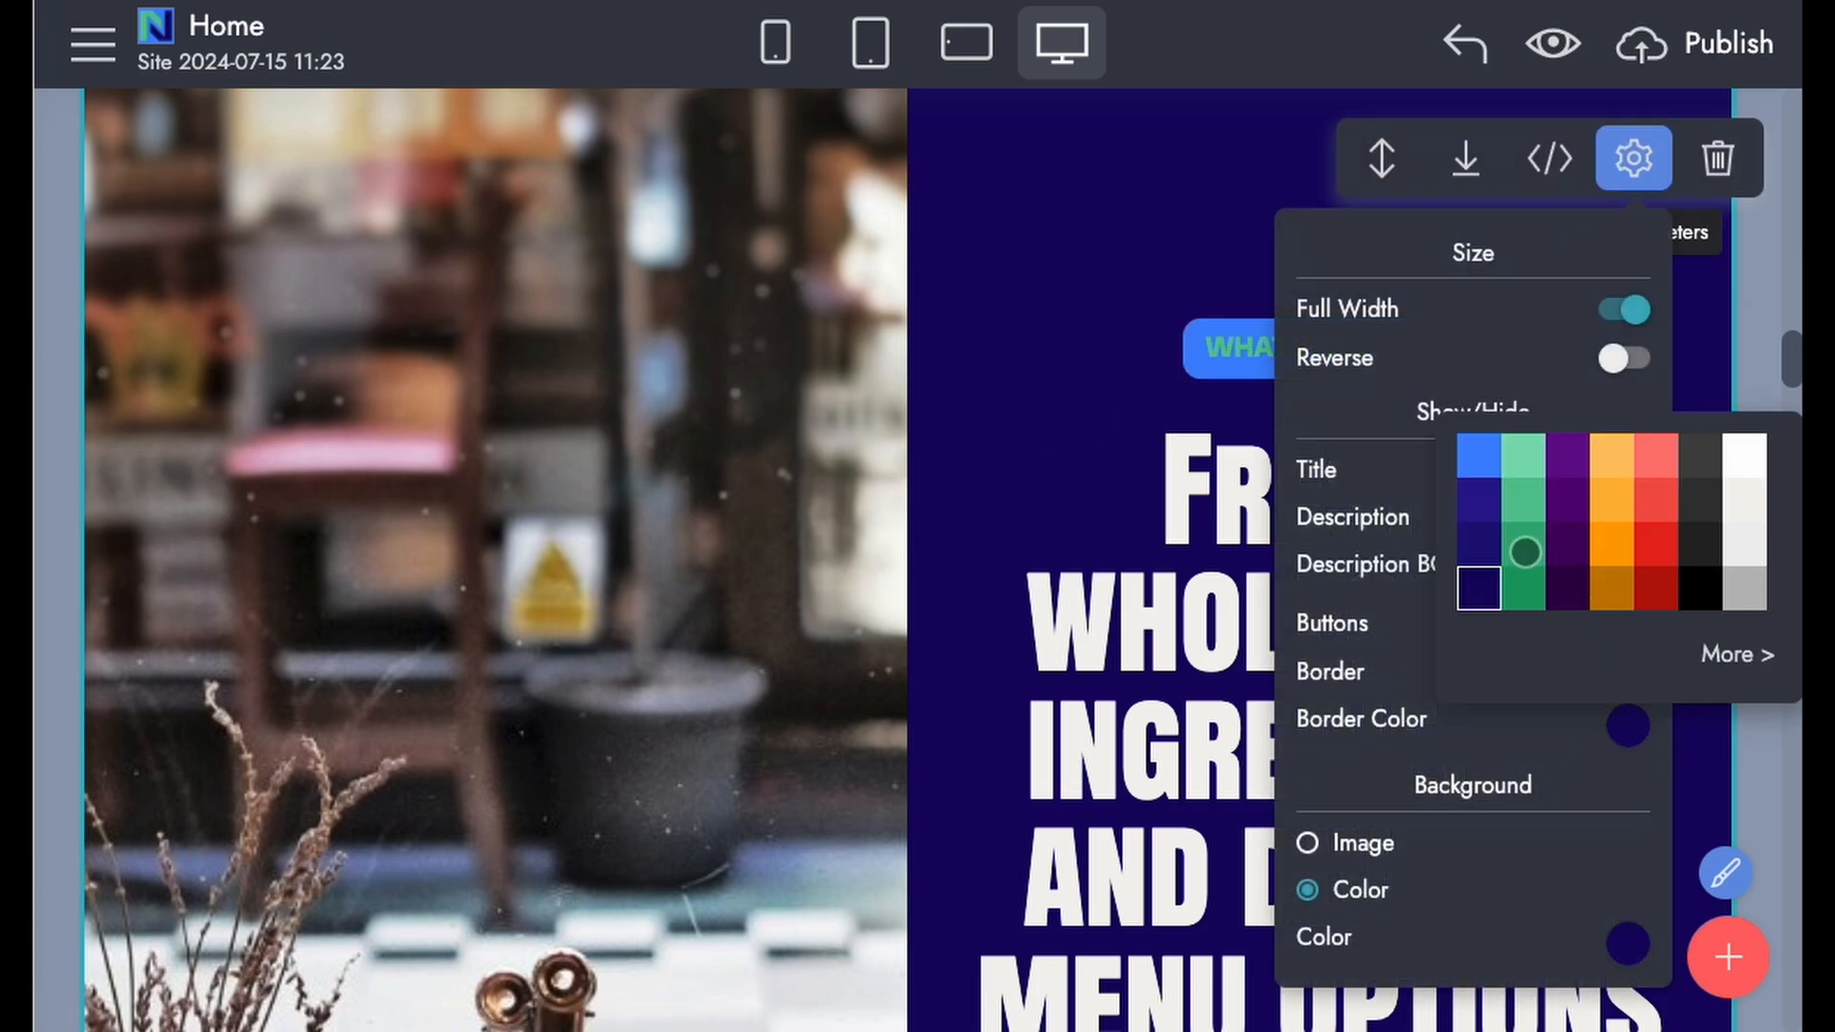
left_click(1463, 553)
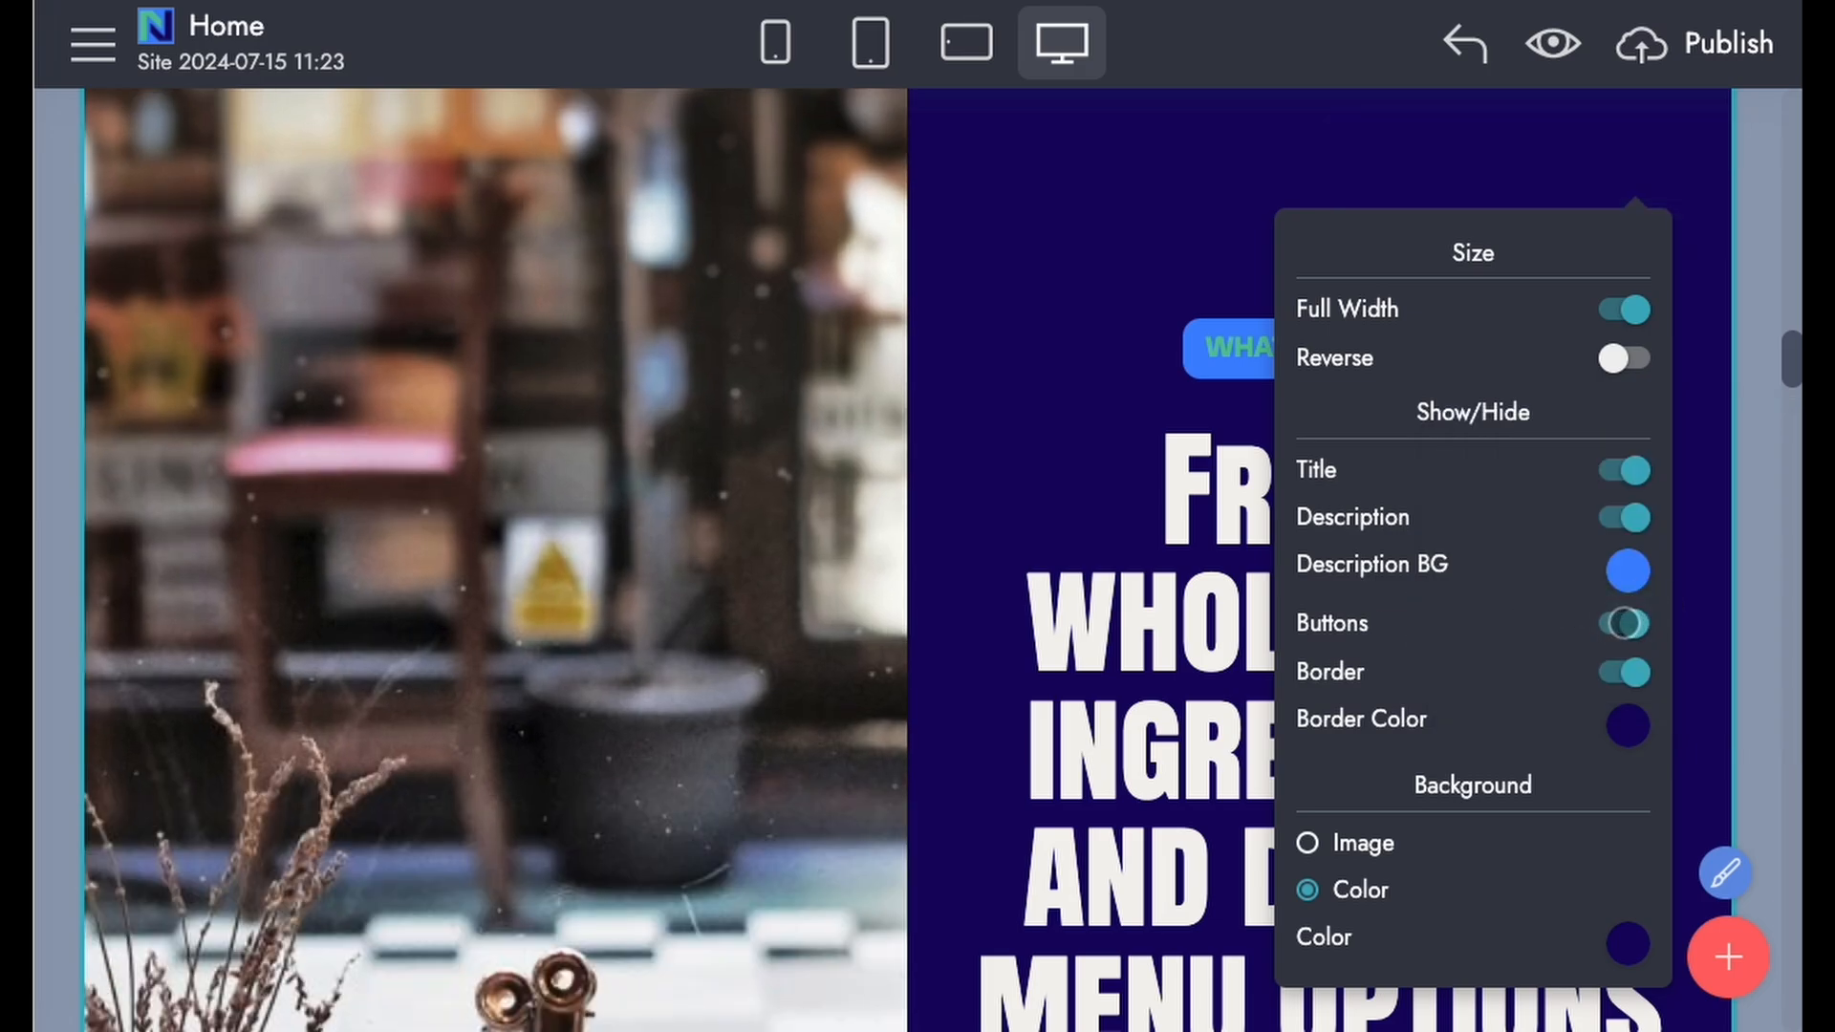
left_click(1631, 575)
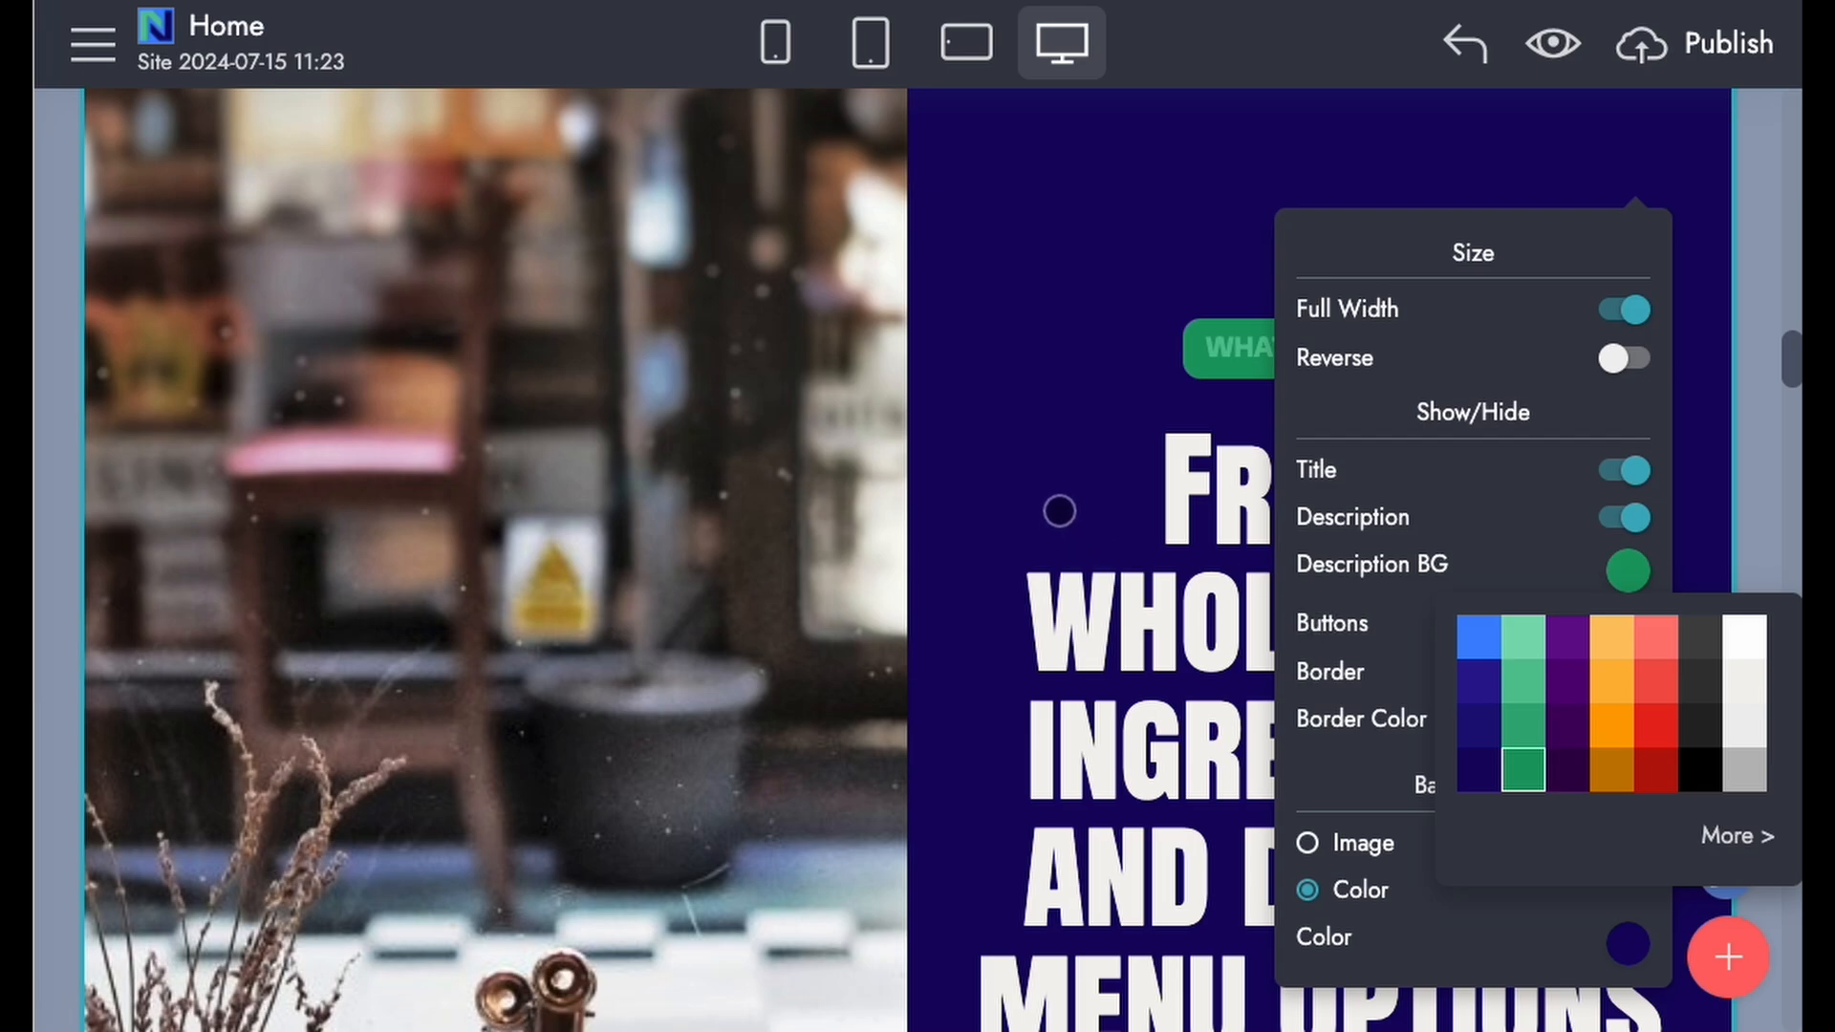
left_click(1224, 363)
left_click(1351, 290)
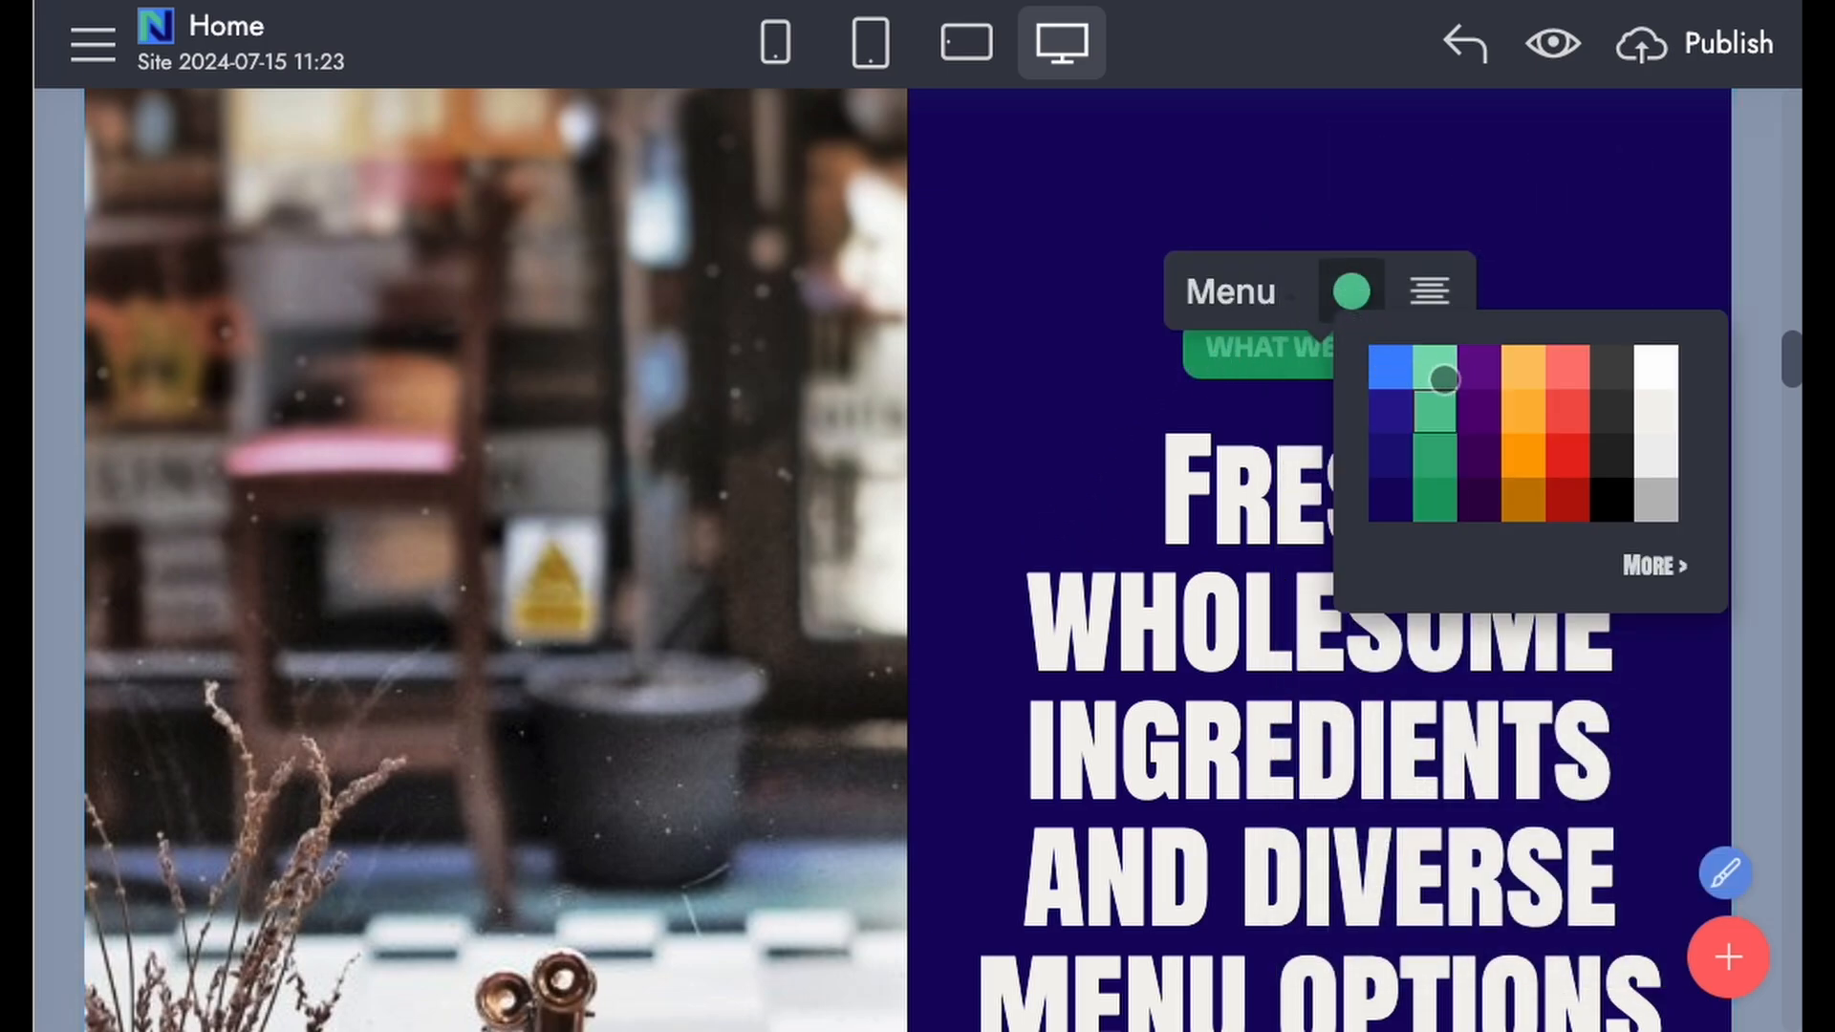
left_click(1072, 401)
Step: Left-align the title and the description in the Healthy eating for children block
scroll(1114, 490, "down", 15)
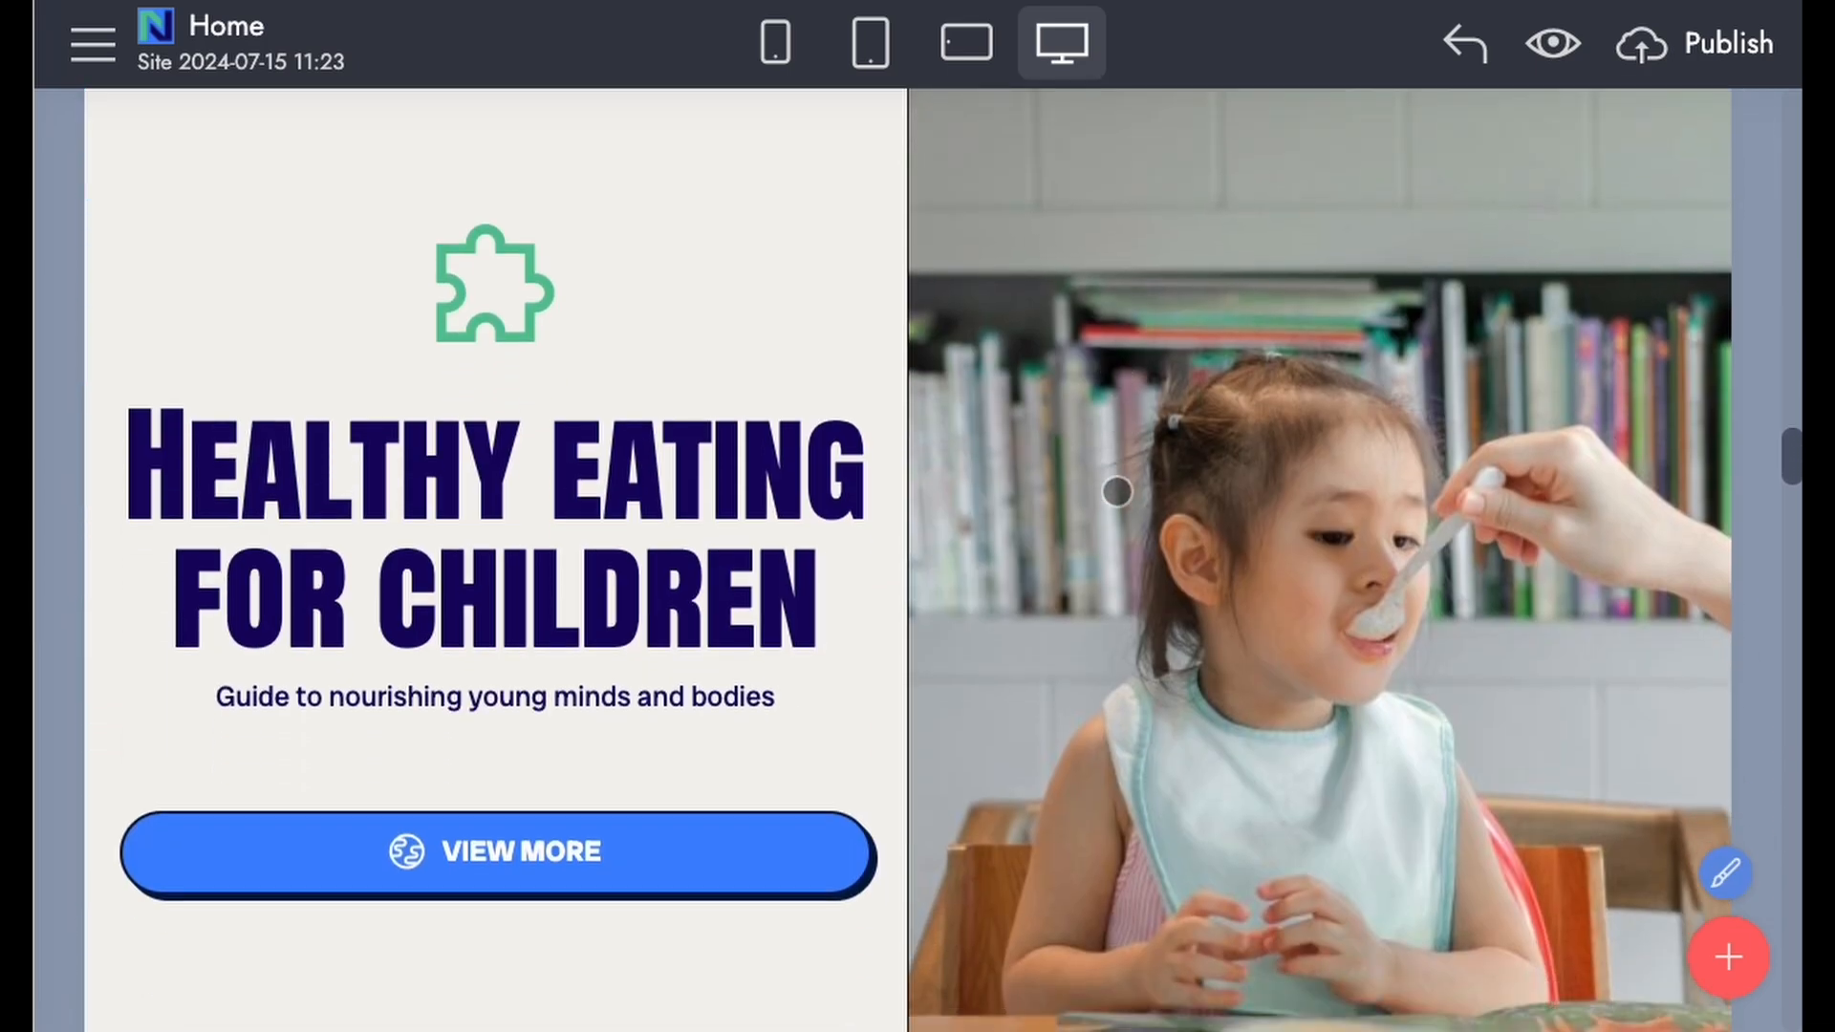
left_click(697, 434)
left_click(610, 350)
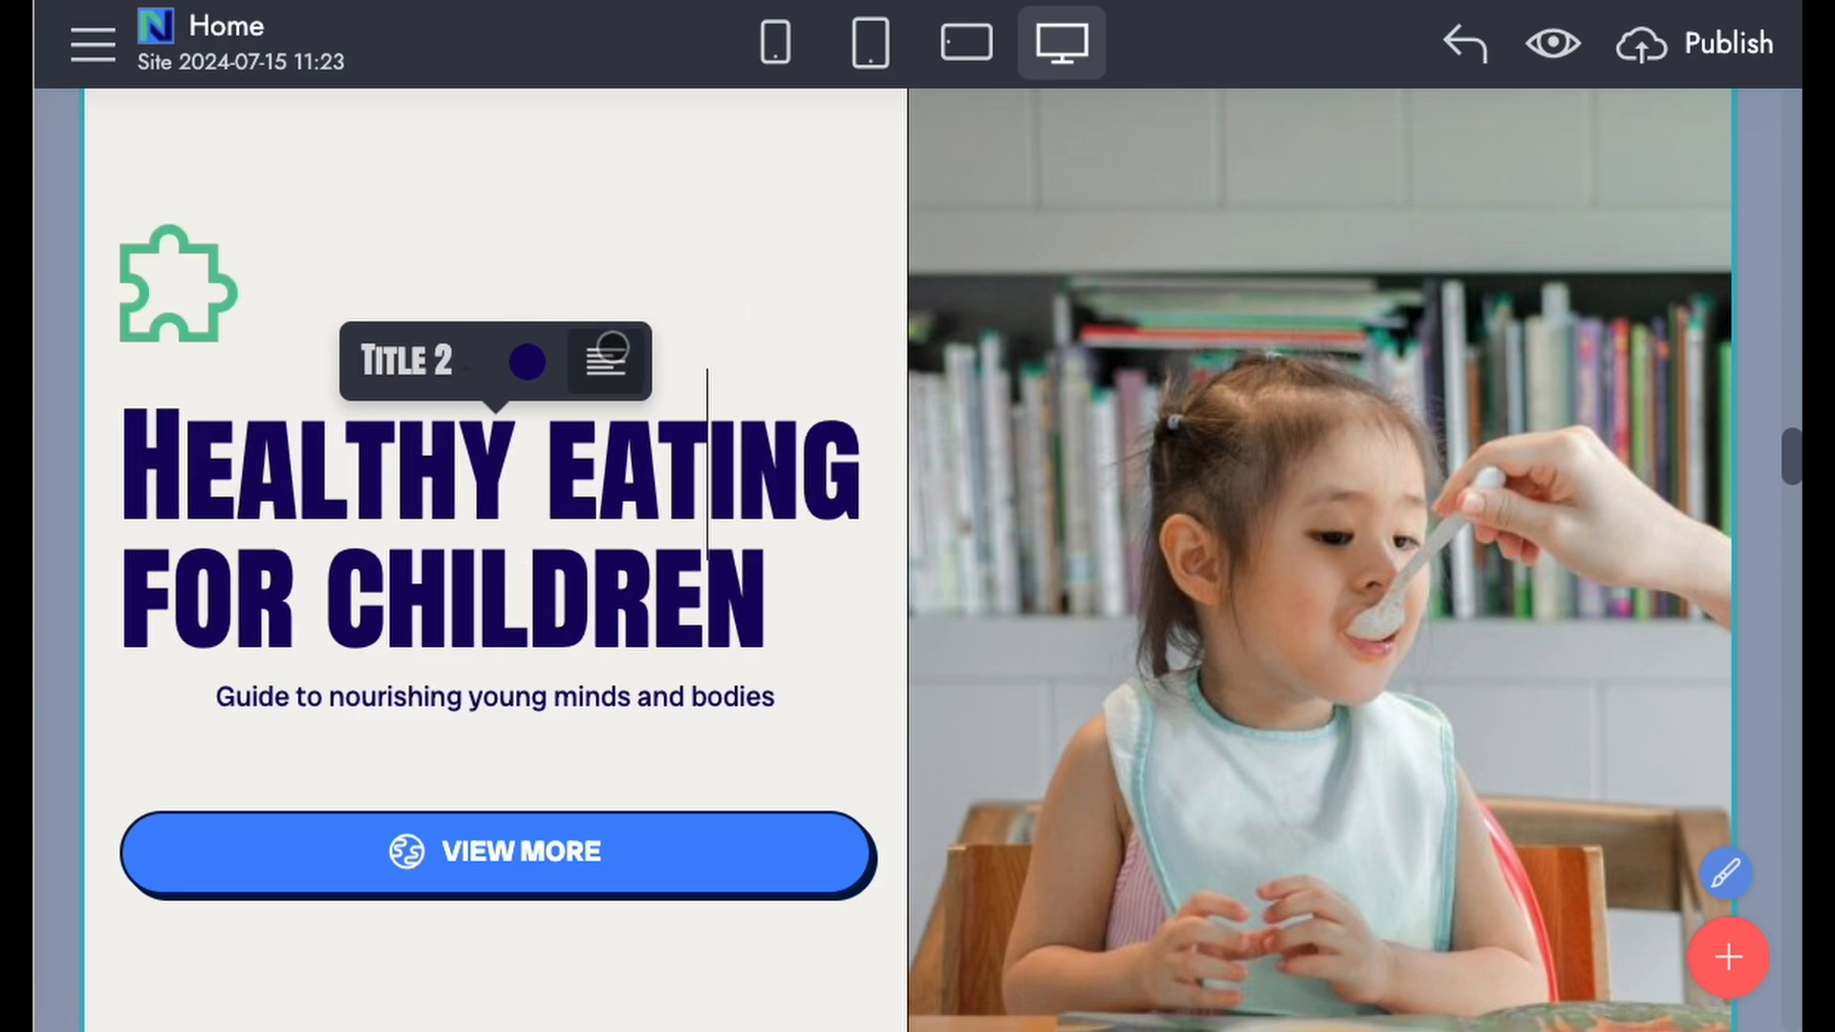
left_click(693, 695)
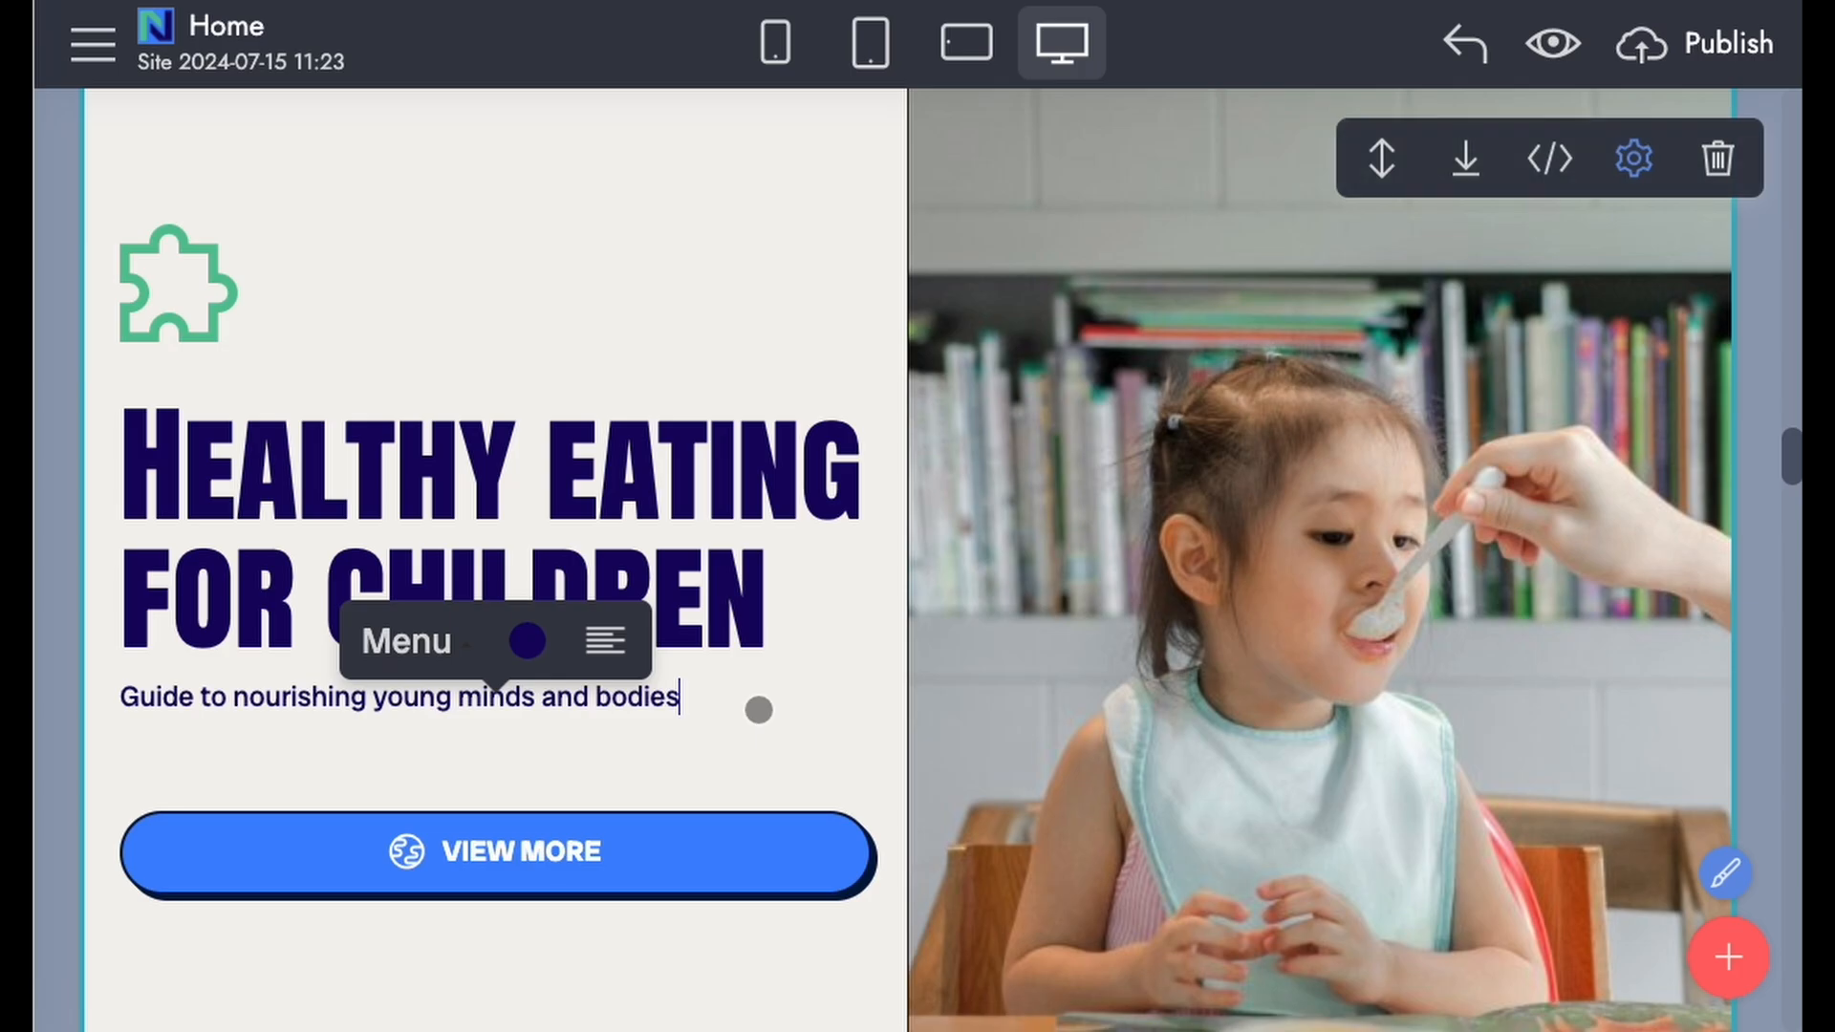
Step: Hide the description in the Health Food Cafe map and contacts block
scroll(758, 705, "down", 12)
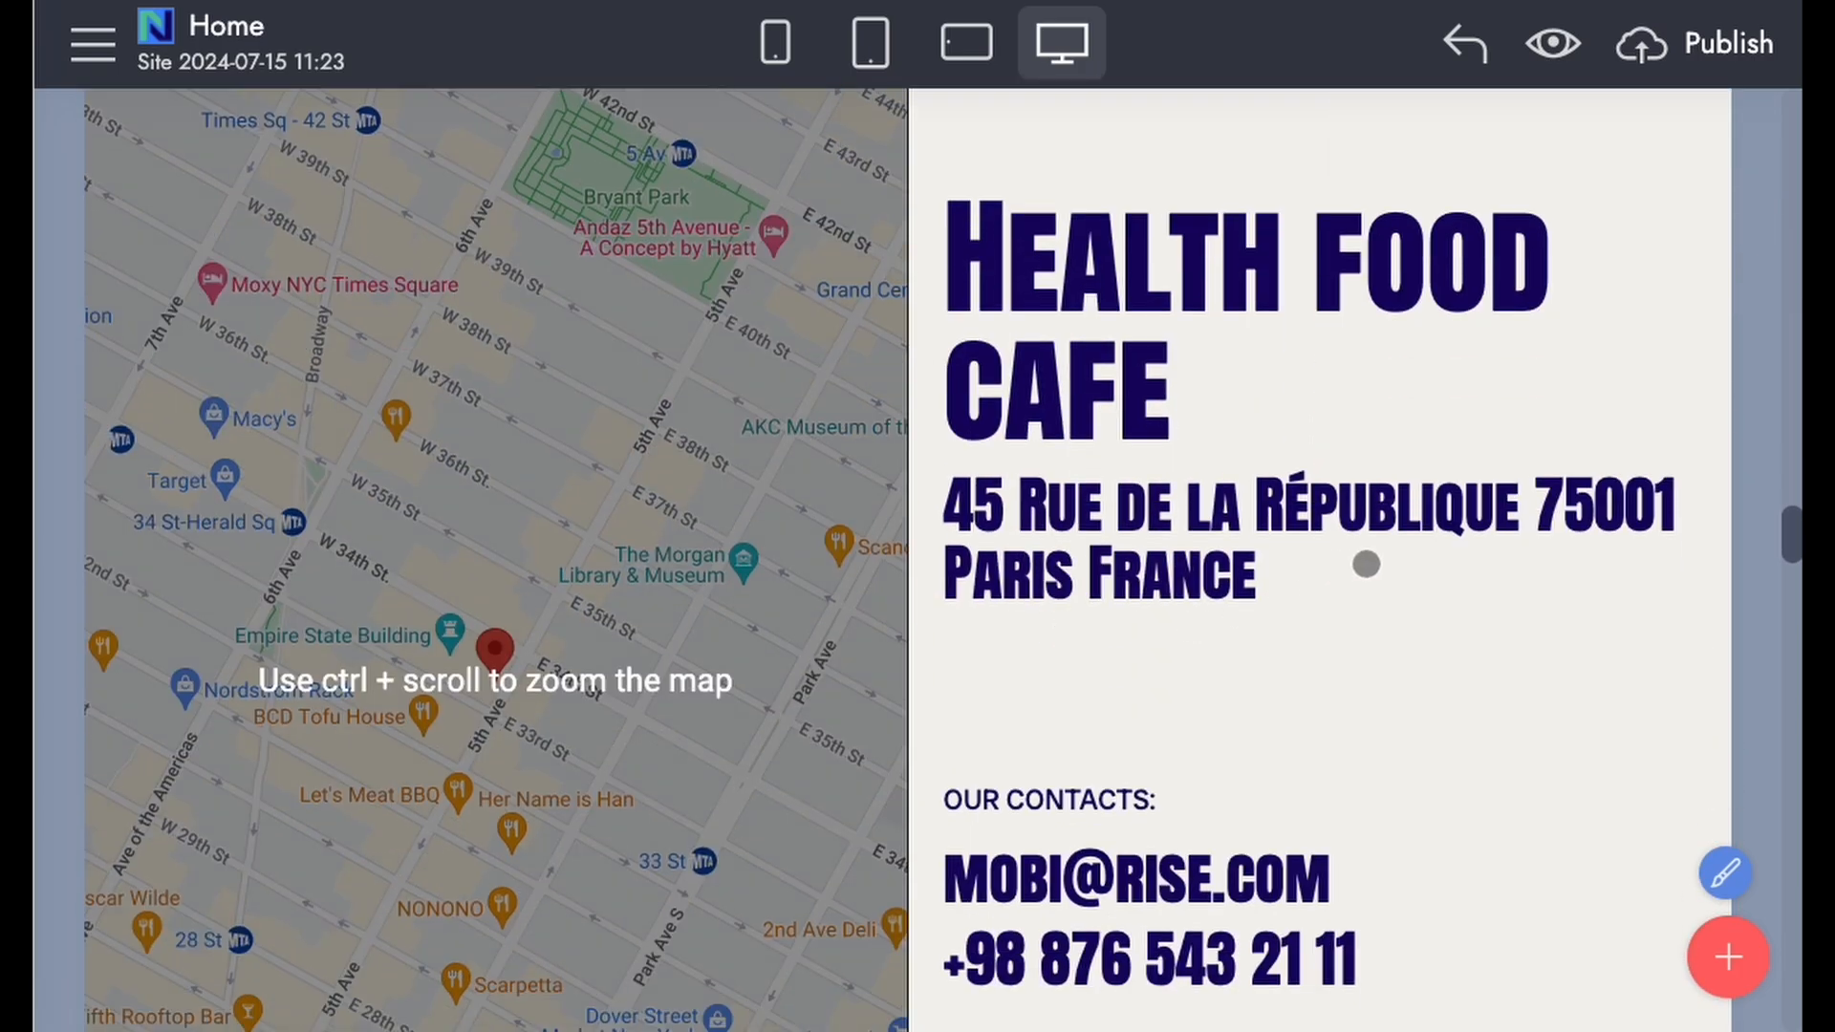
left_click(1274, 525)
left_click(1631, 155)
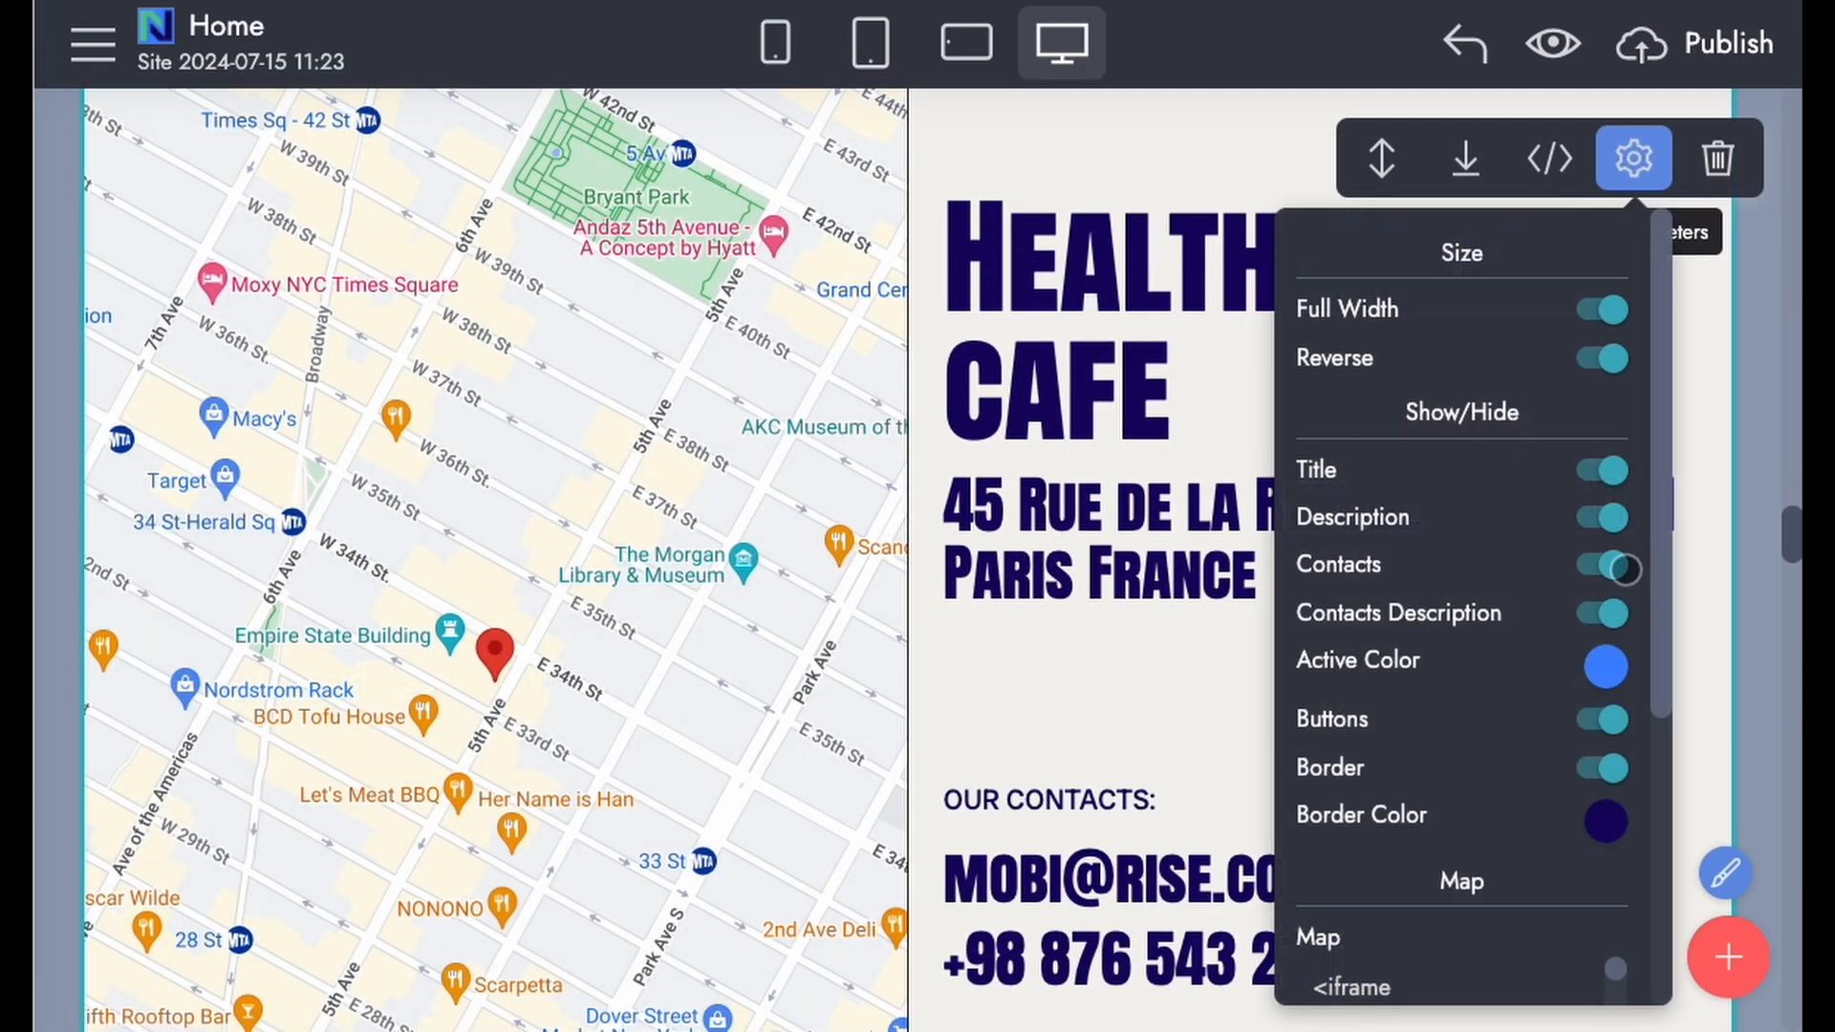
left_click(1610, 517)
scroll(1052, 532, "down", 10)
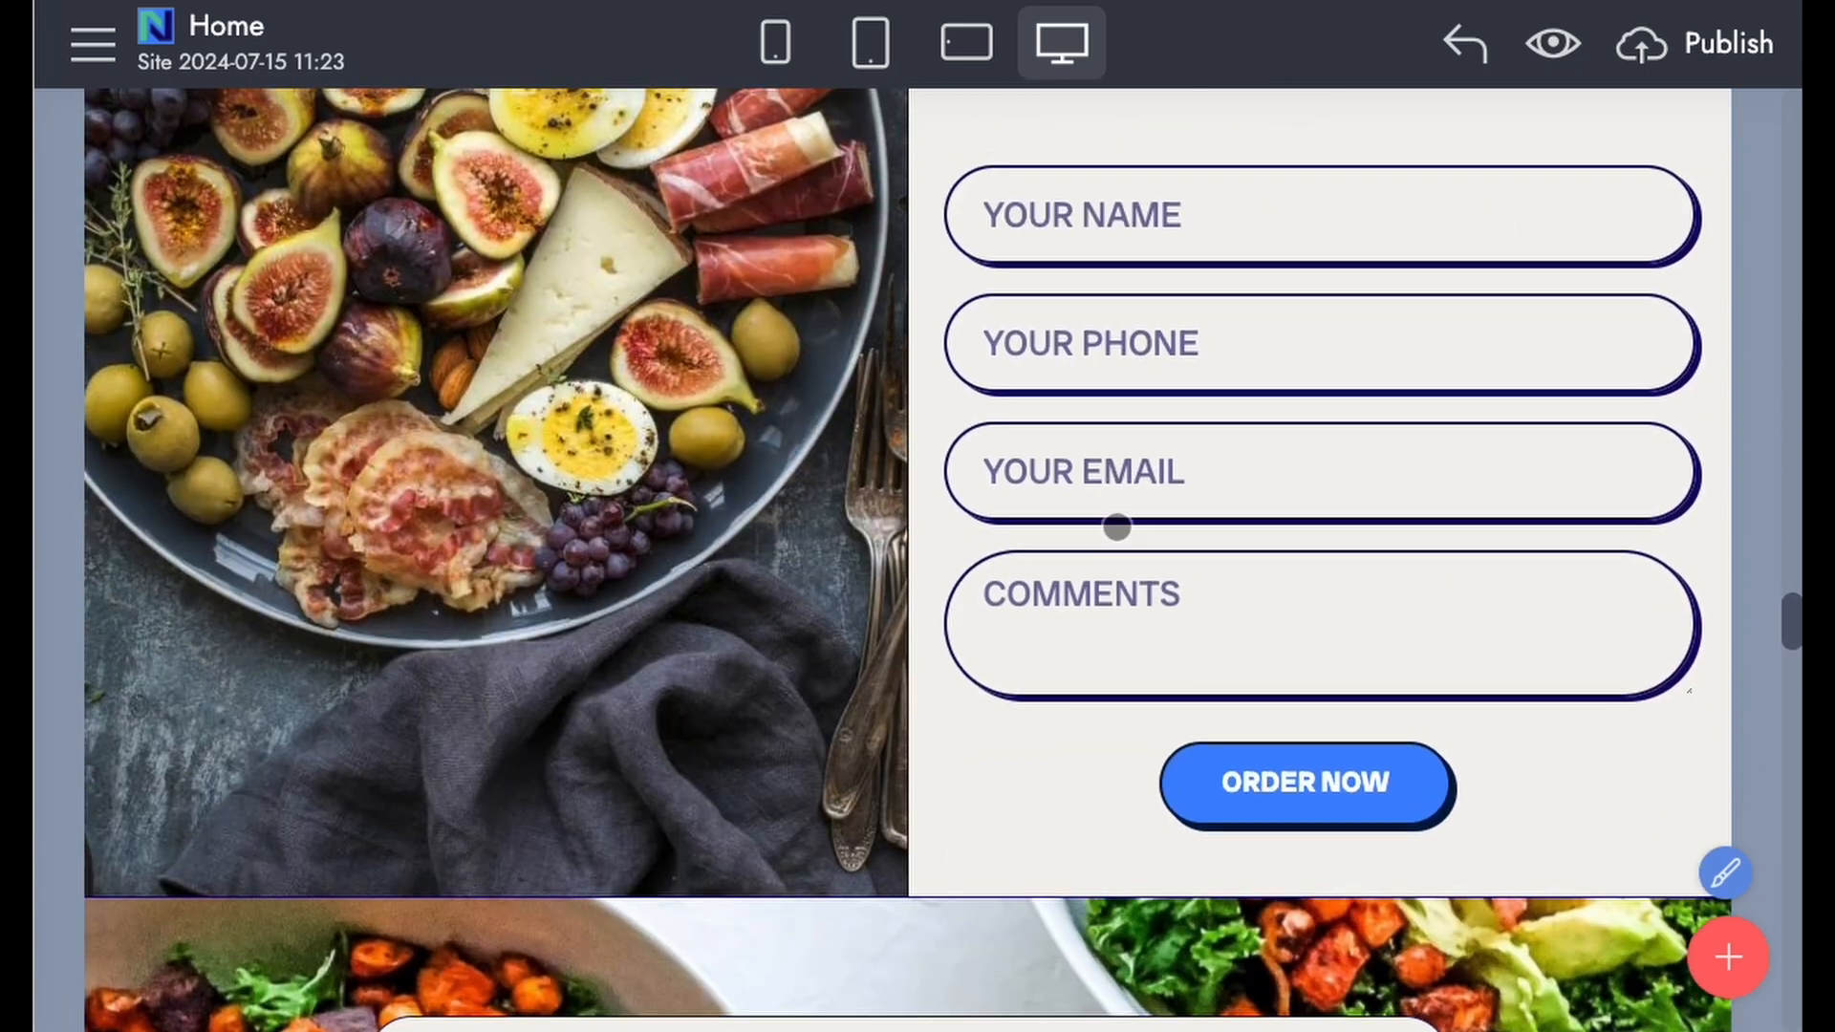
scroll(1116, 527, "up", 2)
left_click(1630, 156)
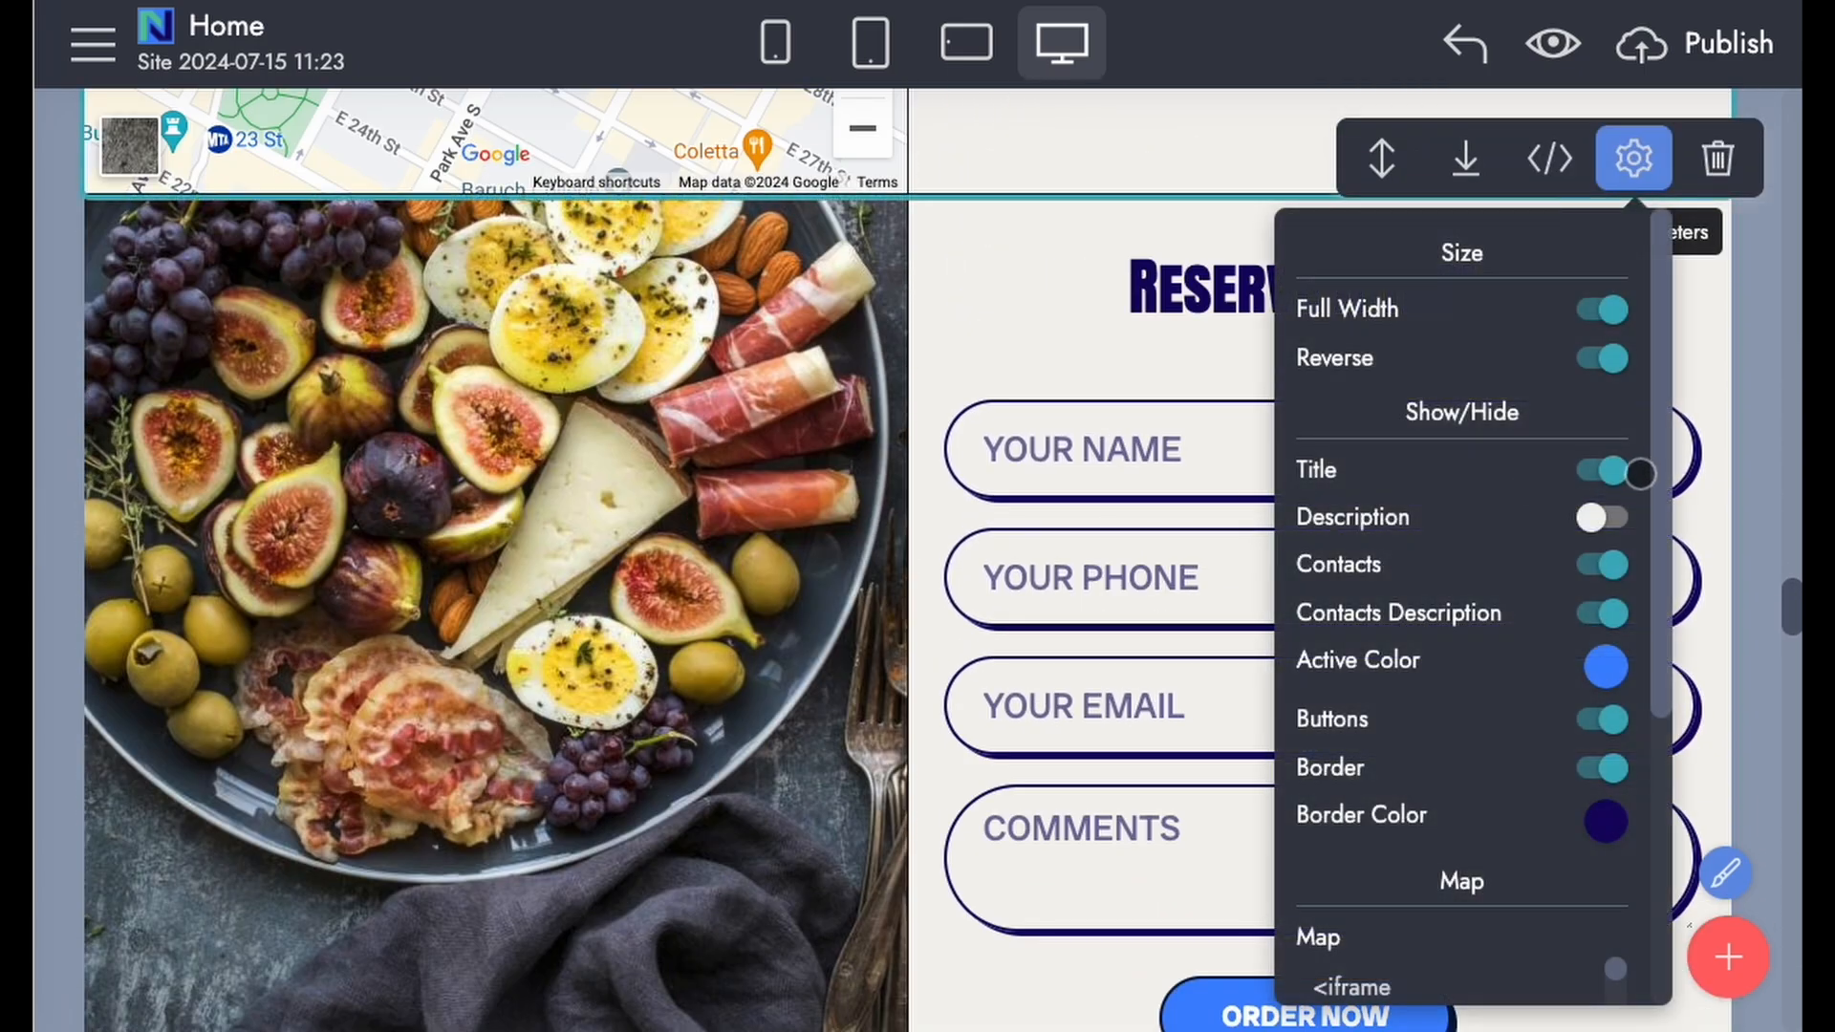
left_click(1602, 468)
scroll(1081, 512, "up", 3)
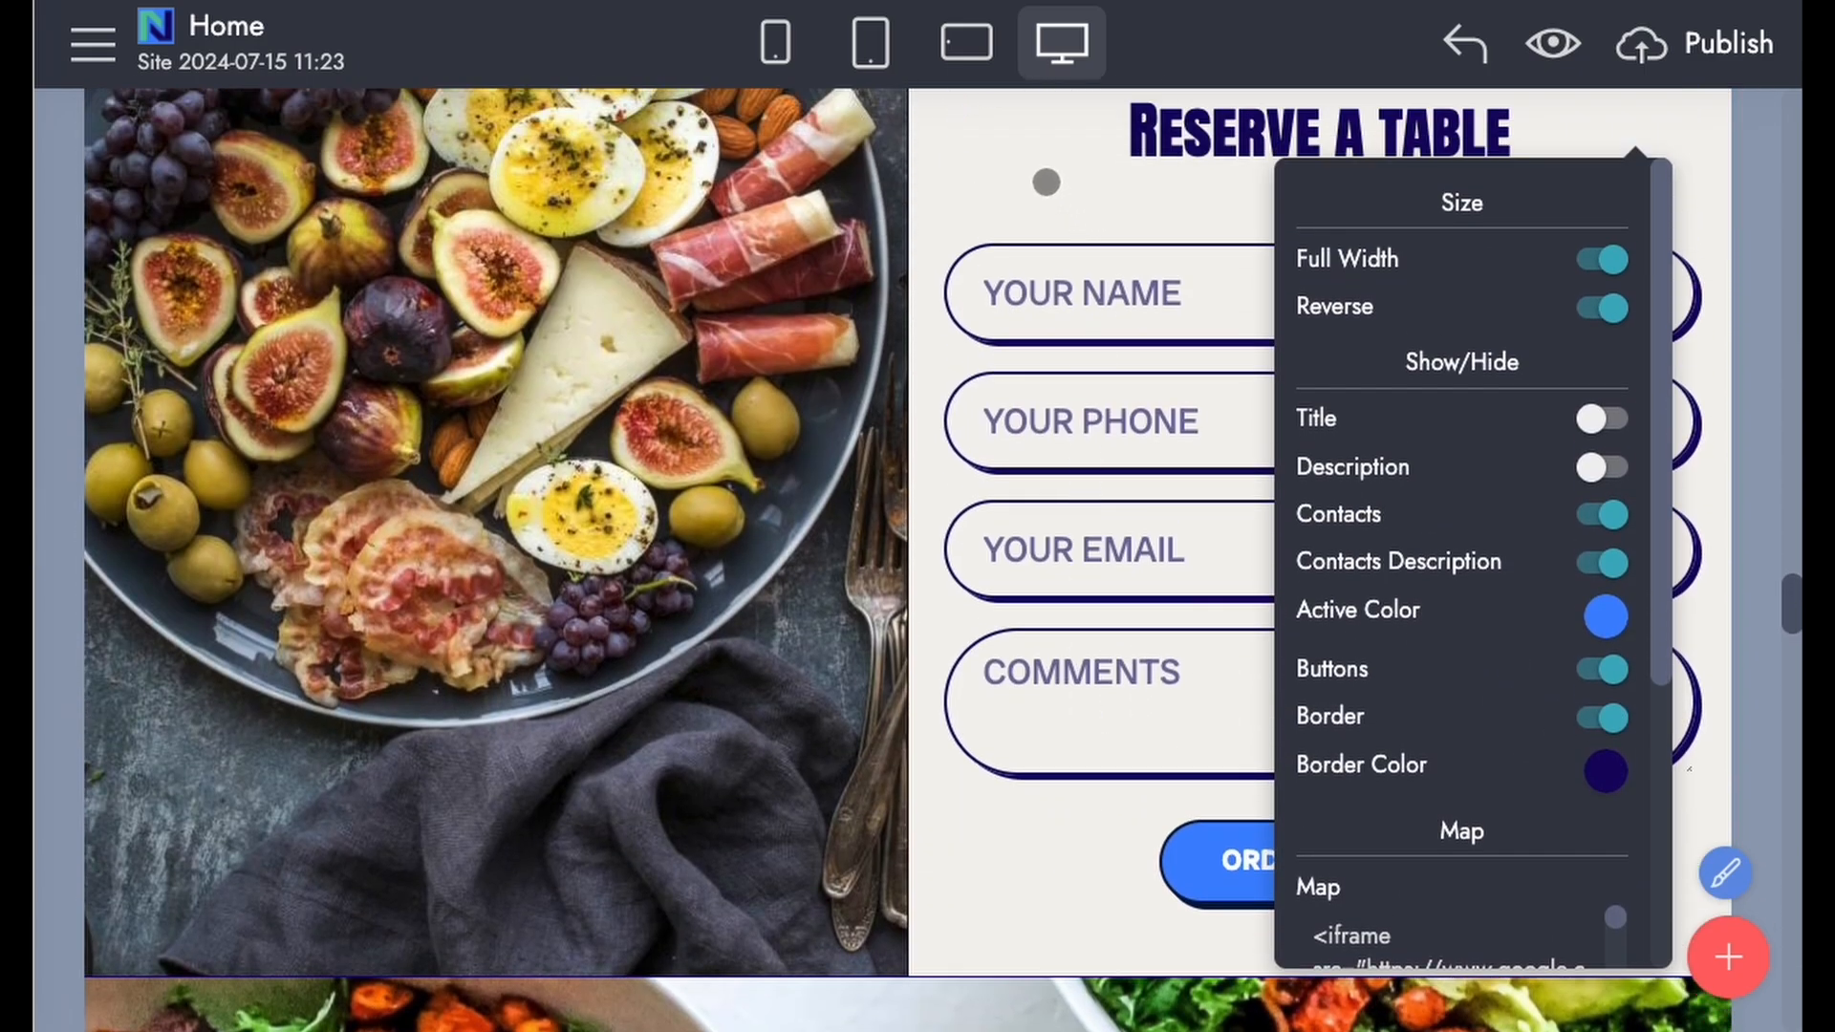
scroll(1047, 181, "up", 12)
scroll(1061, 196, "down", 3)
left_click(1603, 468)
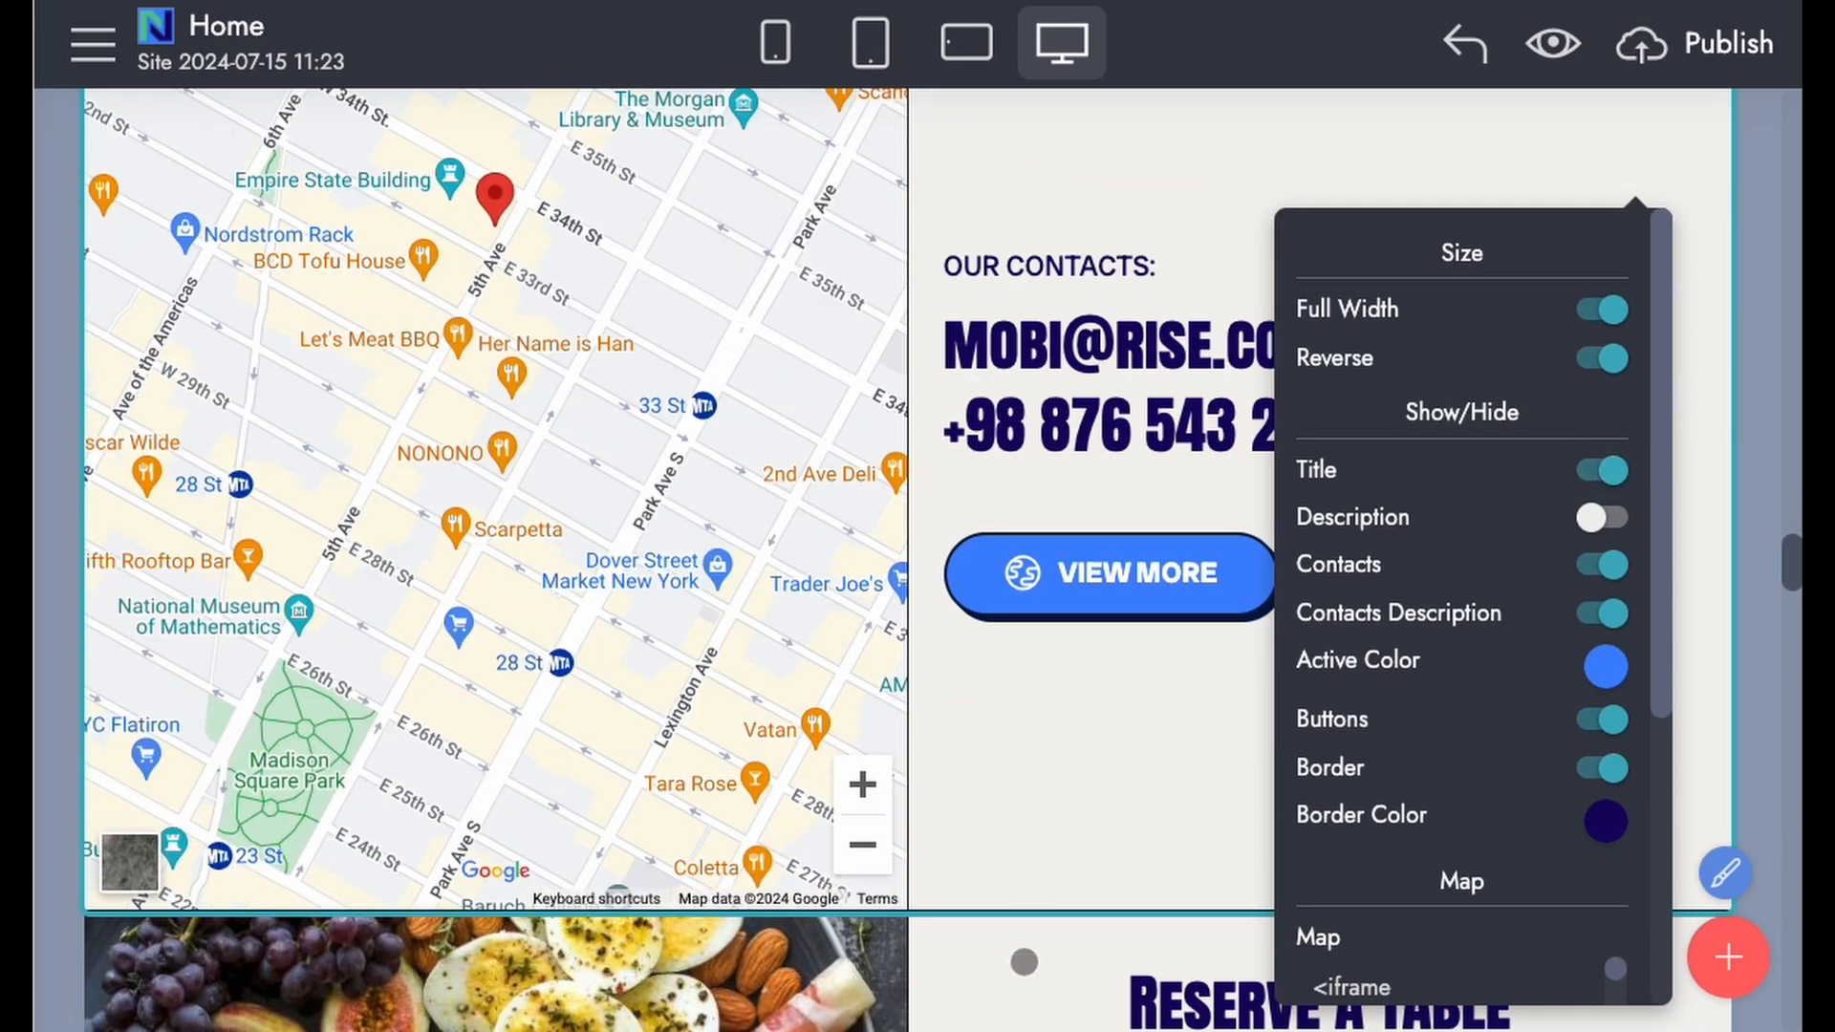
Step: Open the Reserve a table form block's parameters and toggle one of its display options
scroll(1097, 668, "down", 10)
scroll(1278, 435, "up", 3)
left_click(1093, 341)
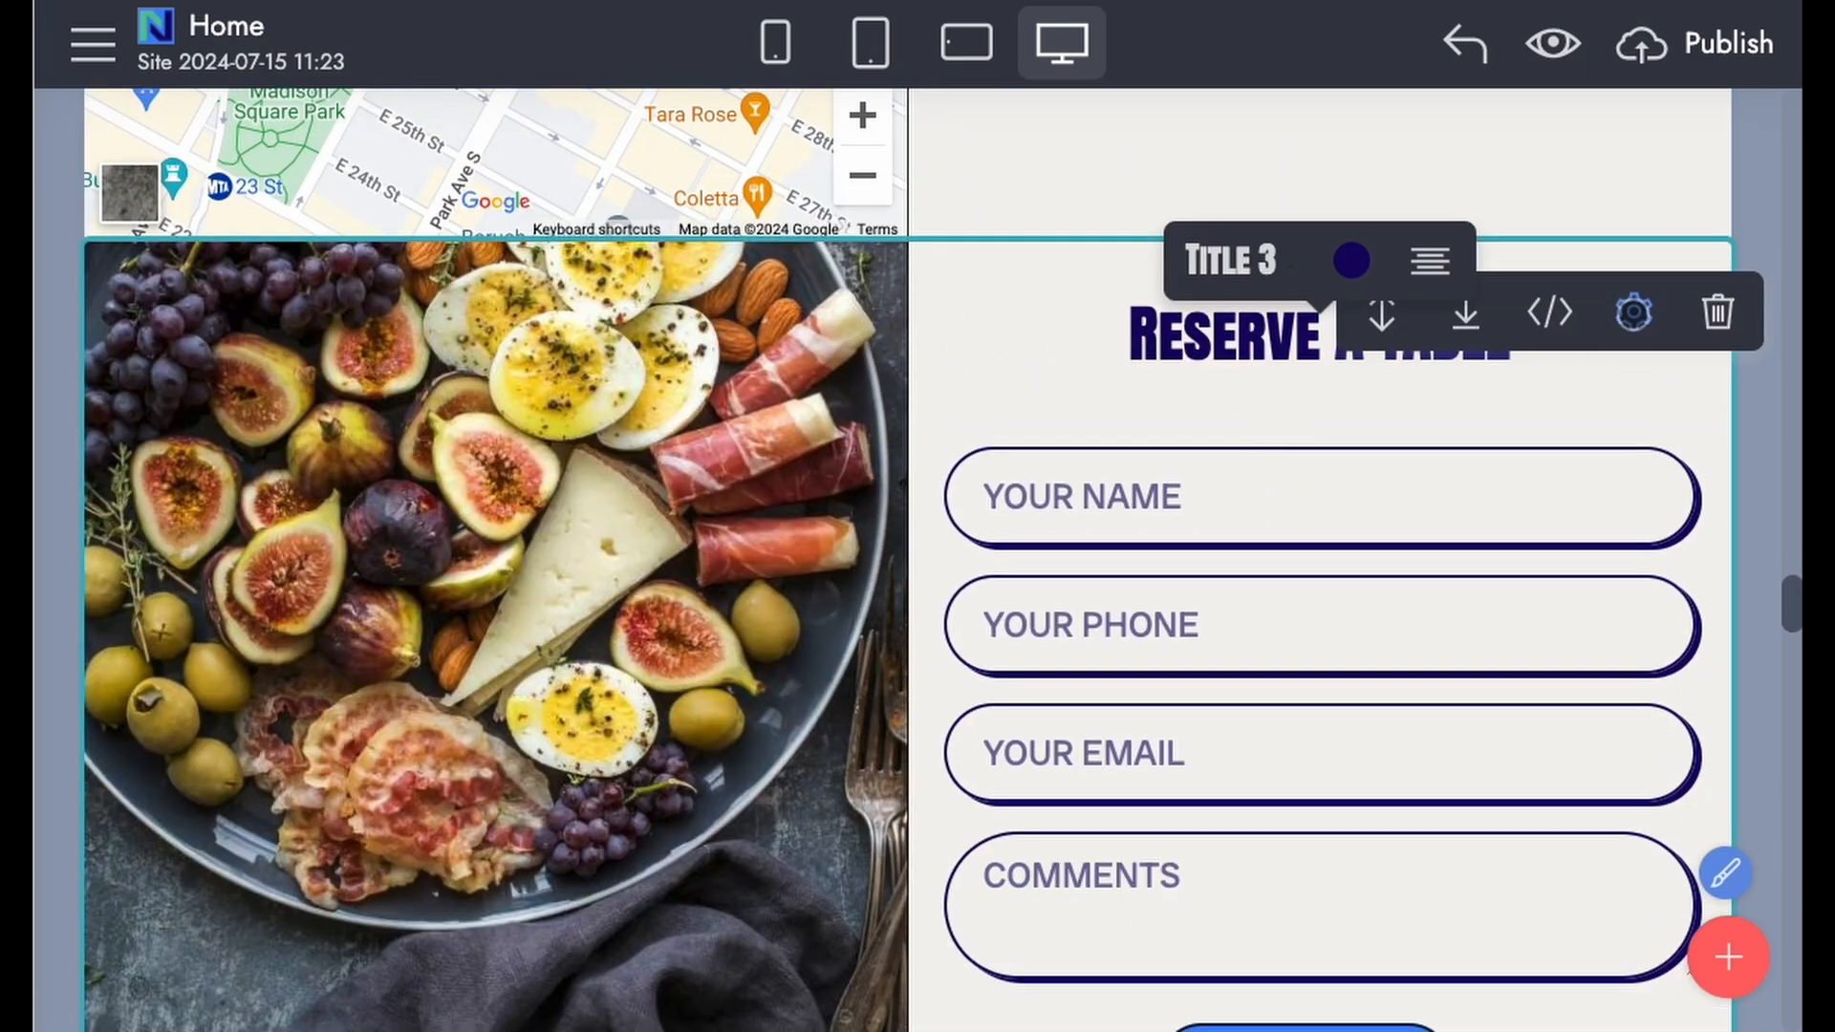
left_click(1634, 312)
left_click(1611, 766)
left_click(1008, 283)
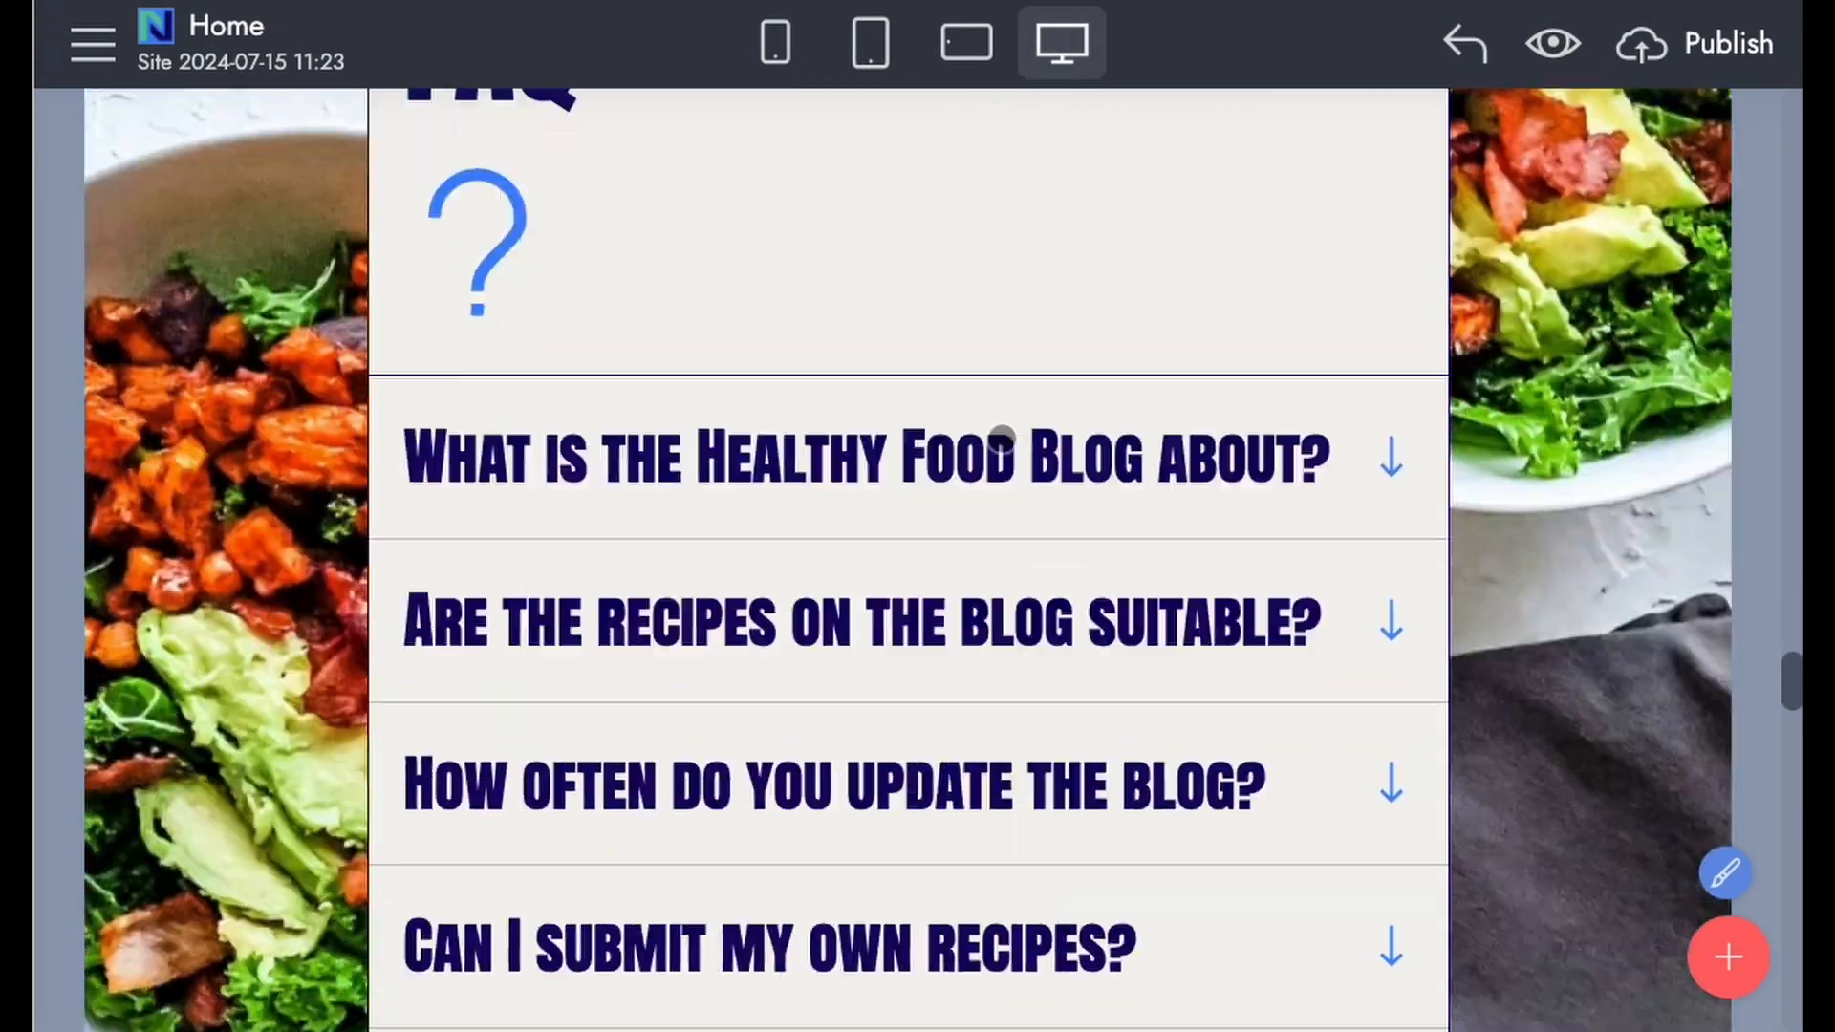
Step: Reduce the FAQ block's list amount to 3 questions
scroll(1001, 439, "up", 3)
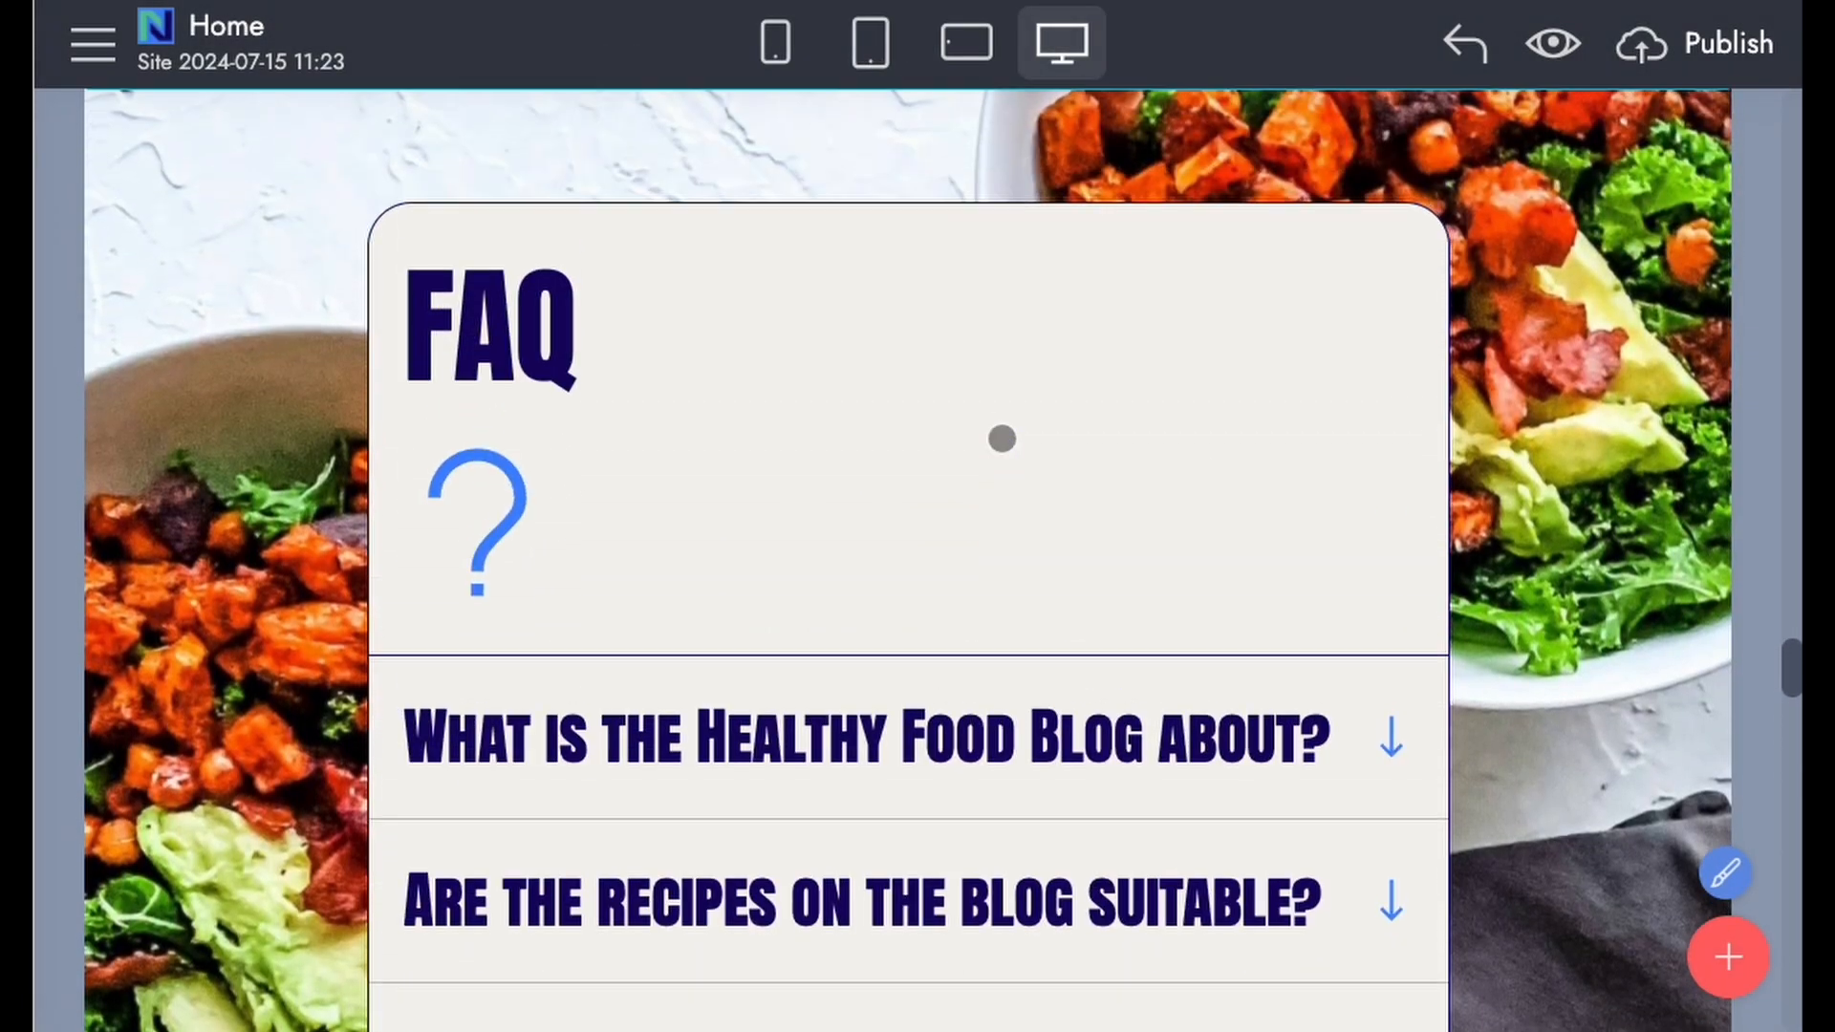
left_click(1633, 158)
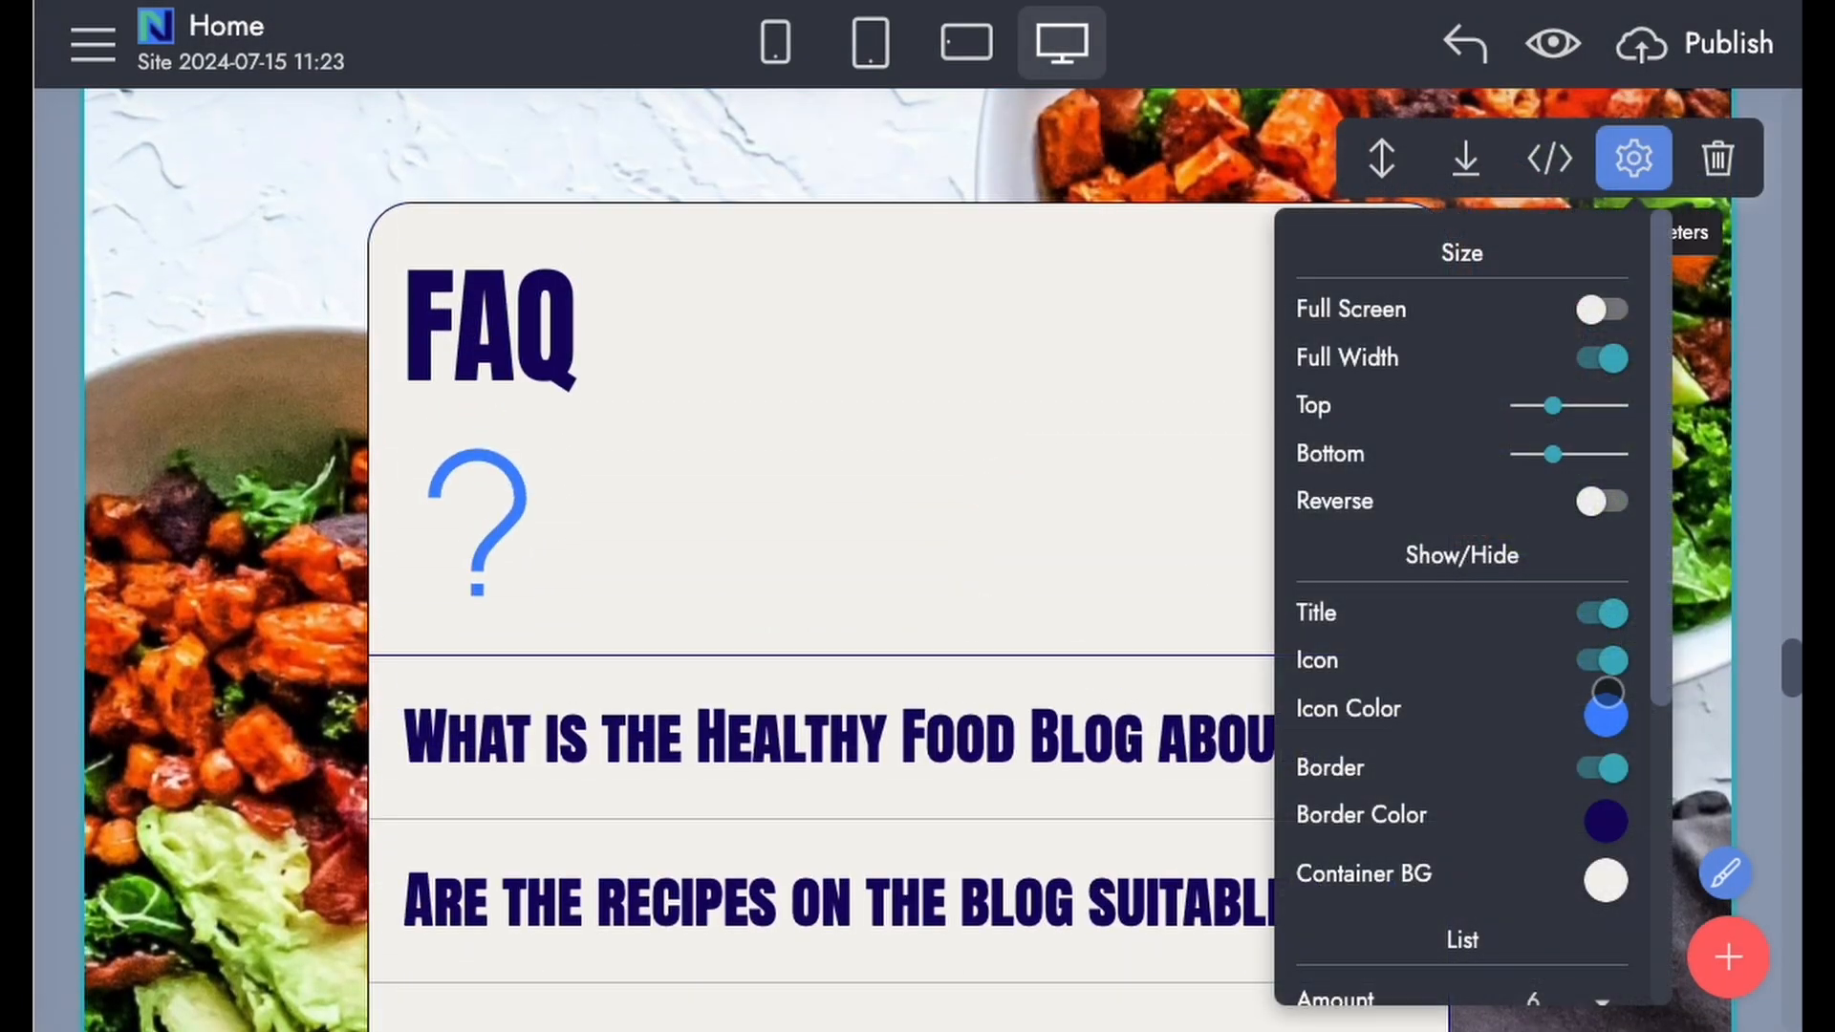
scroll(1605, 685, "down", 4)
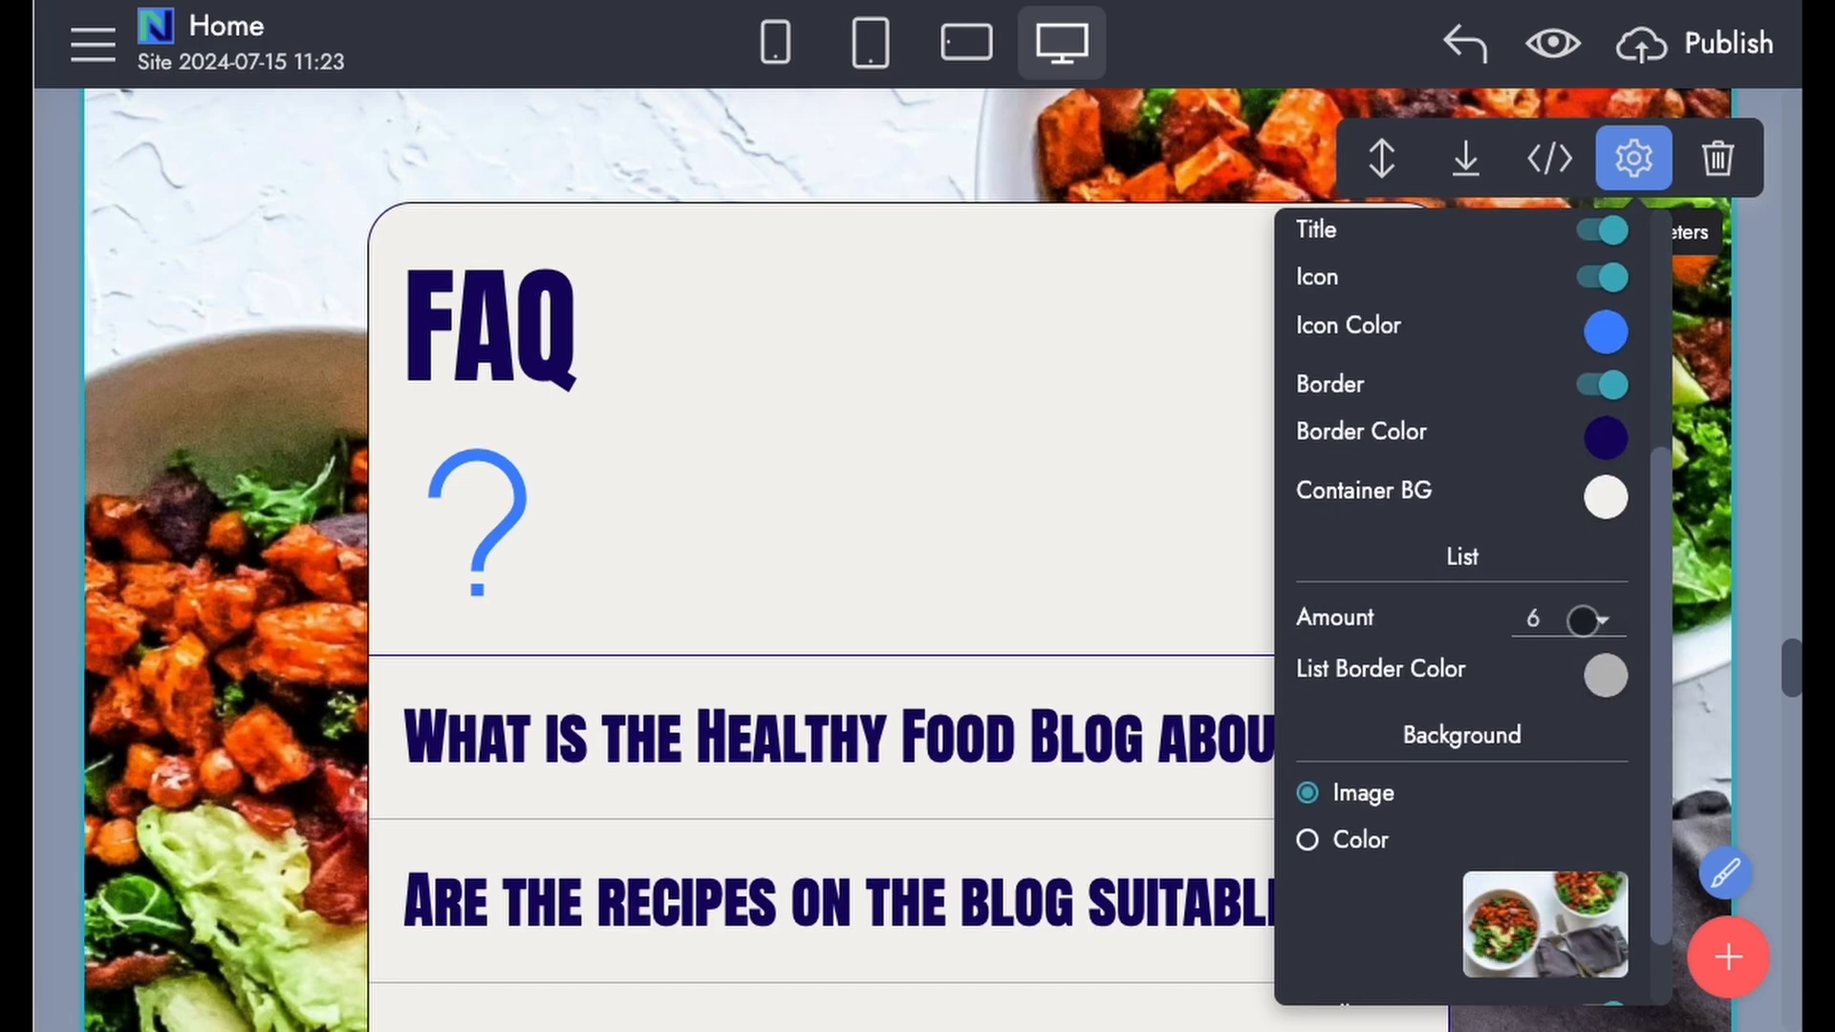
left_click(1568, 618)
left_click(1559, 776)
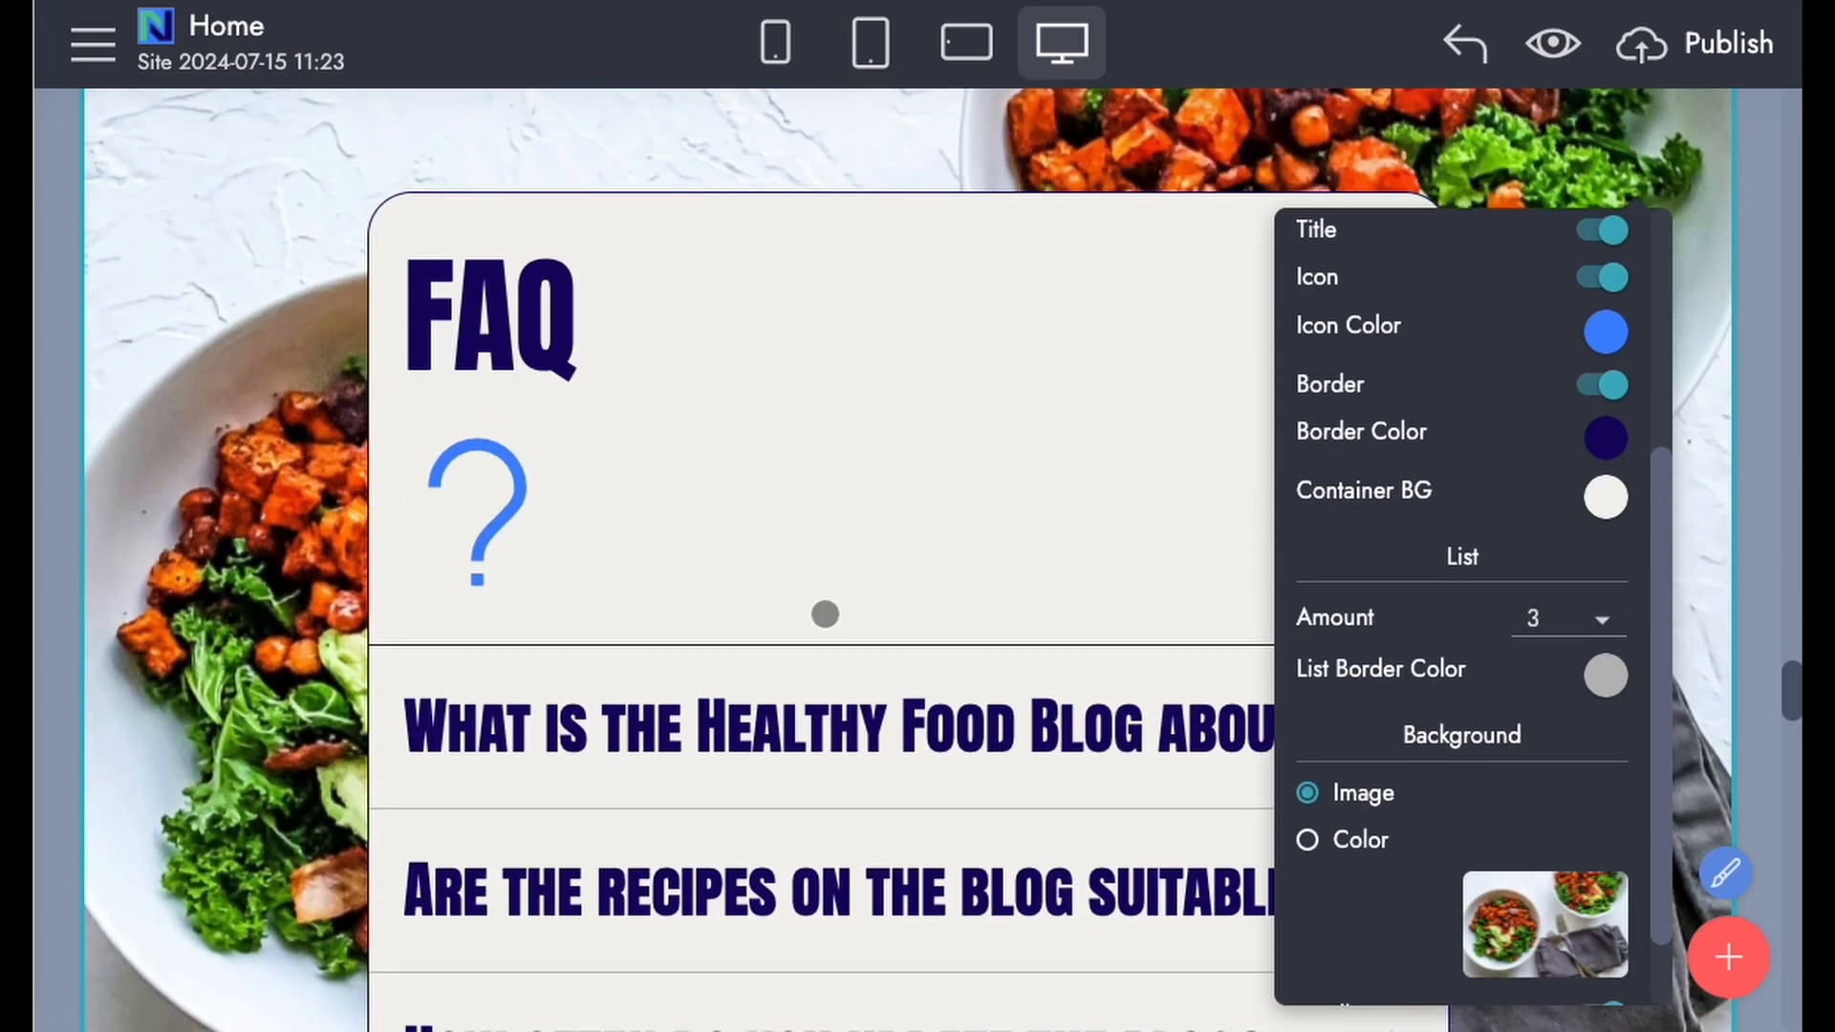
left_click(701, 311)
Step: Left-align the title and dish list in the Most popular dishes block
scroll(889, 676, "down", 8)
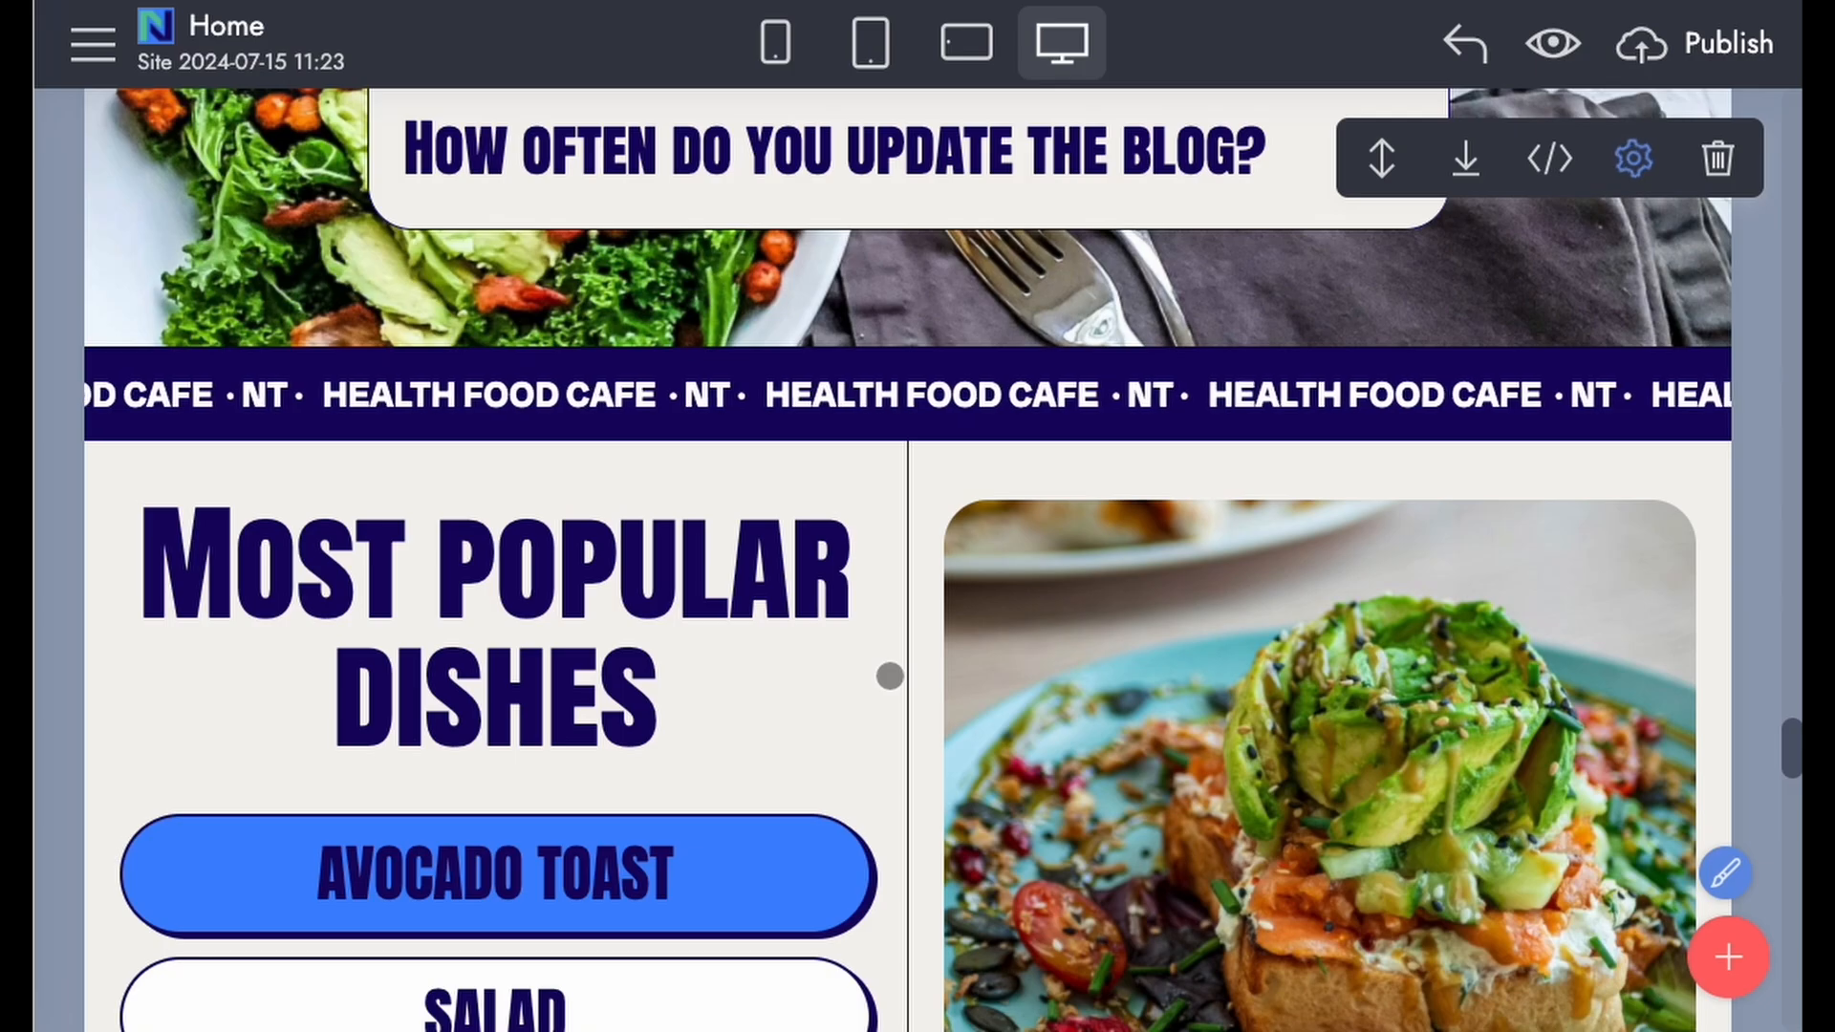
left_click(611, 571)
left_click(629, 457)
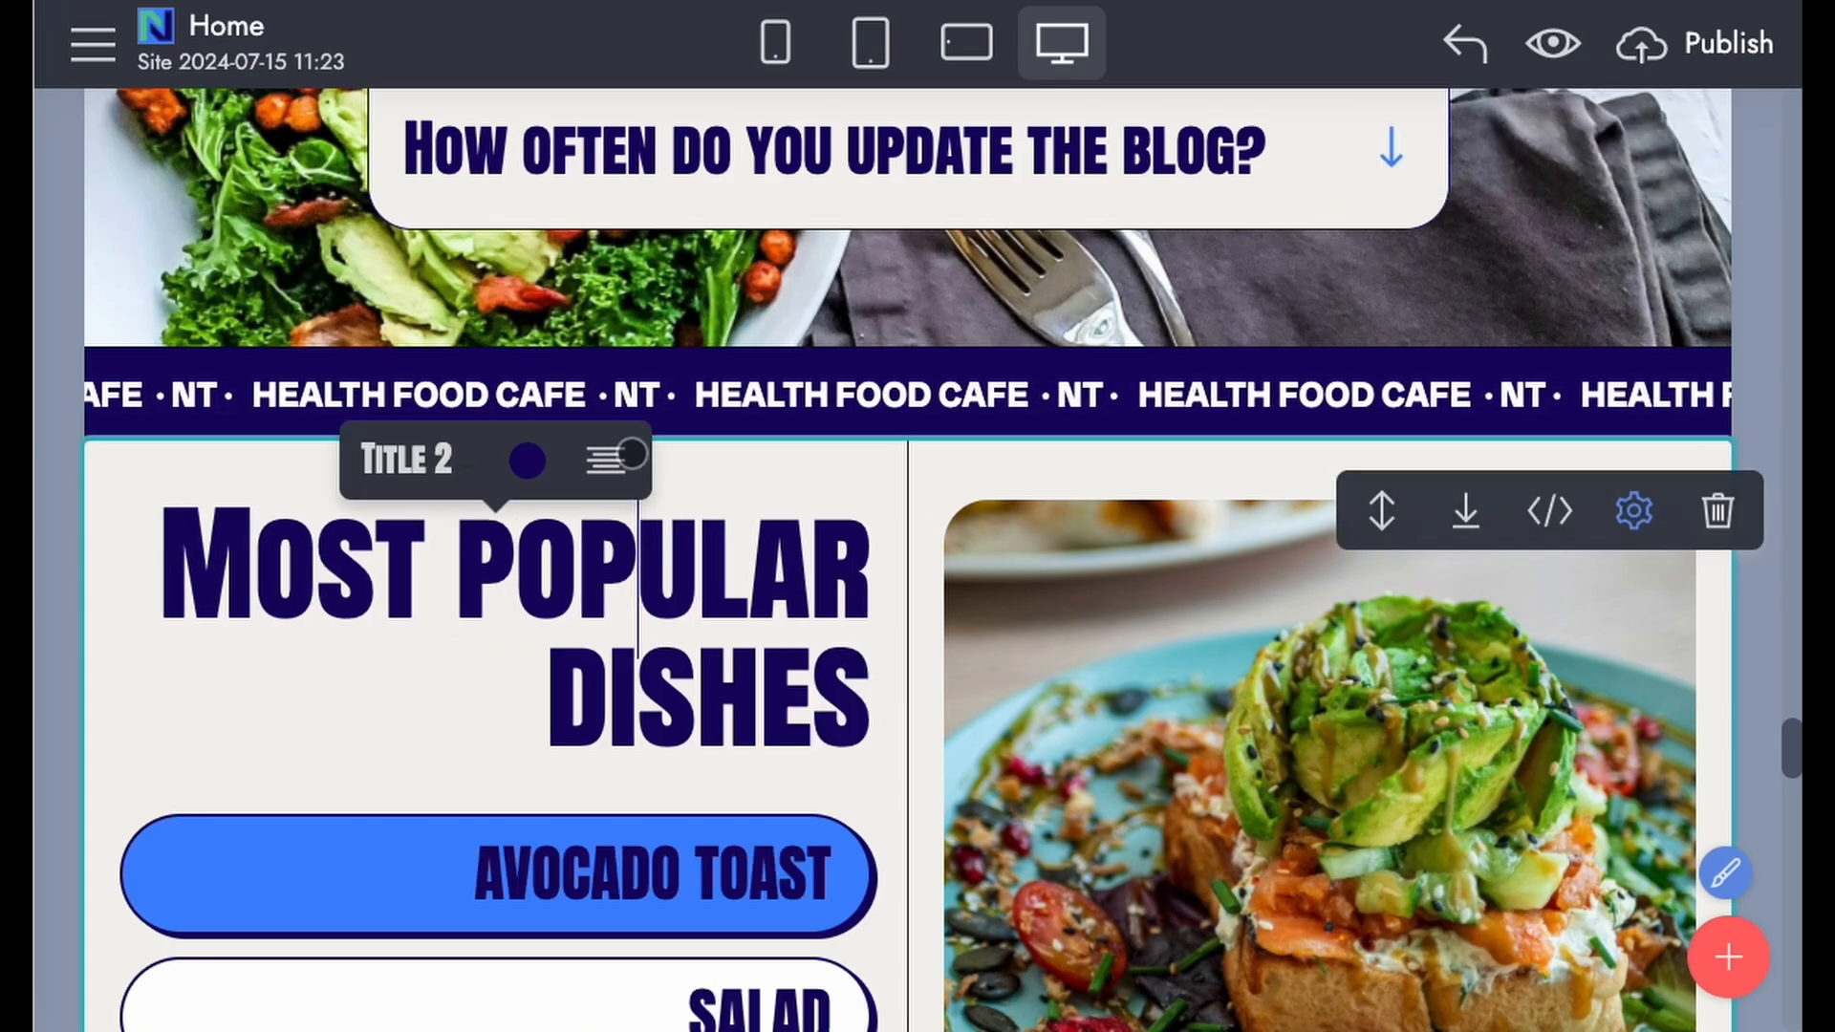
left_click(629, 457)
scroll(670, 578, "down", 1)
scroll(670, 577, "down", 4)
Step: Set the background color of the Health Food Cafe running-text block above Most popular dishes to orange
scroll(670, 577, "up", 7)
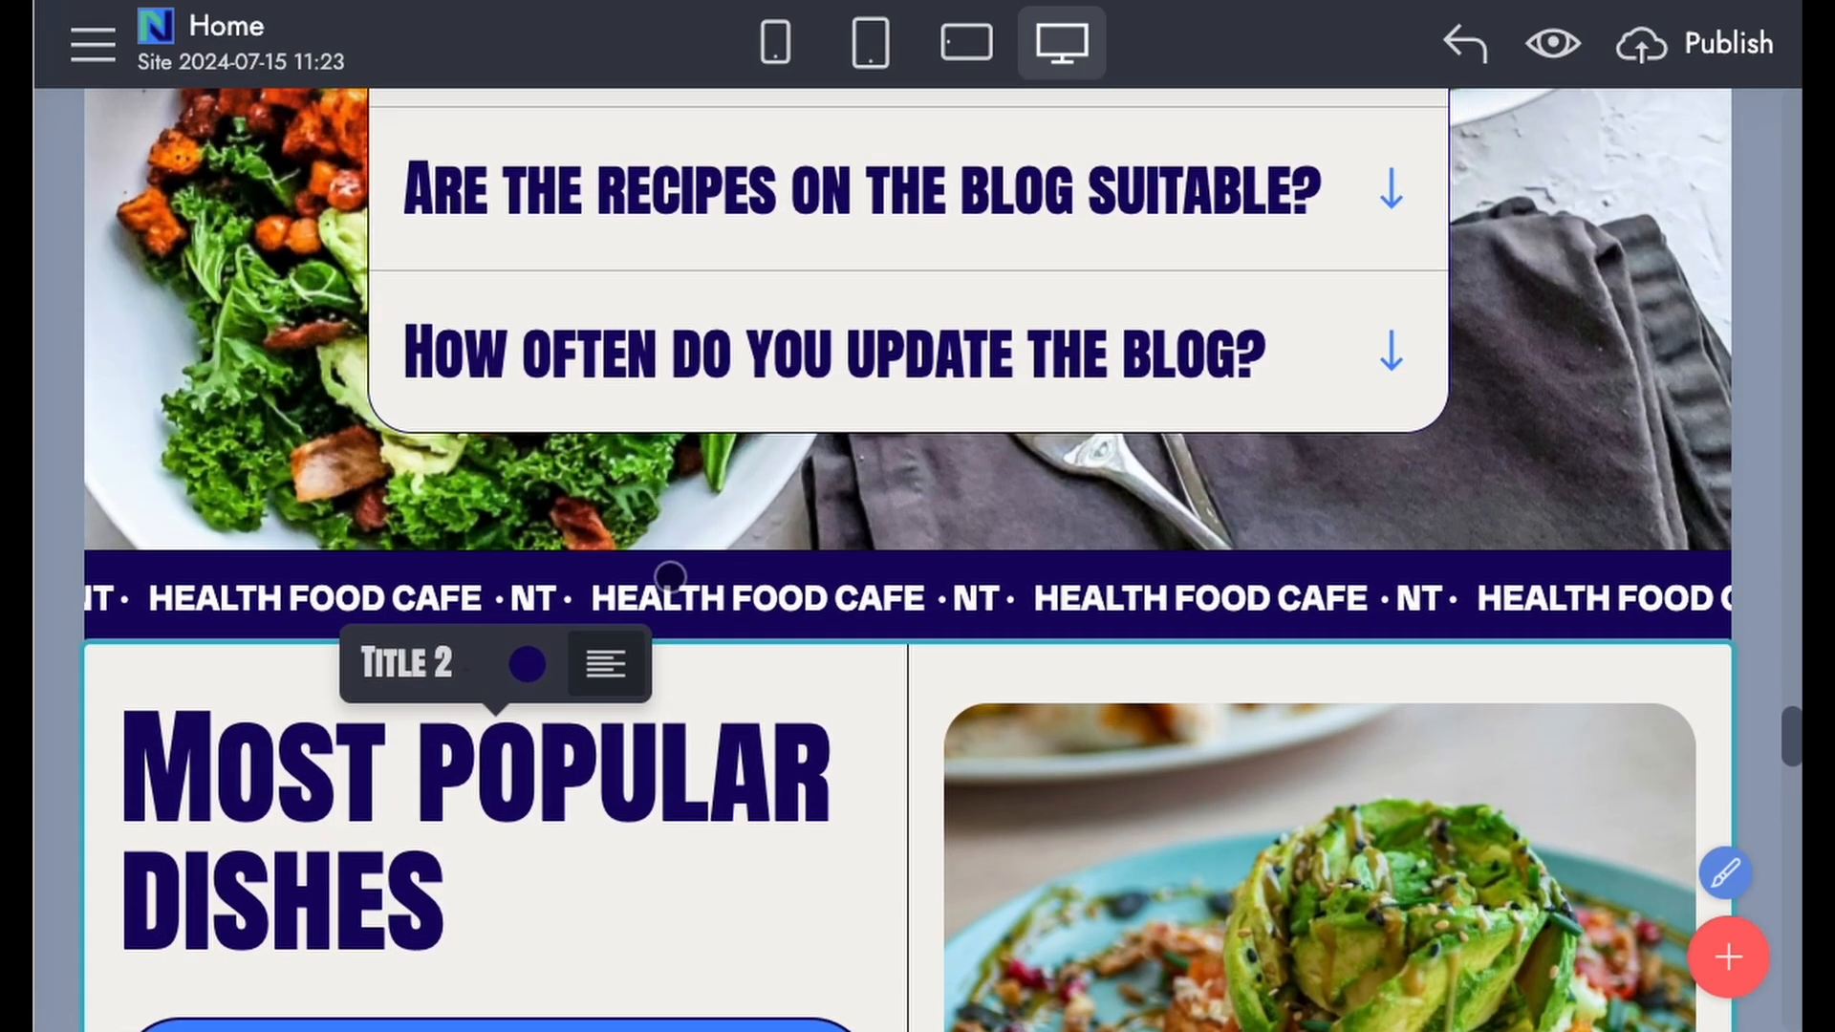
left_click(670, 578)
left_click(1633, 623)
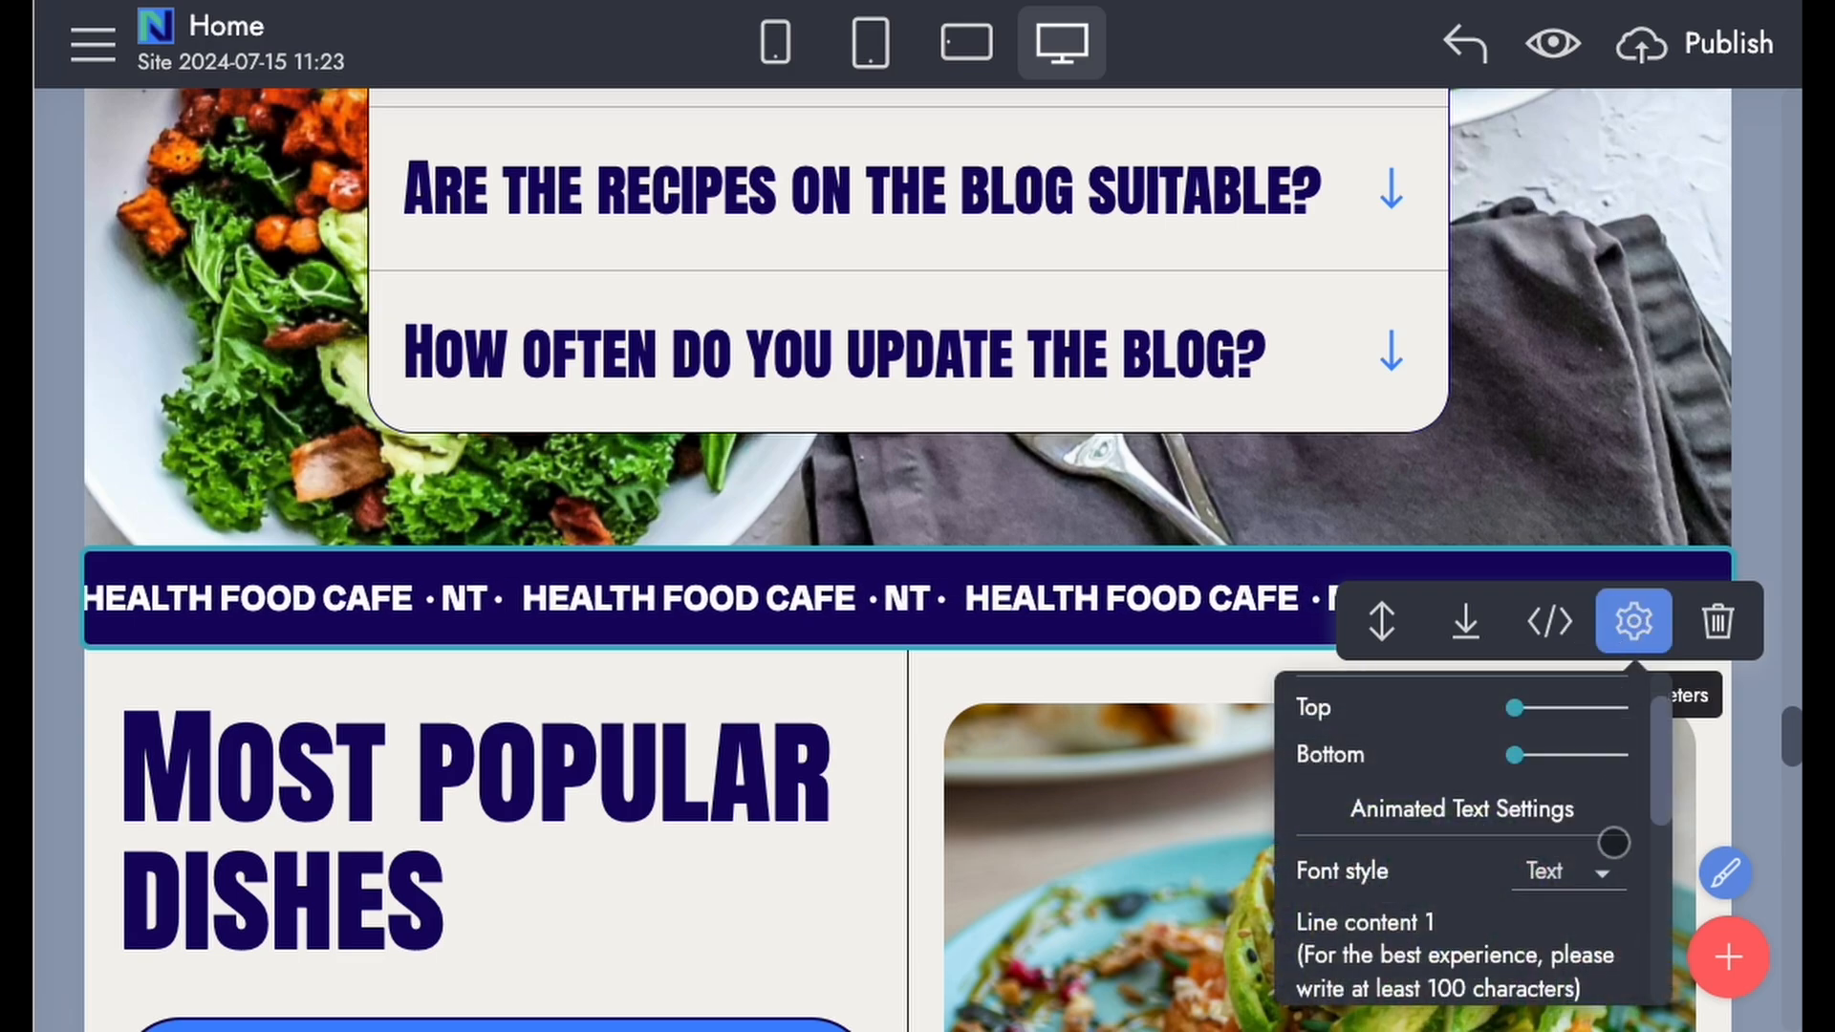
scroll(1606, 861, "down", 5)
left_click(1606, 964)
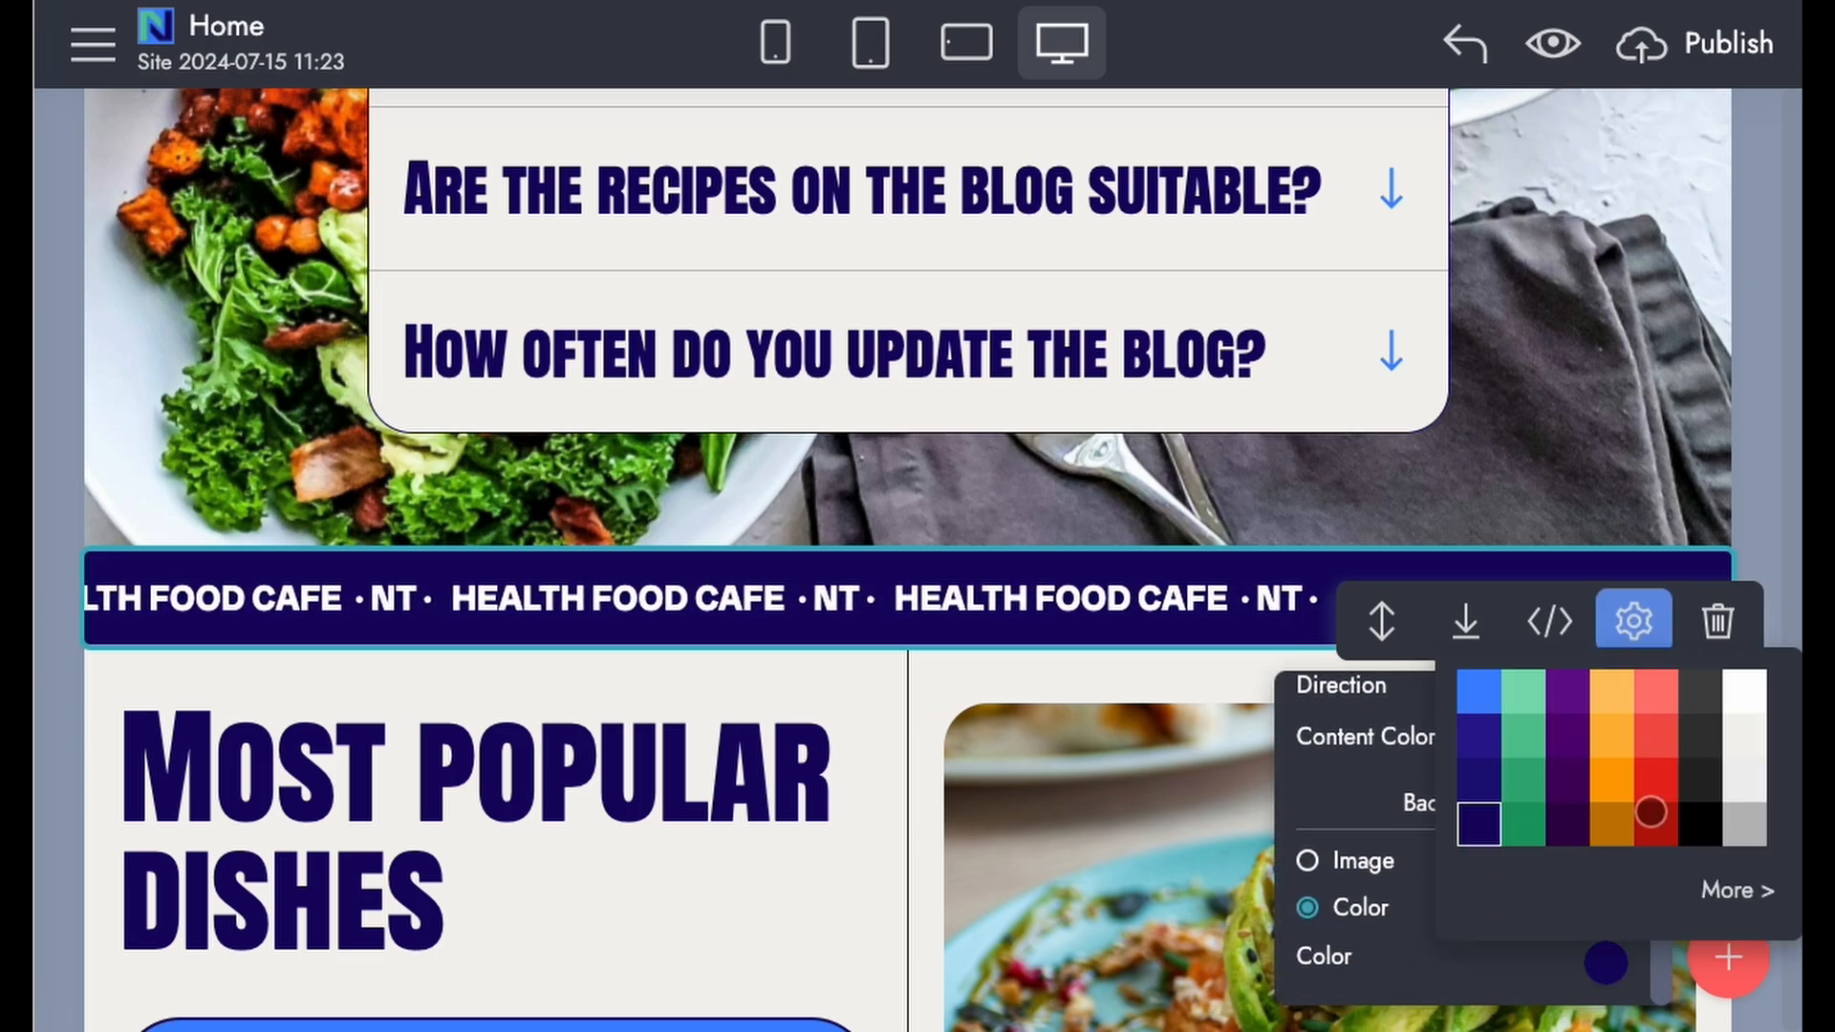
left_click(1646, 783)
left_click(1618, 776)
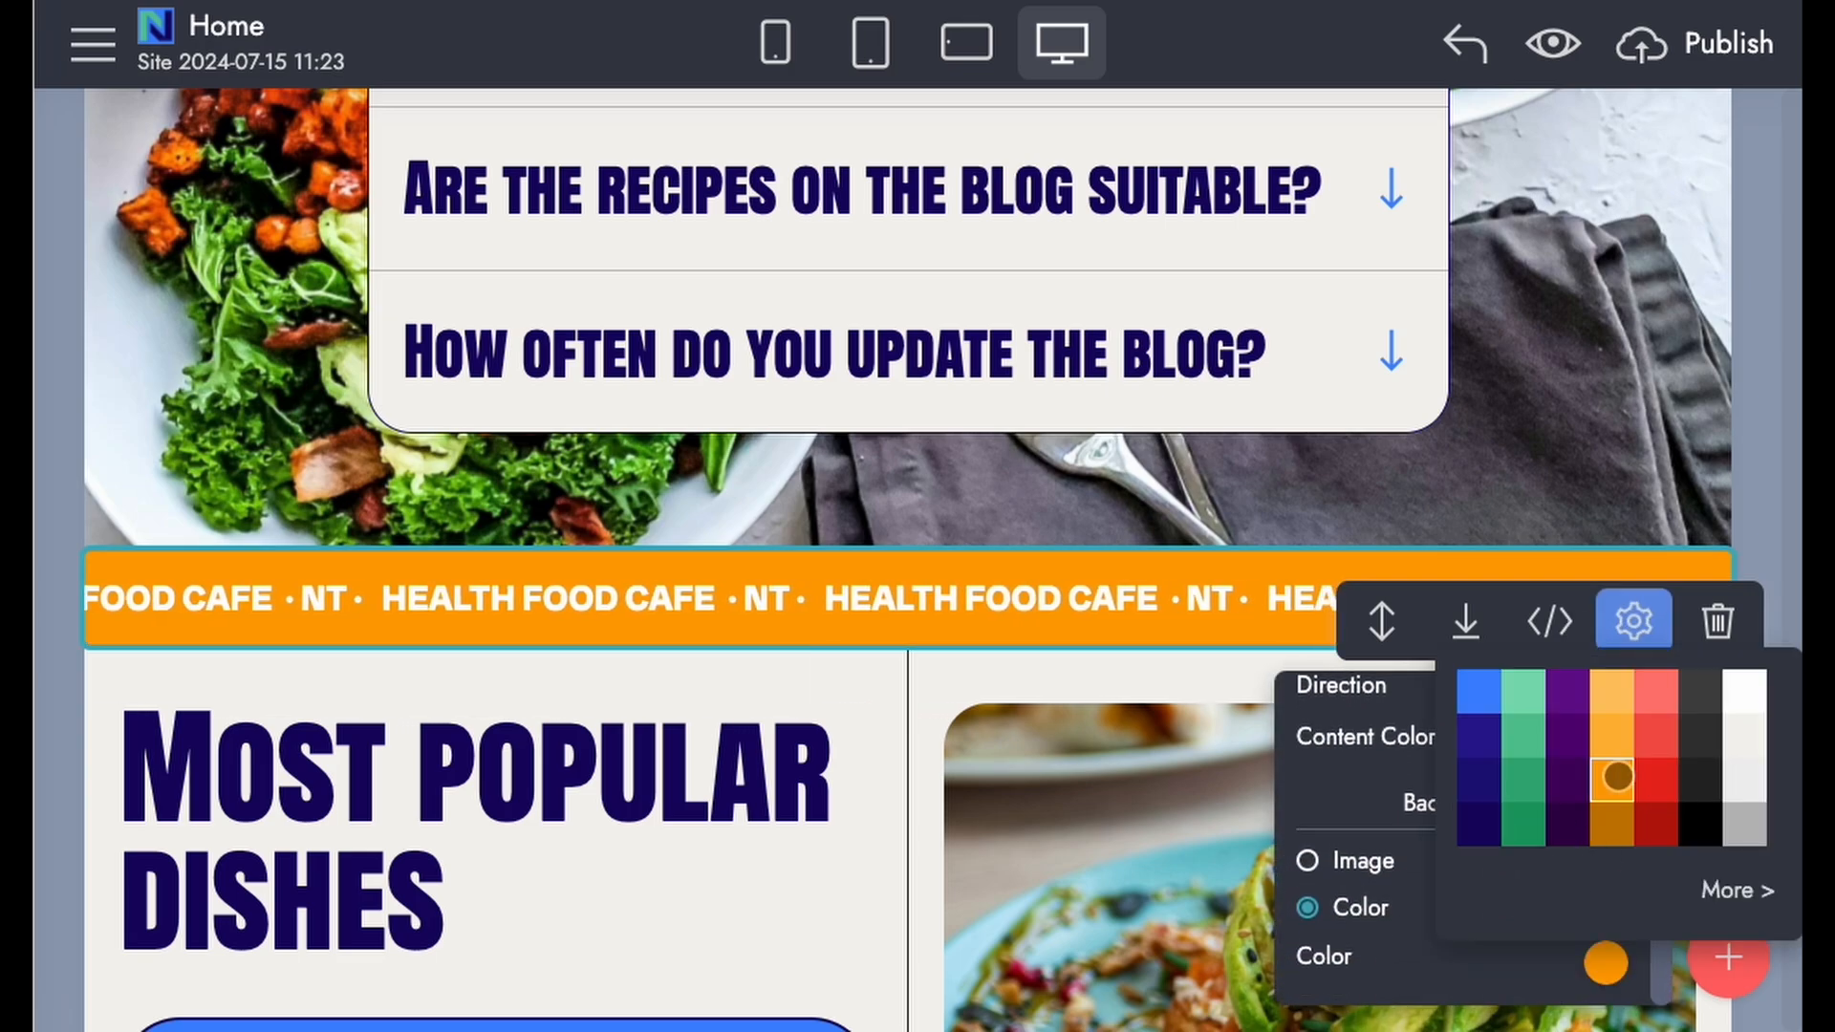
Step: Center-align the quote text and the author line on the testimonial slider cards
scroll(742, 643, "down", 10)
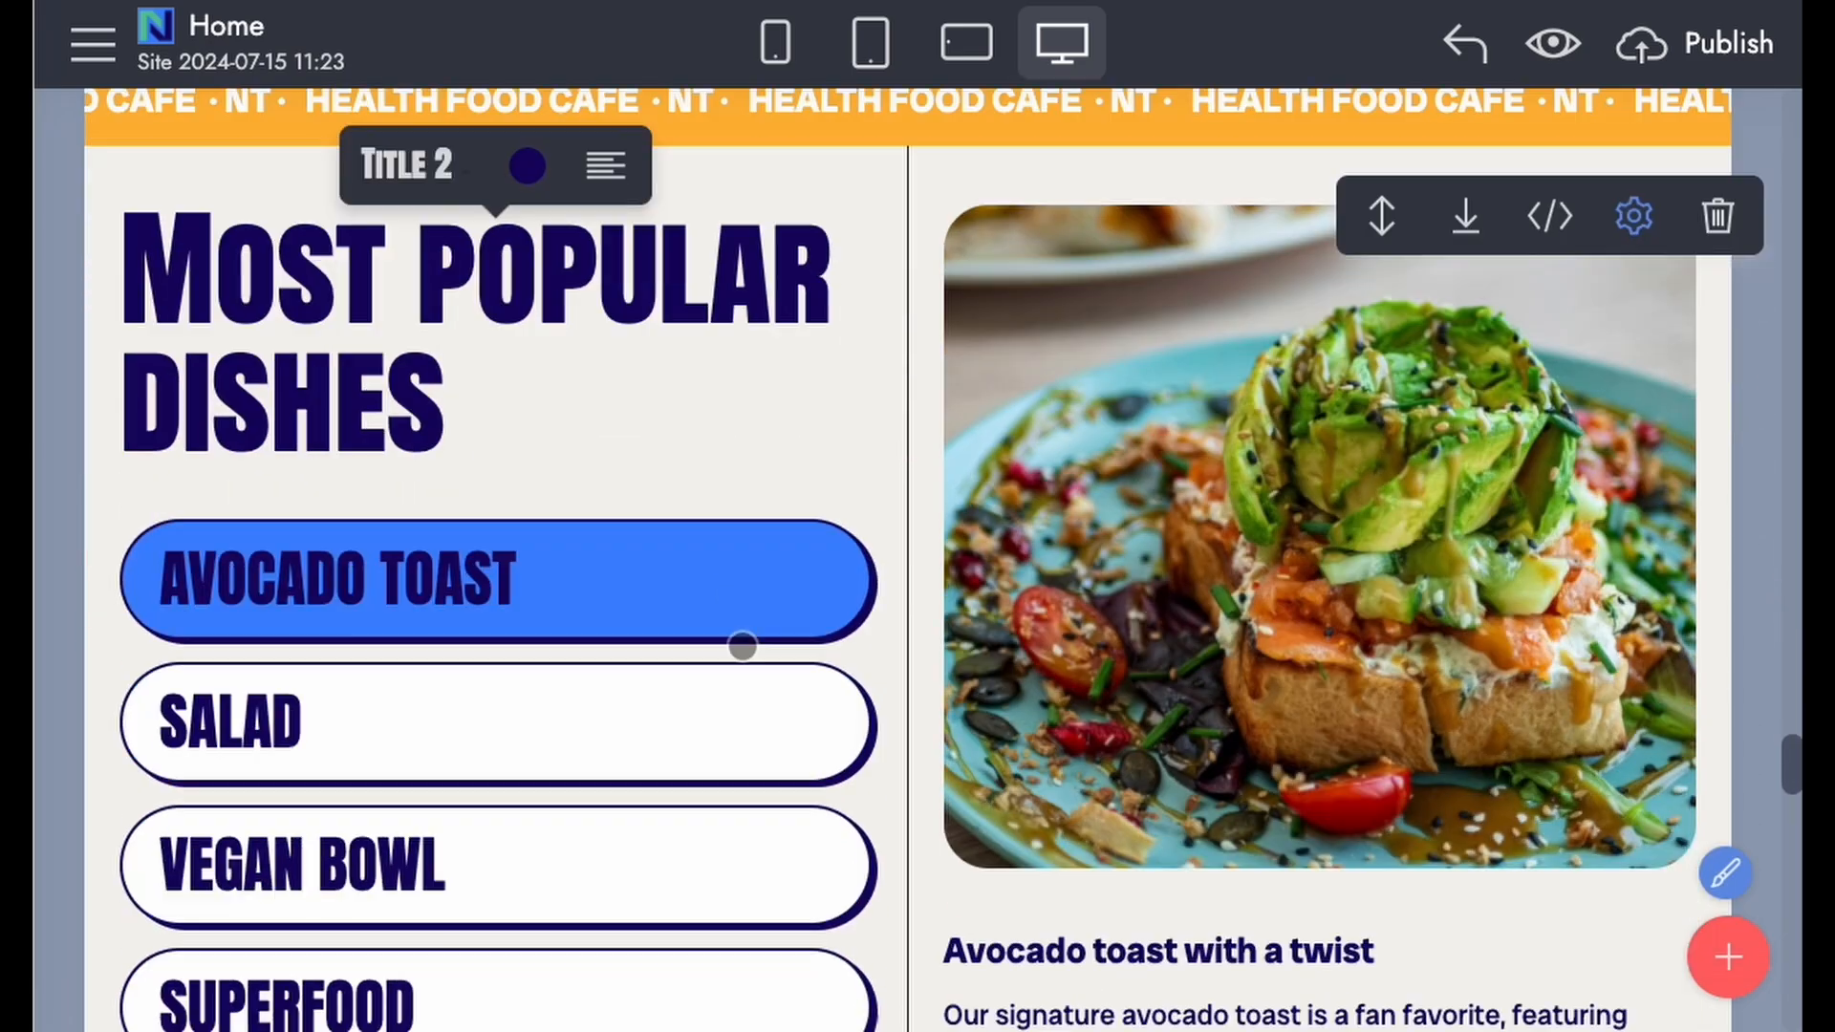
scroll(742, 647, "down", 6)
scroll(1311, 418, "up", 1)
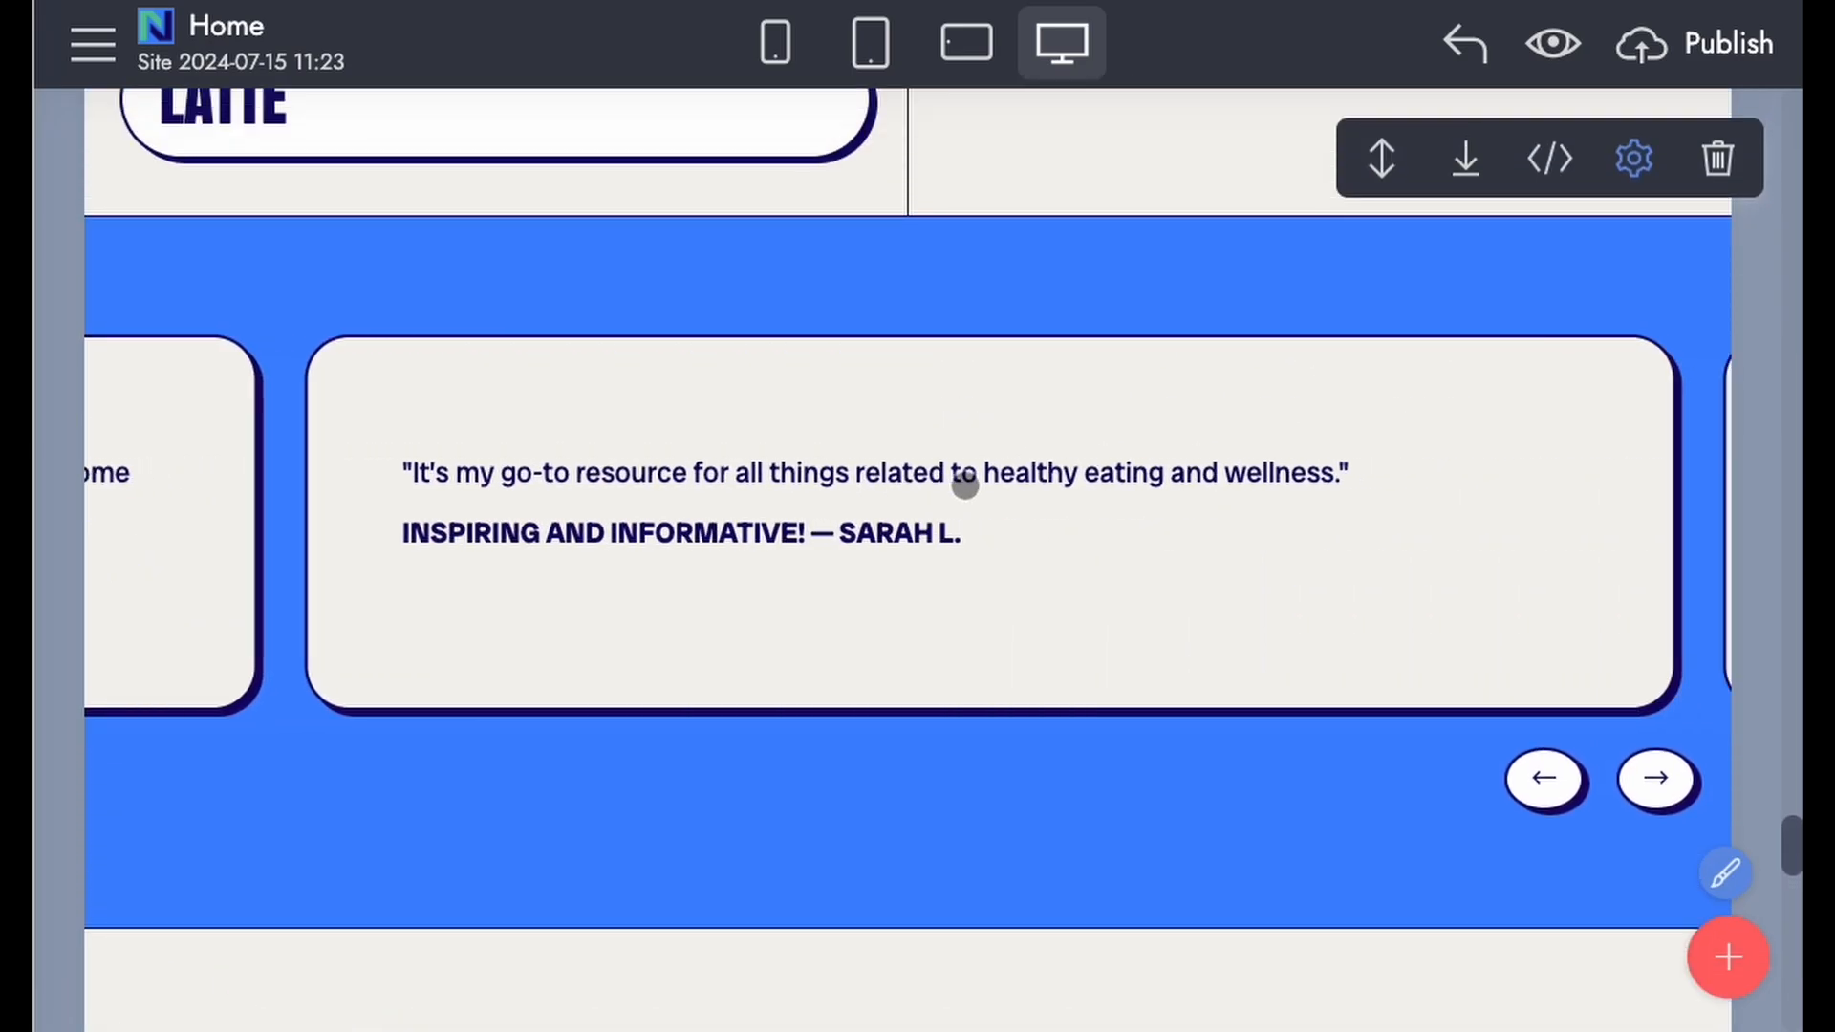
left_click(963, 475)
left_click(775, 529)
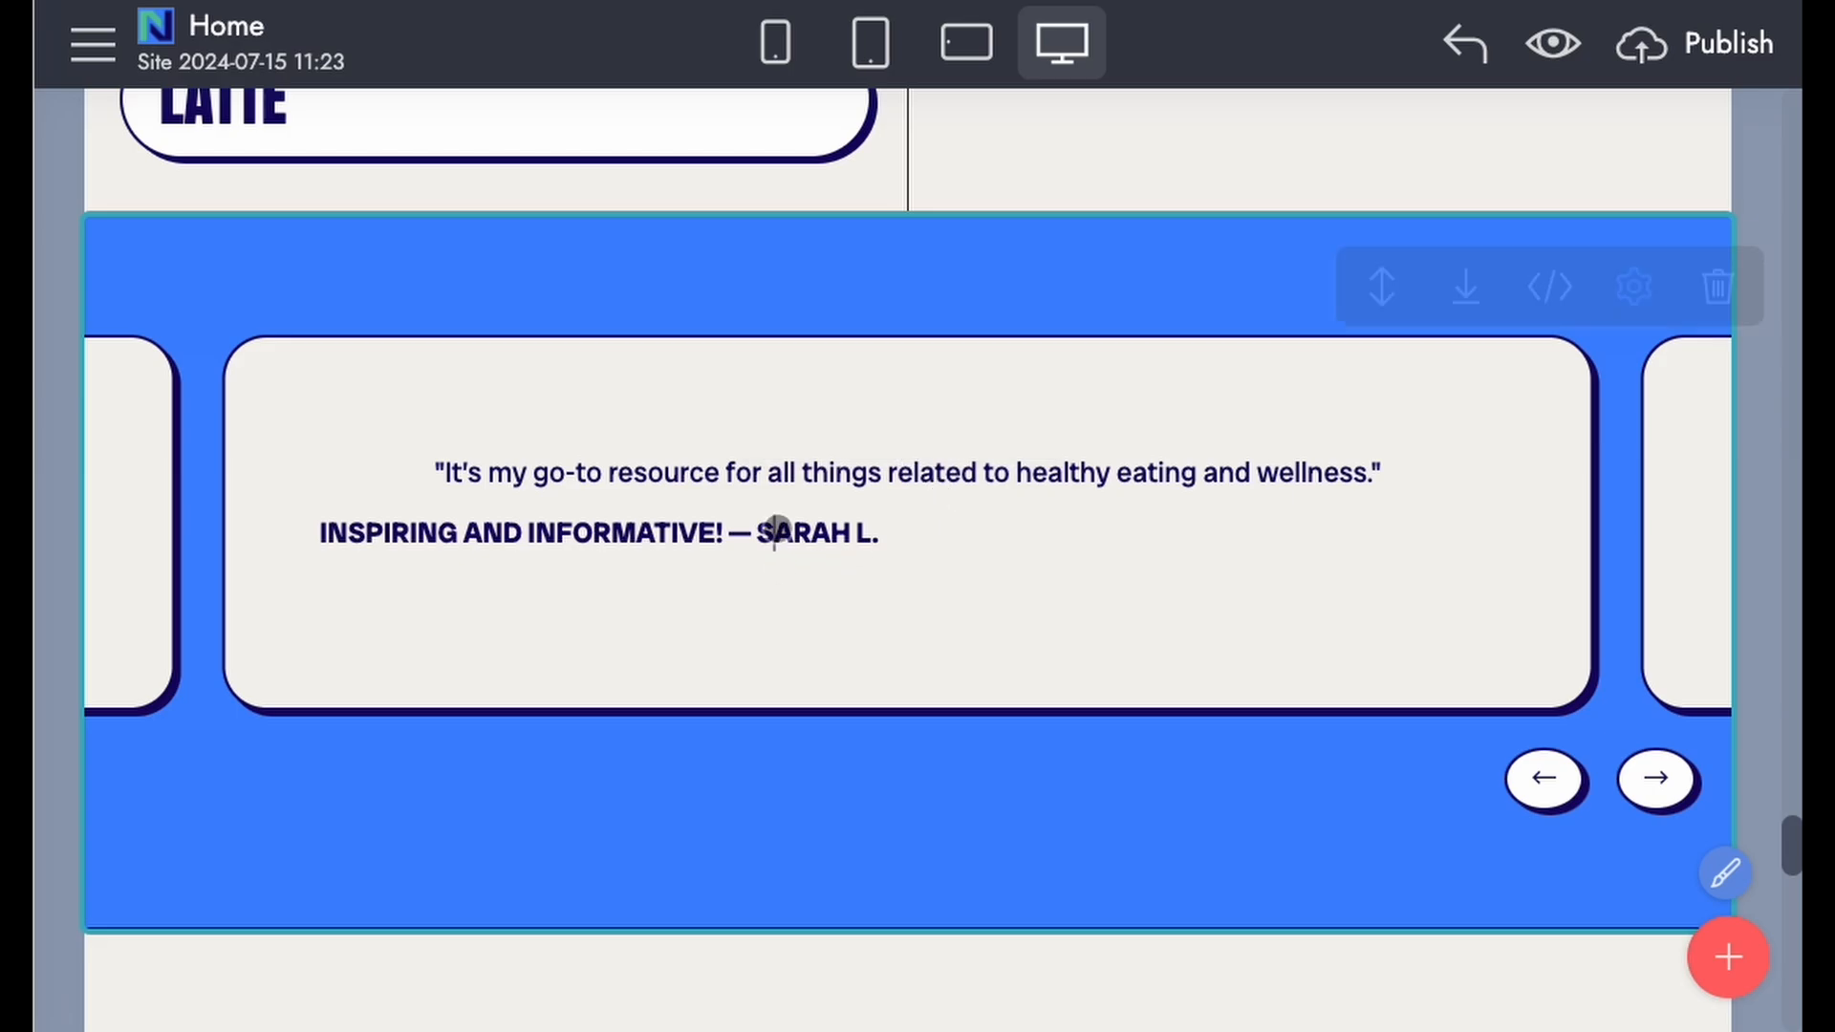
left_click(712, 472)
Step: Set the testimonial slider's card background to blue and the block's background color to green
left_click(1633, 285)
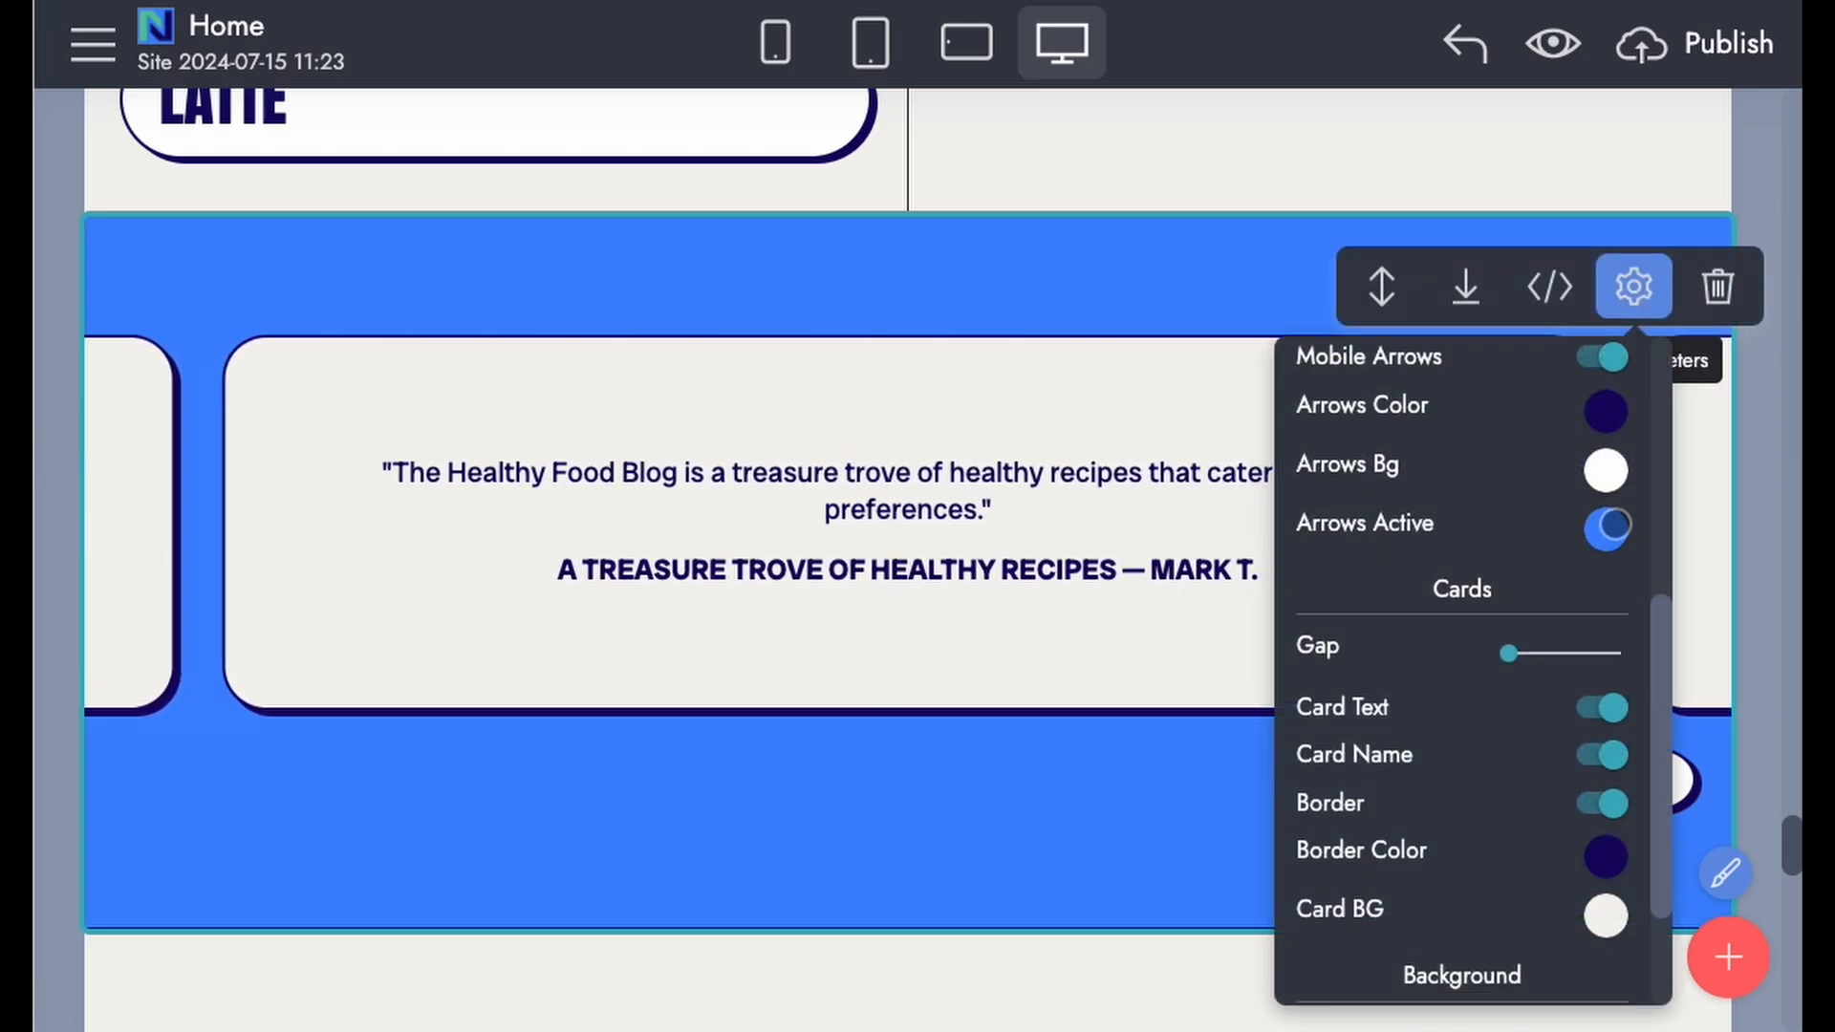
scroll(1536, 716, "down", 2)
scroll(1536, 717, "up", 1)
left_click(1606, 801)
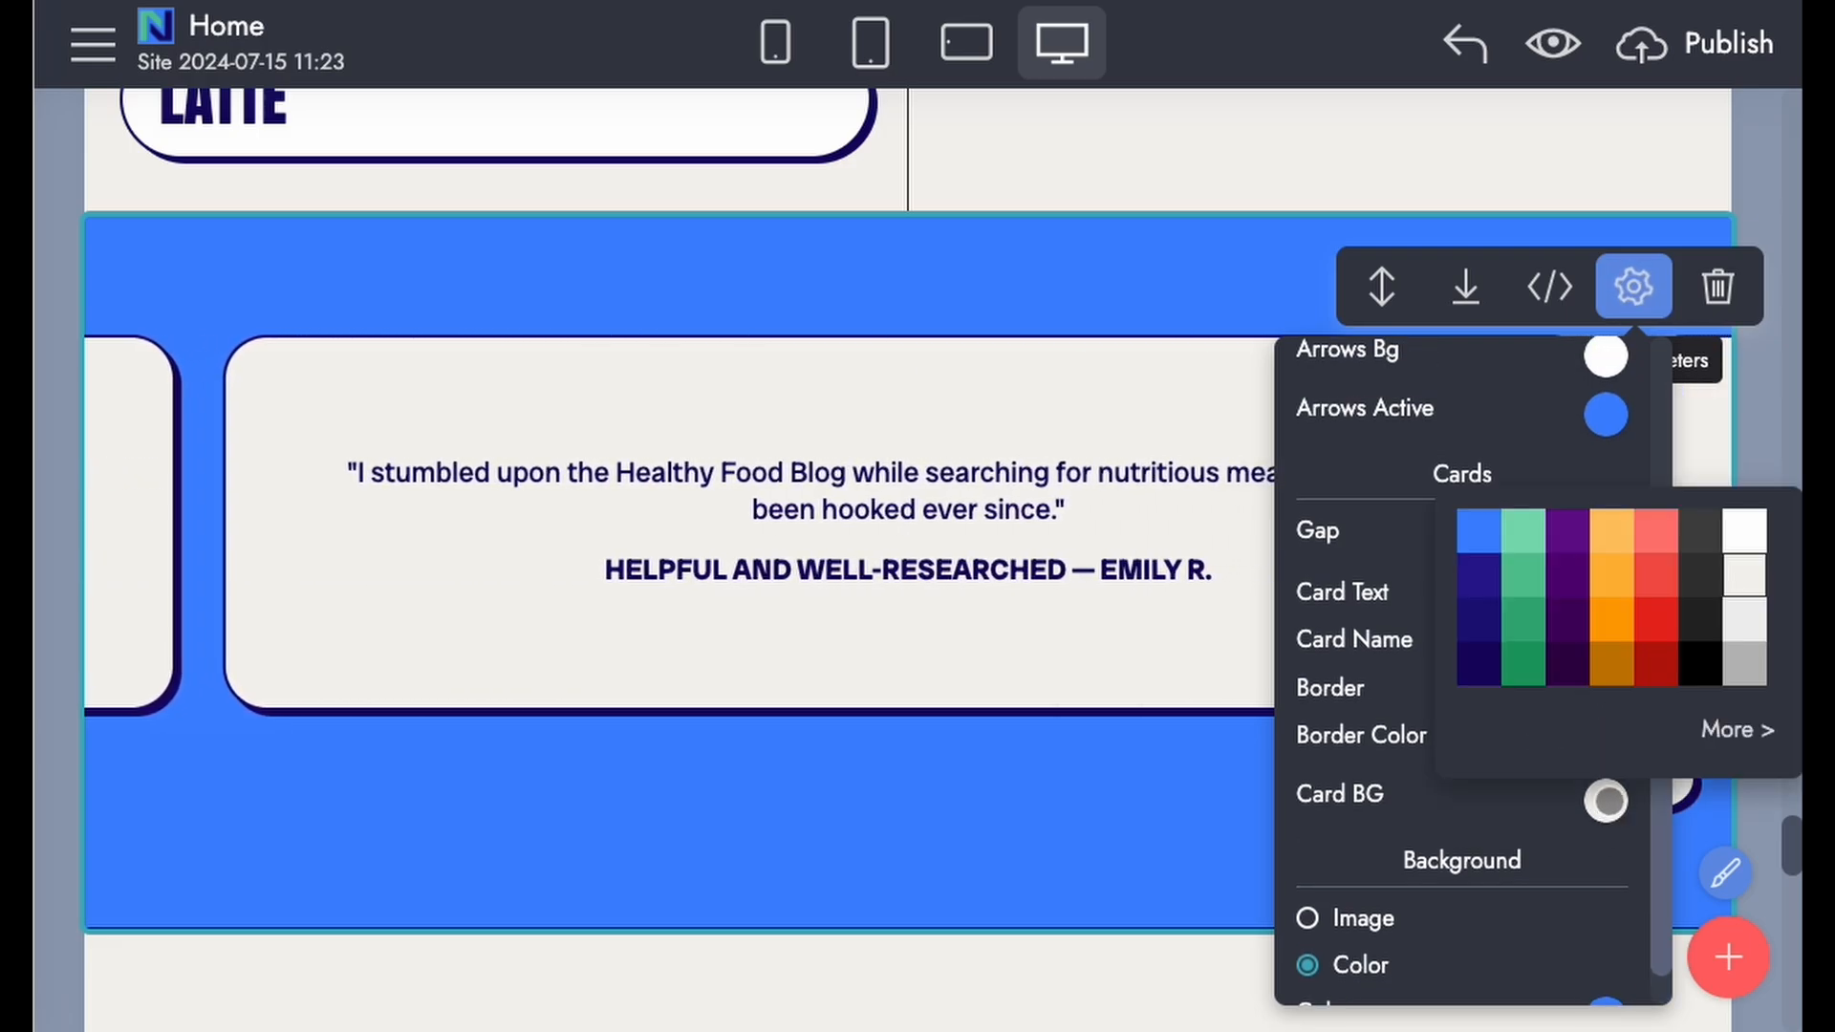
left_click(1480, 540)
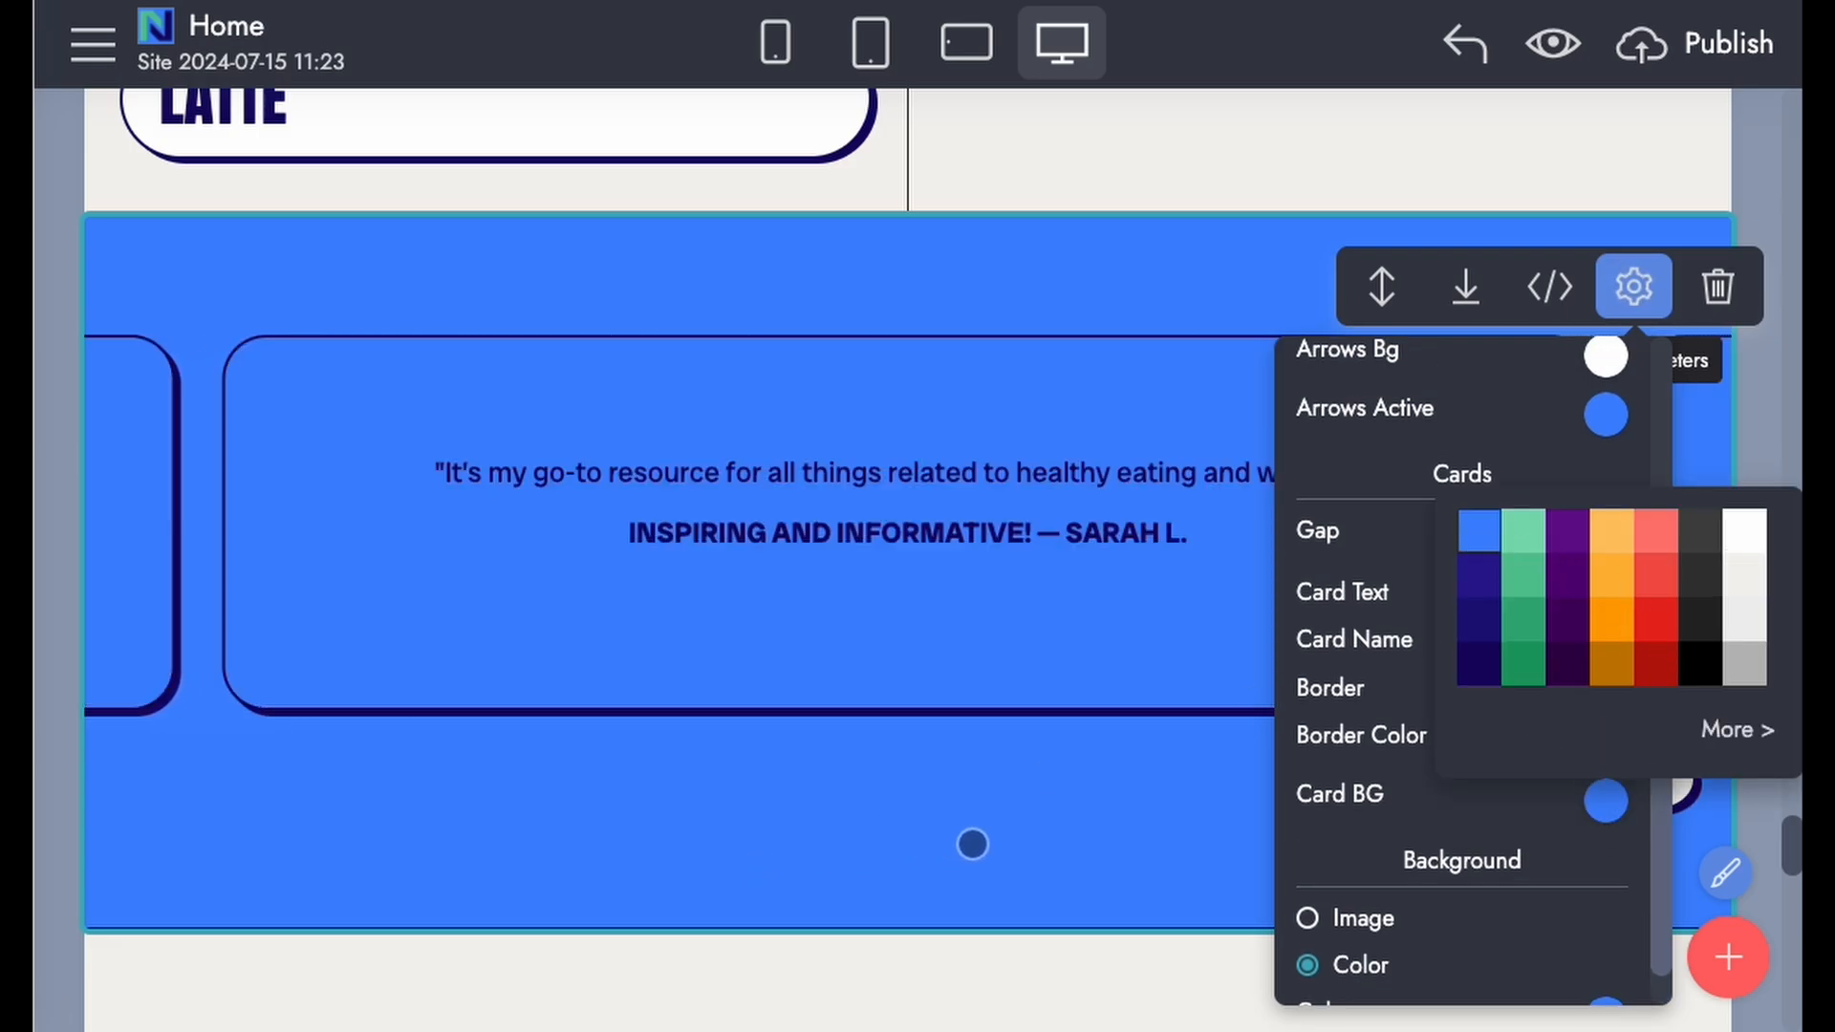
scroll(1350, 858, "down", 1)
left_click(1608, 963)
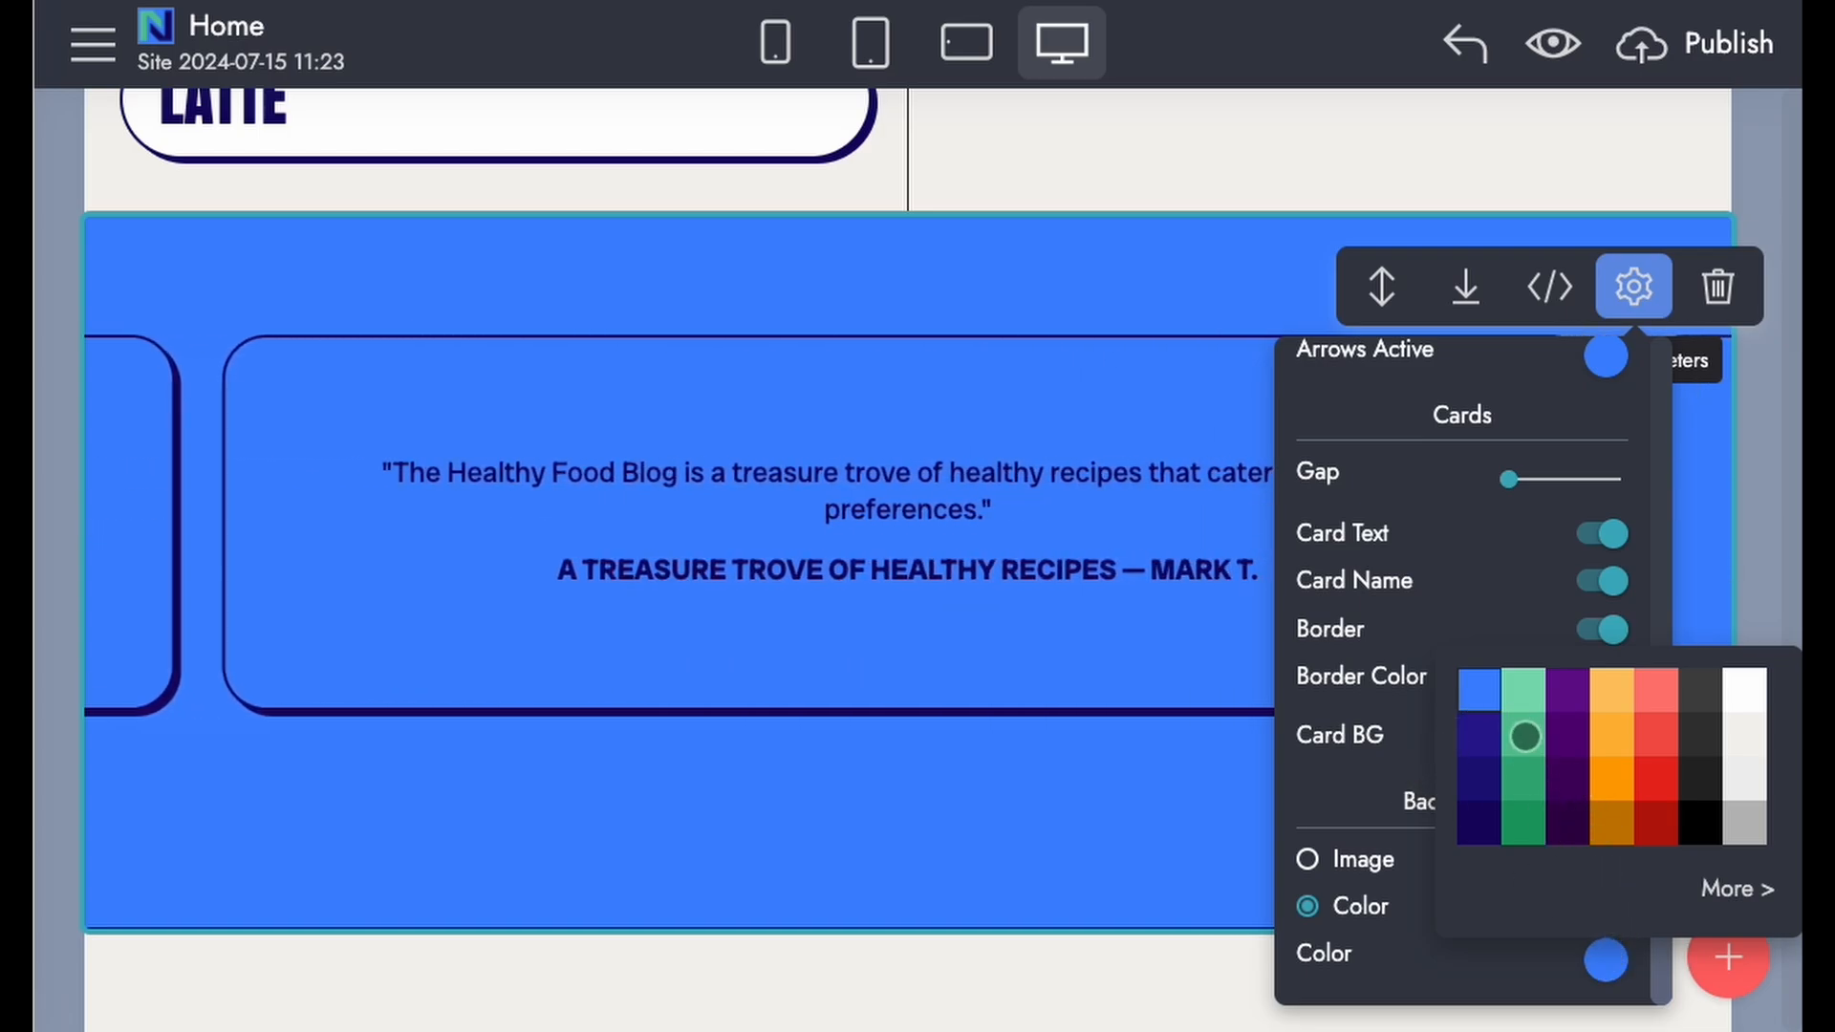
left_click(1525, 737)
Step: Remove the middle card from the Blog subscriptions block, leaving its image settings unchanged
scroll(713, 545, "down", 5)
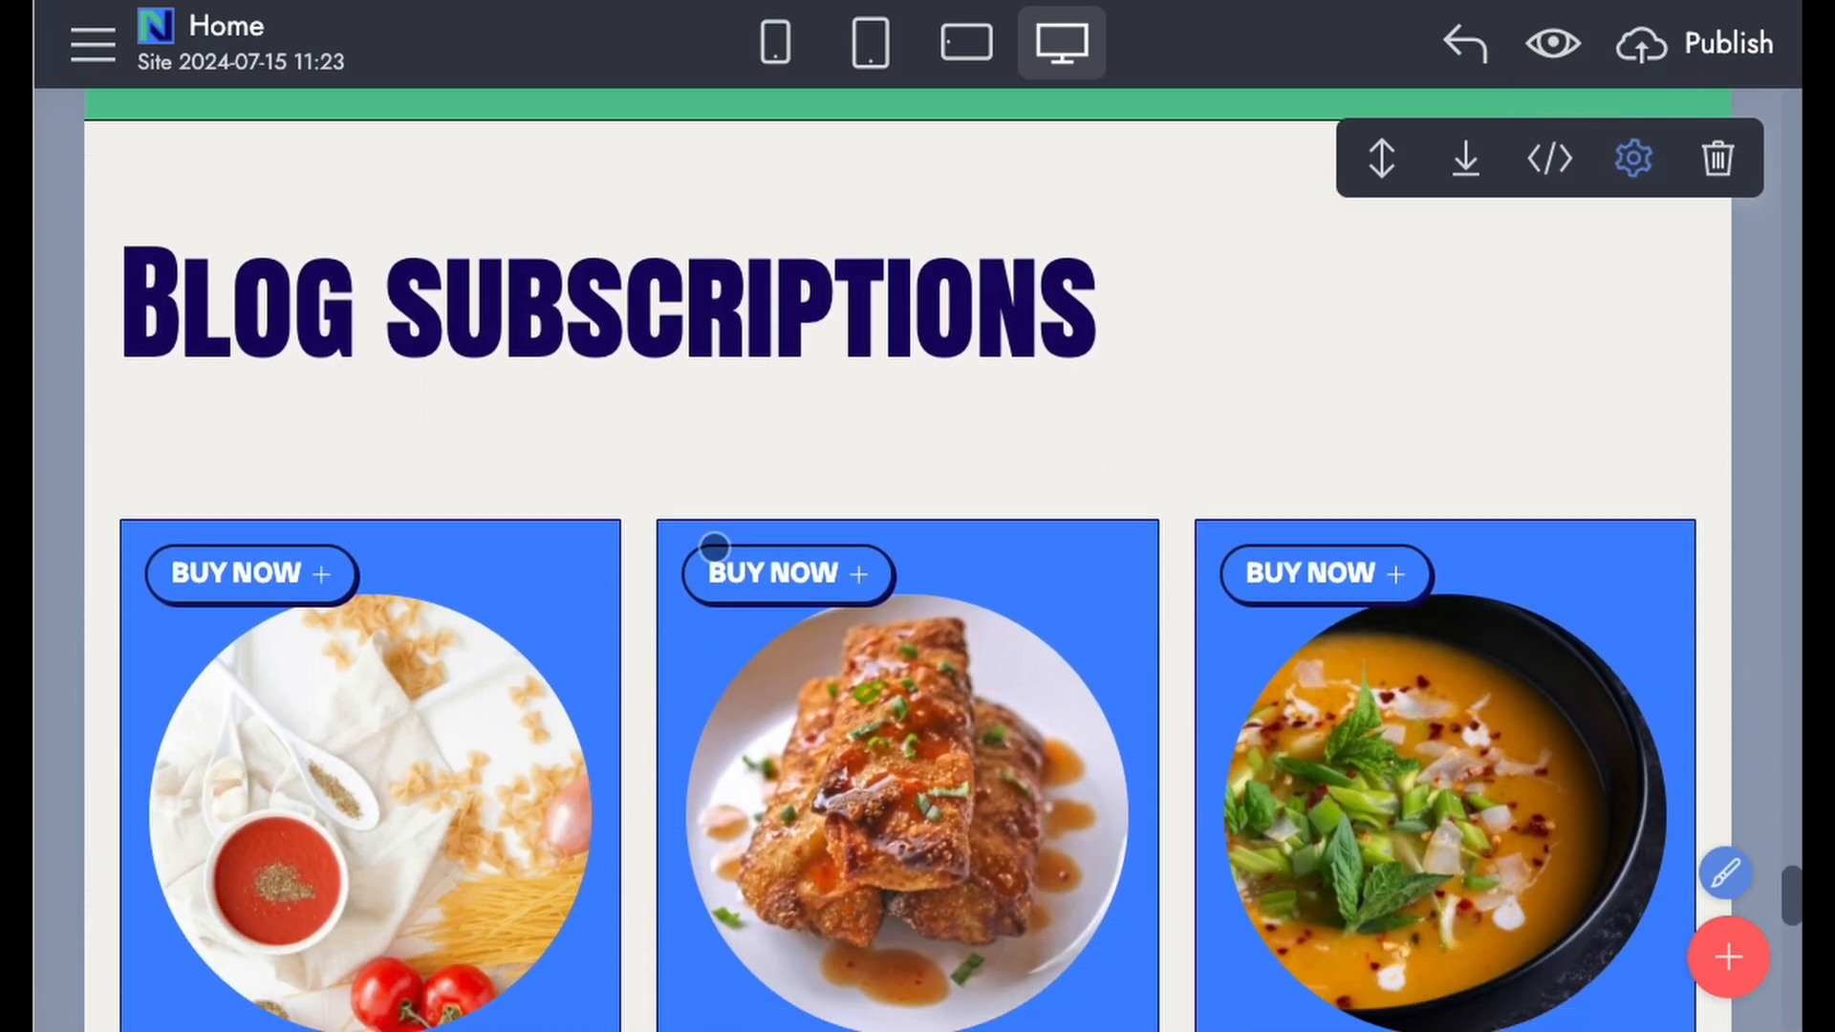
scroll(714, 547, "down", 5)
scroll(714, 547, "up", 2)
left_click(945, 547)
scroll(1138, 370, "down", 3)
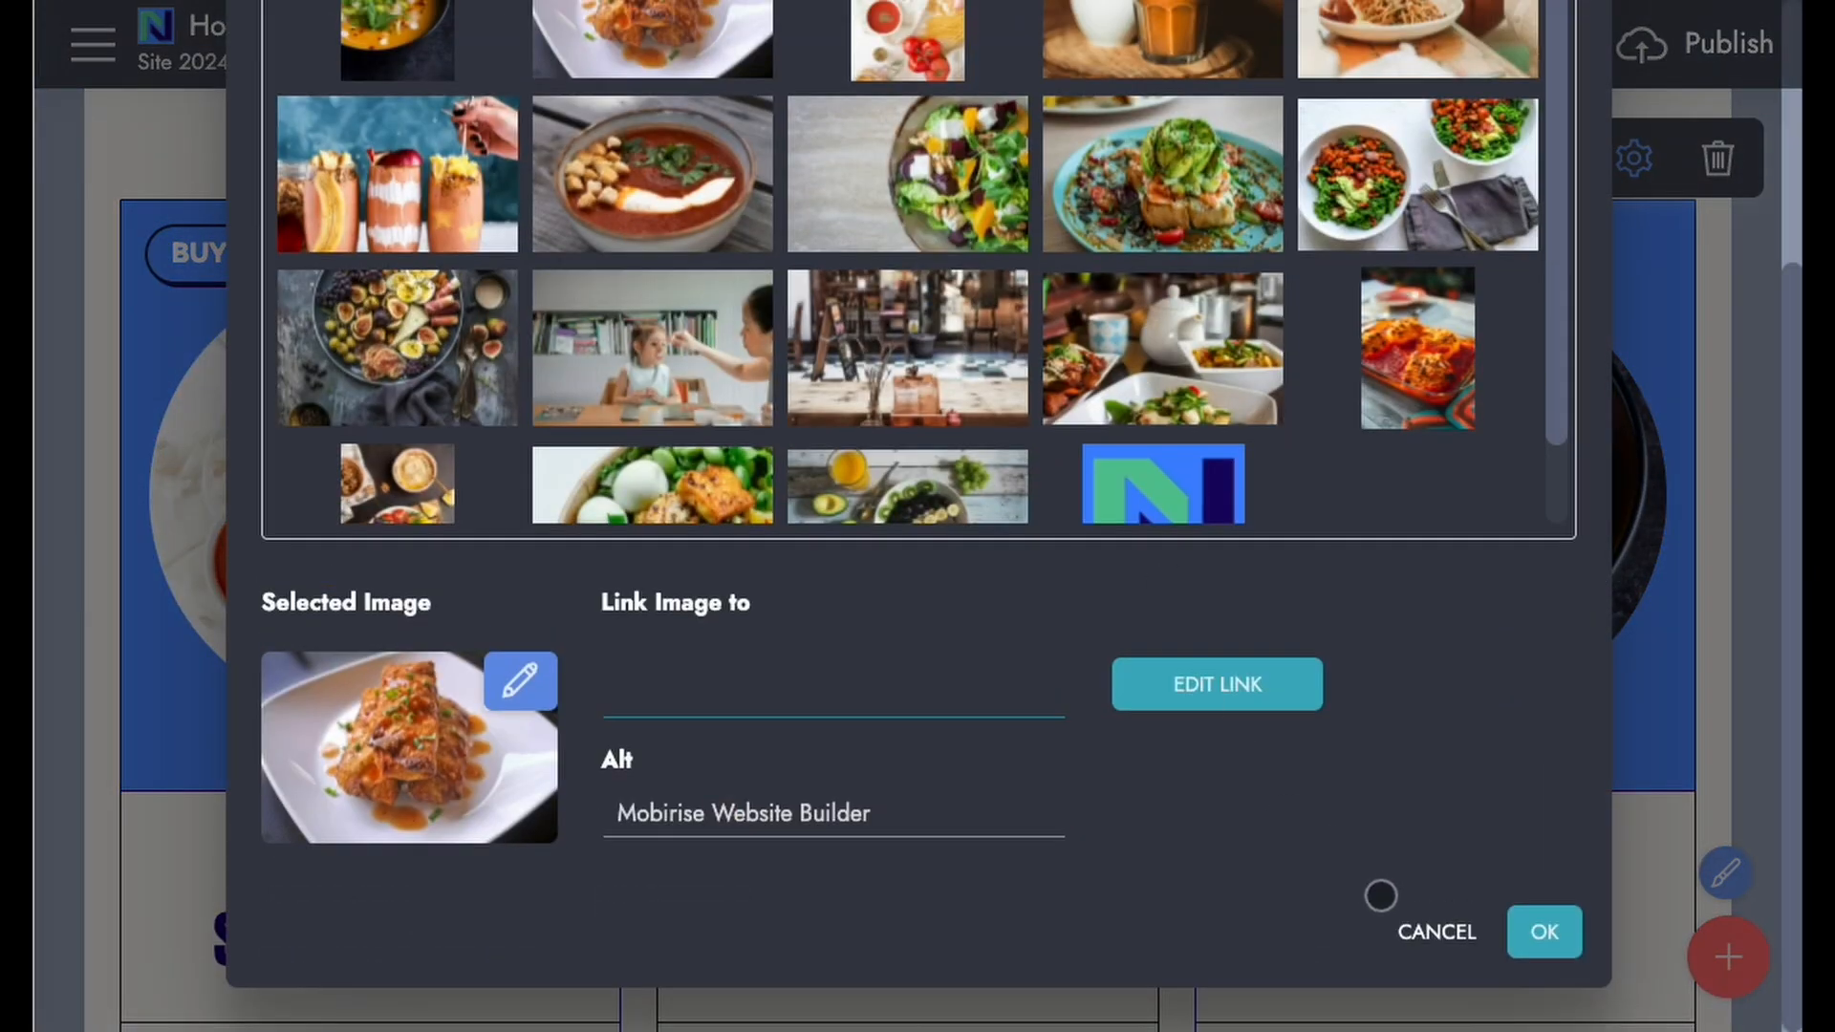
left_click(1433, 944)
left_click(1035, 264)
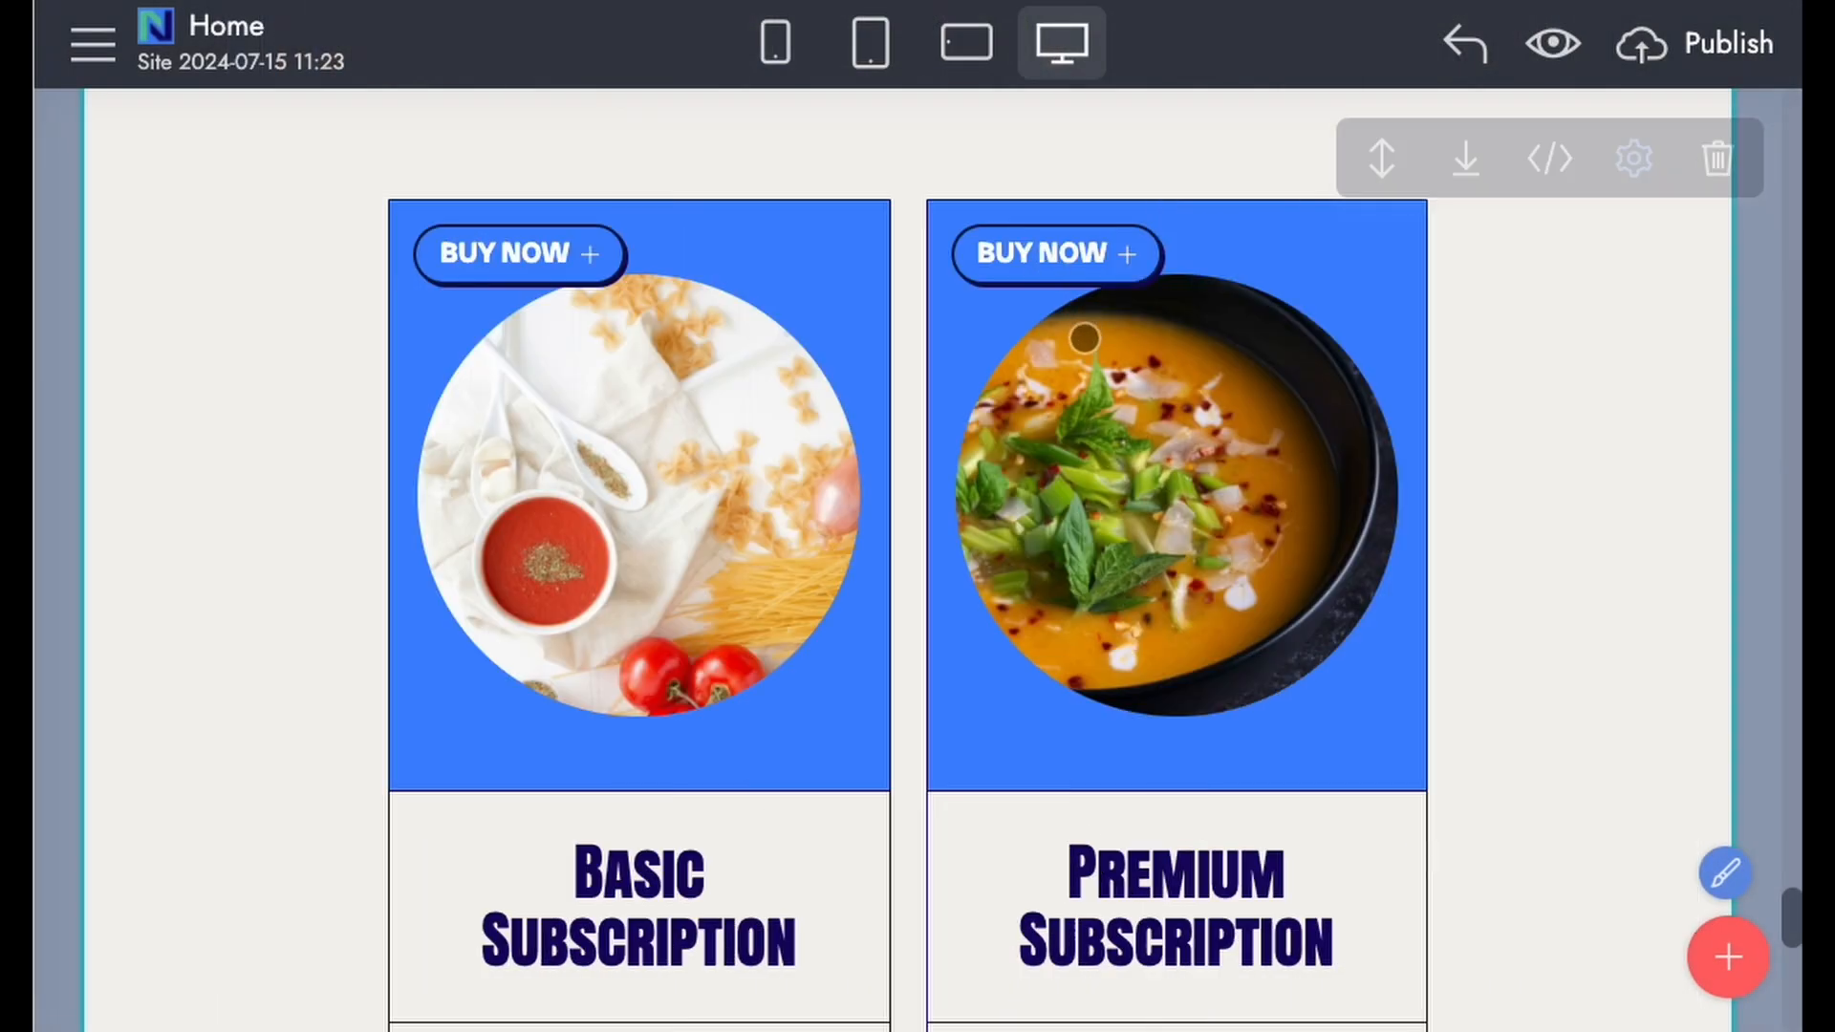
Step: Hide the title and the buttons in the Healthy food blog footer block
scroll(385, 476, "down", 10)
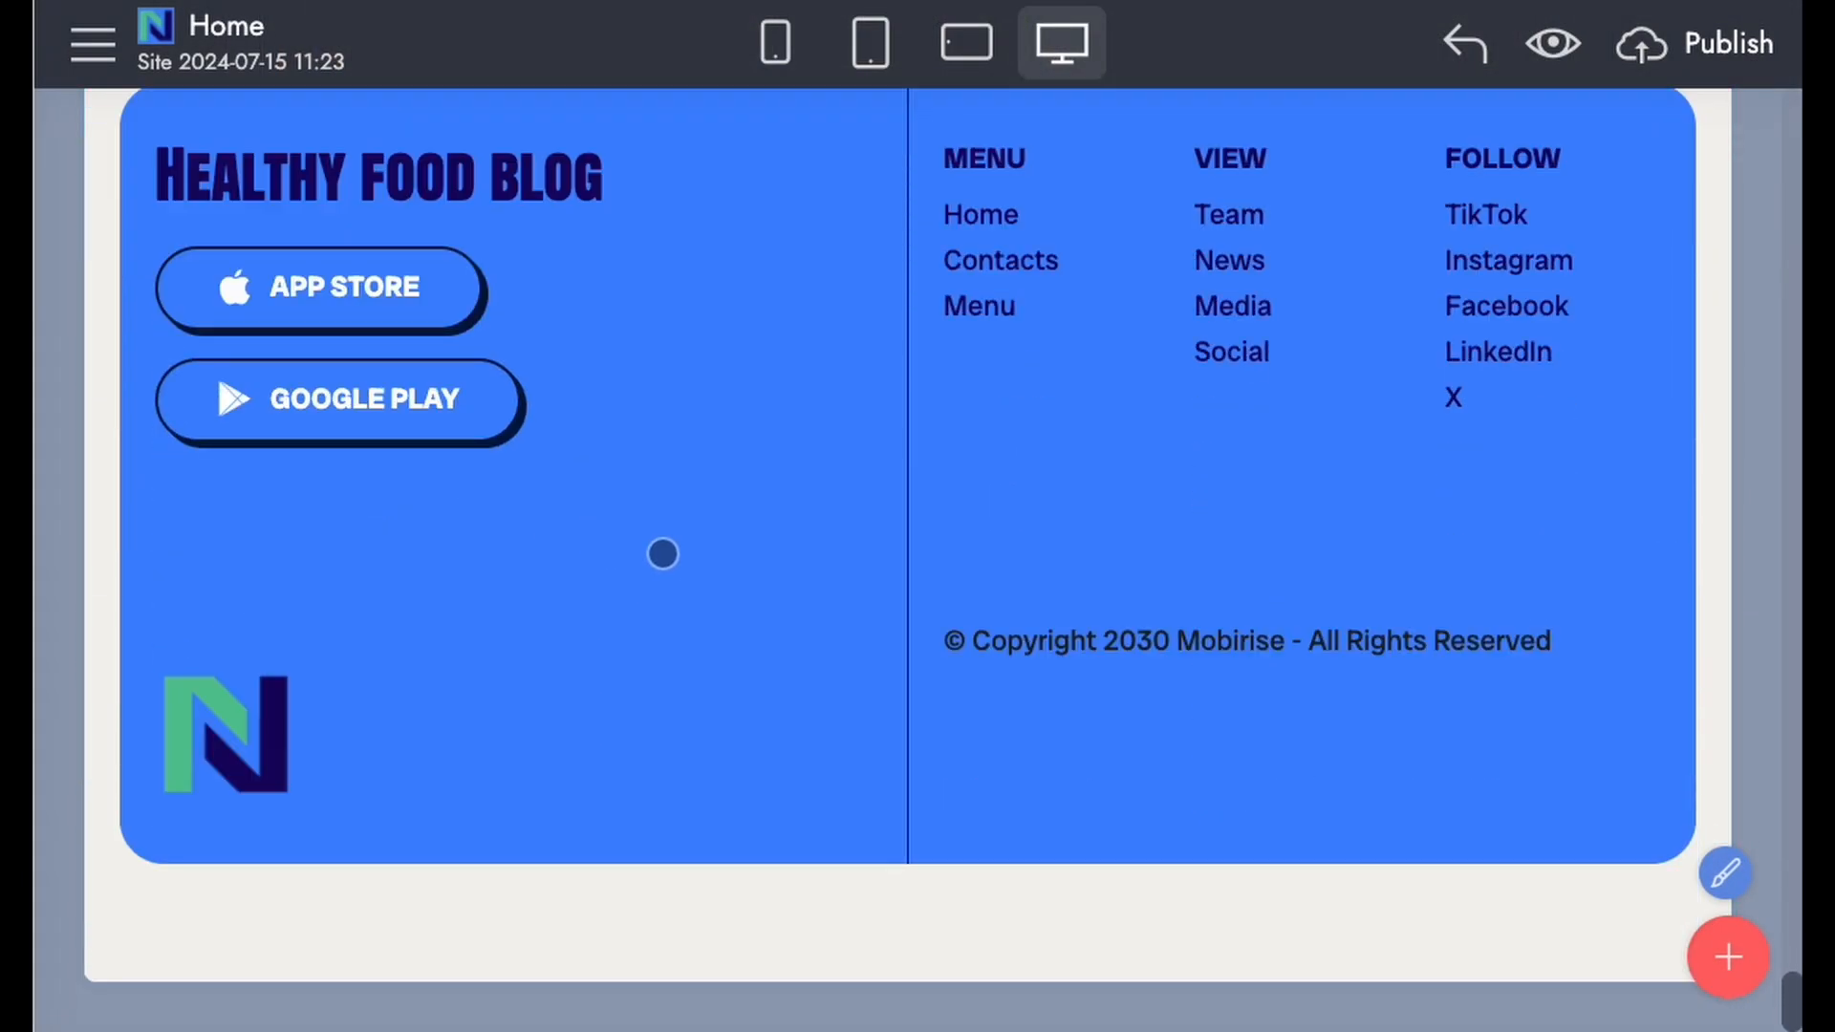
scroll(660, 549, "up", 2)
left_click(1634, 166)
scroll(1537, 621, "up", 2)
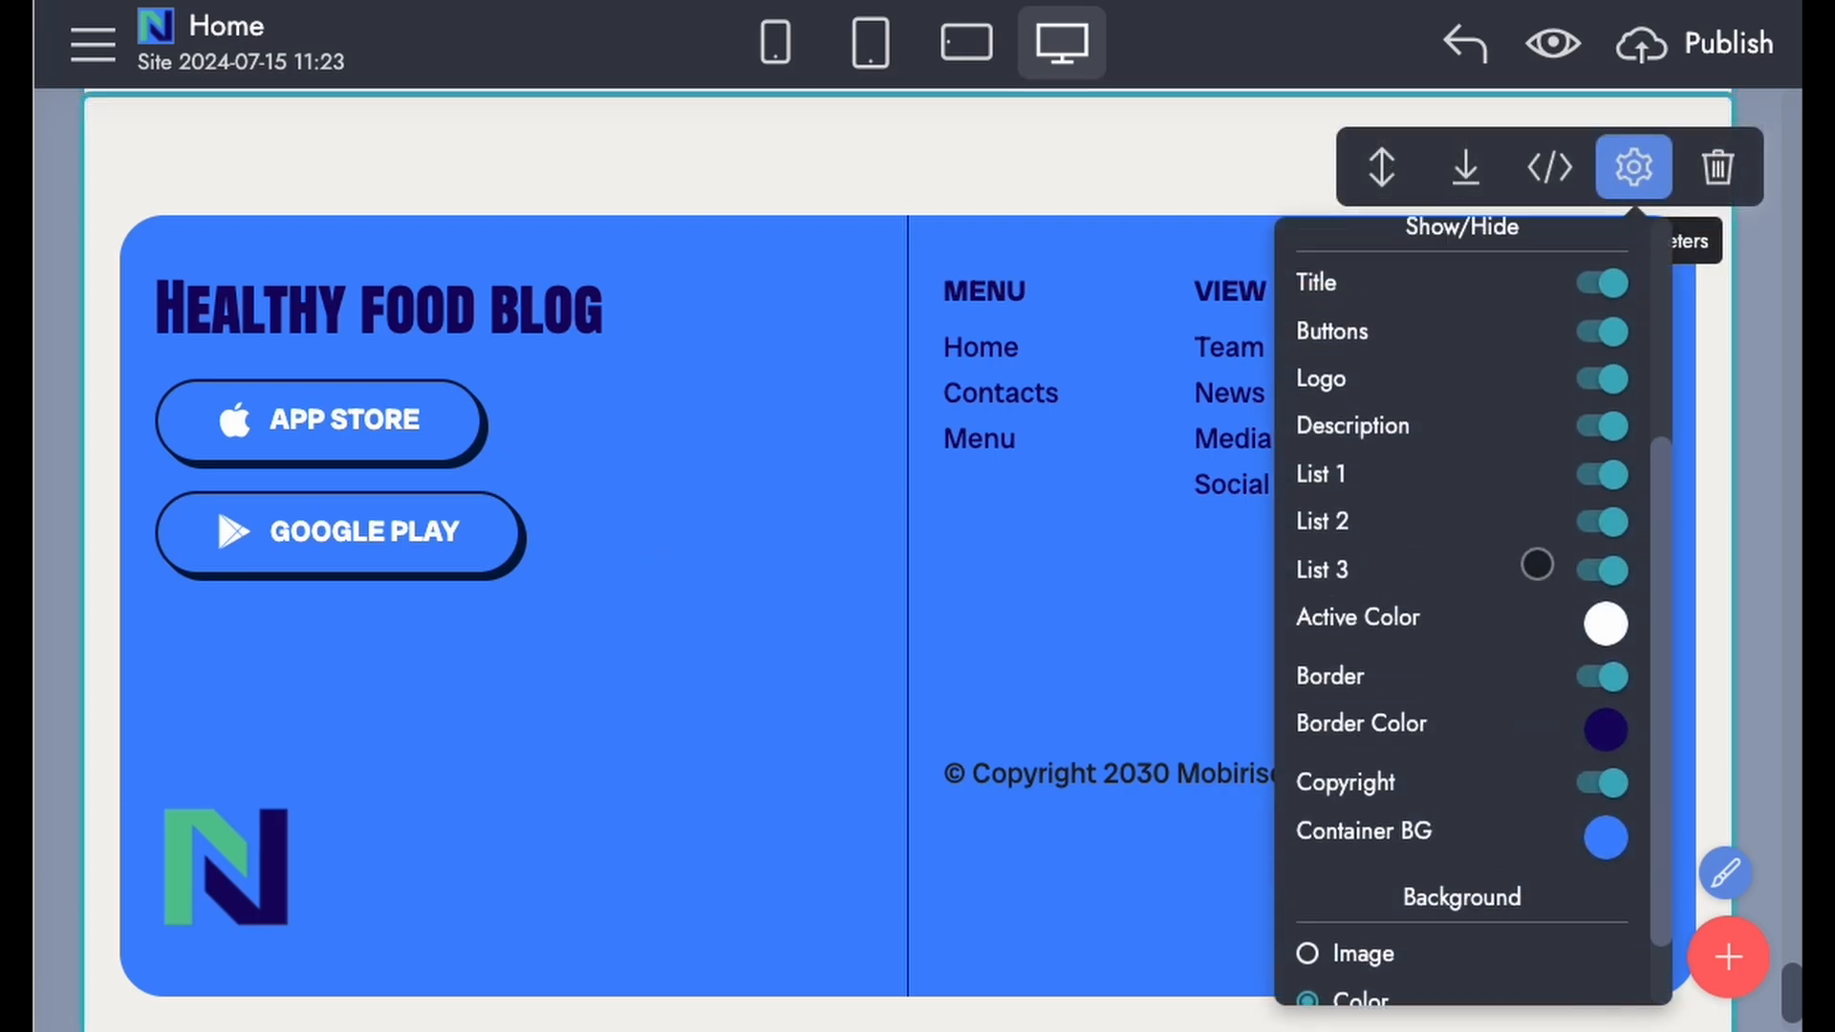
left_click(1603, 287)
left_click(1607, 340)
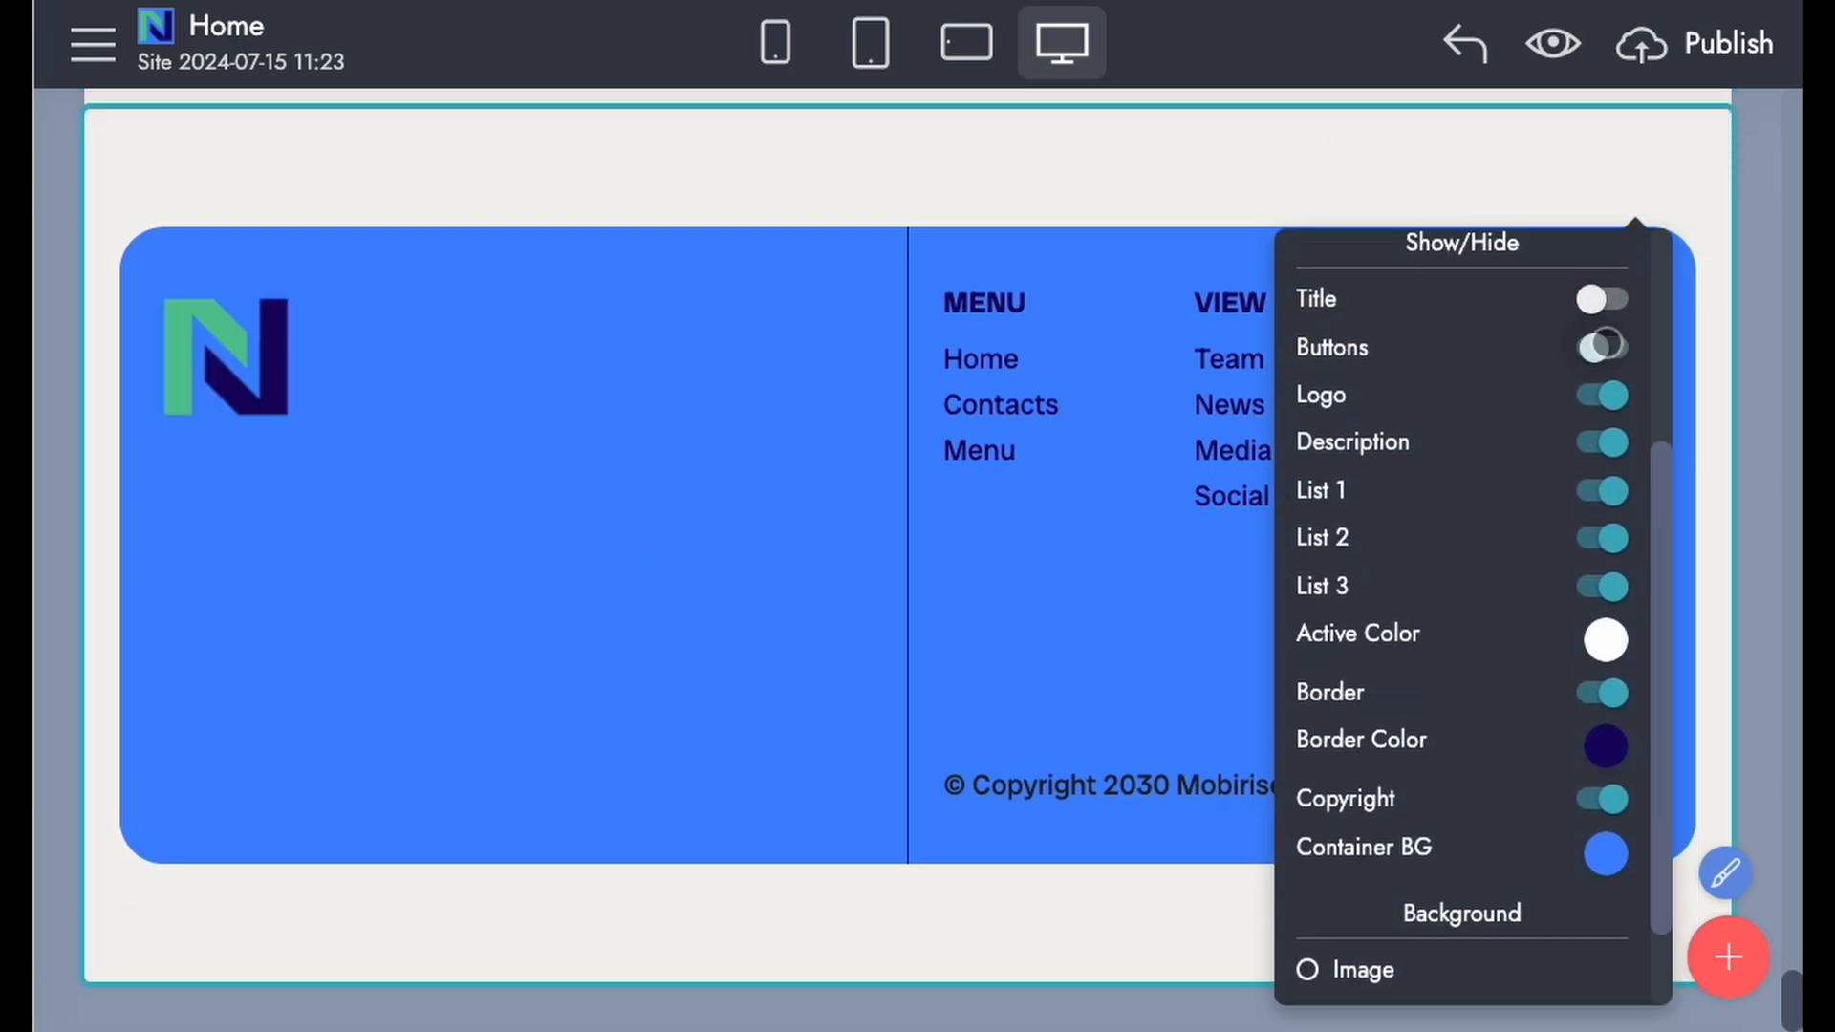
left_click(606, 525)
Step: Switch the page to the phone view and look through its mobile layout from the top
scroll(606, 527, "up", 20)
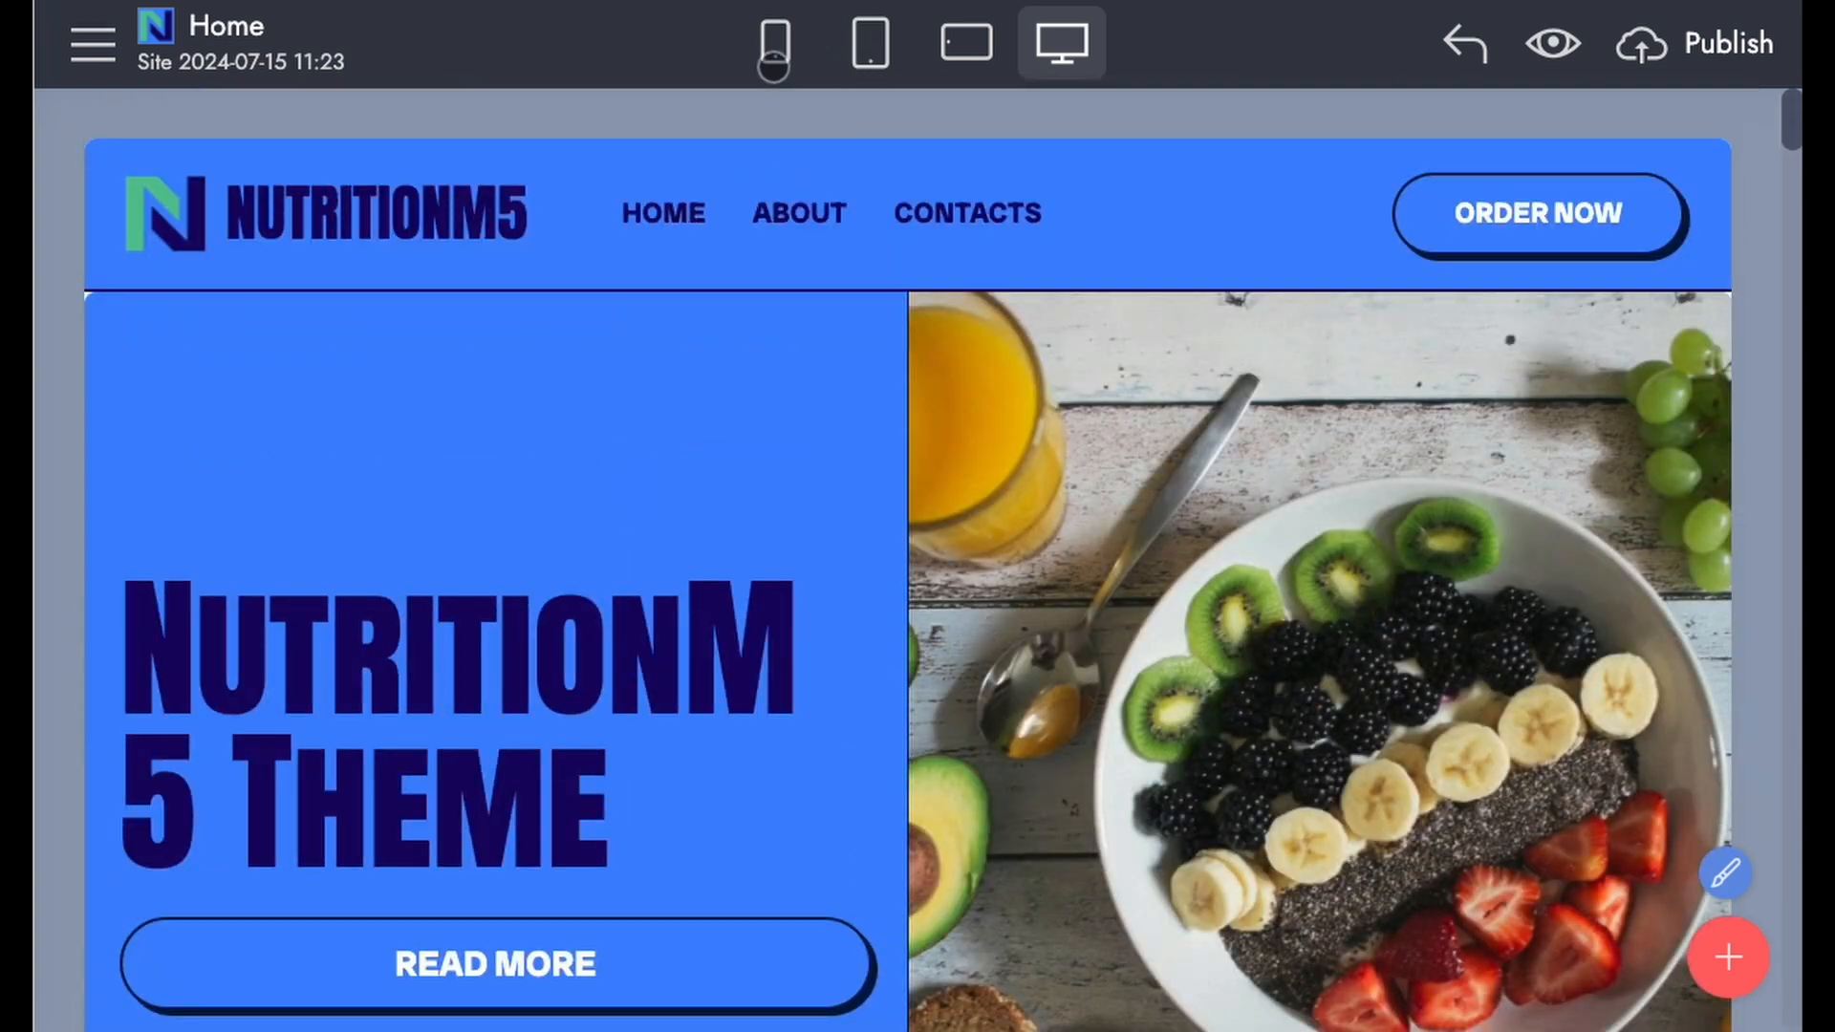
left_click(776, 42)
left_click(1075, 222)
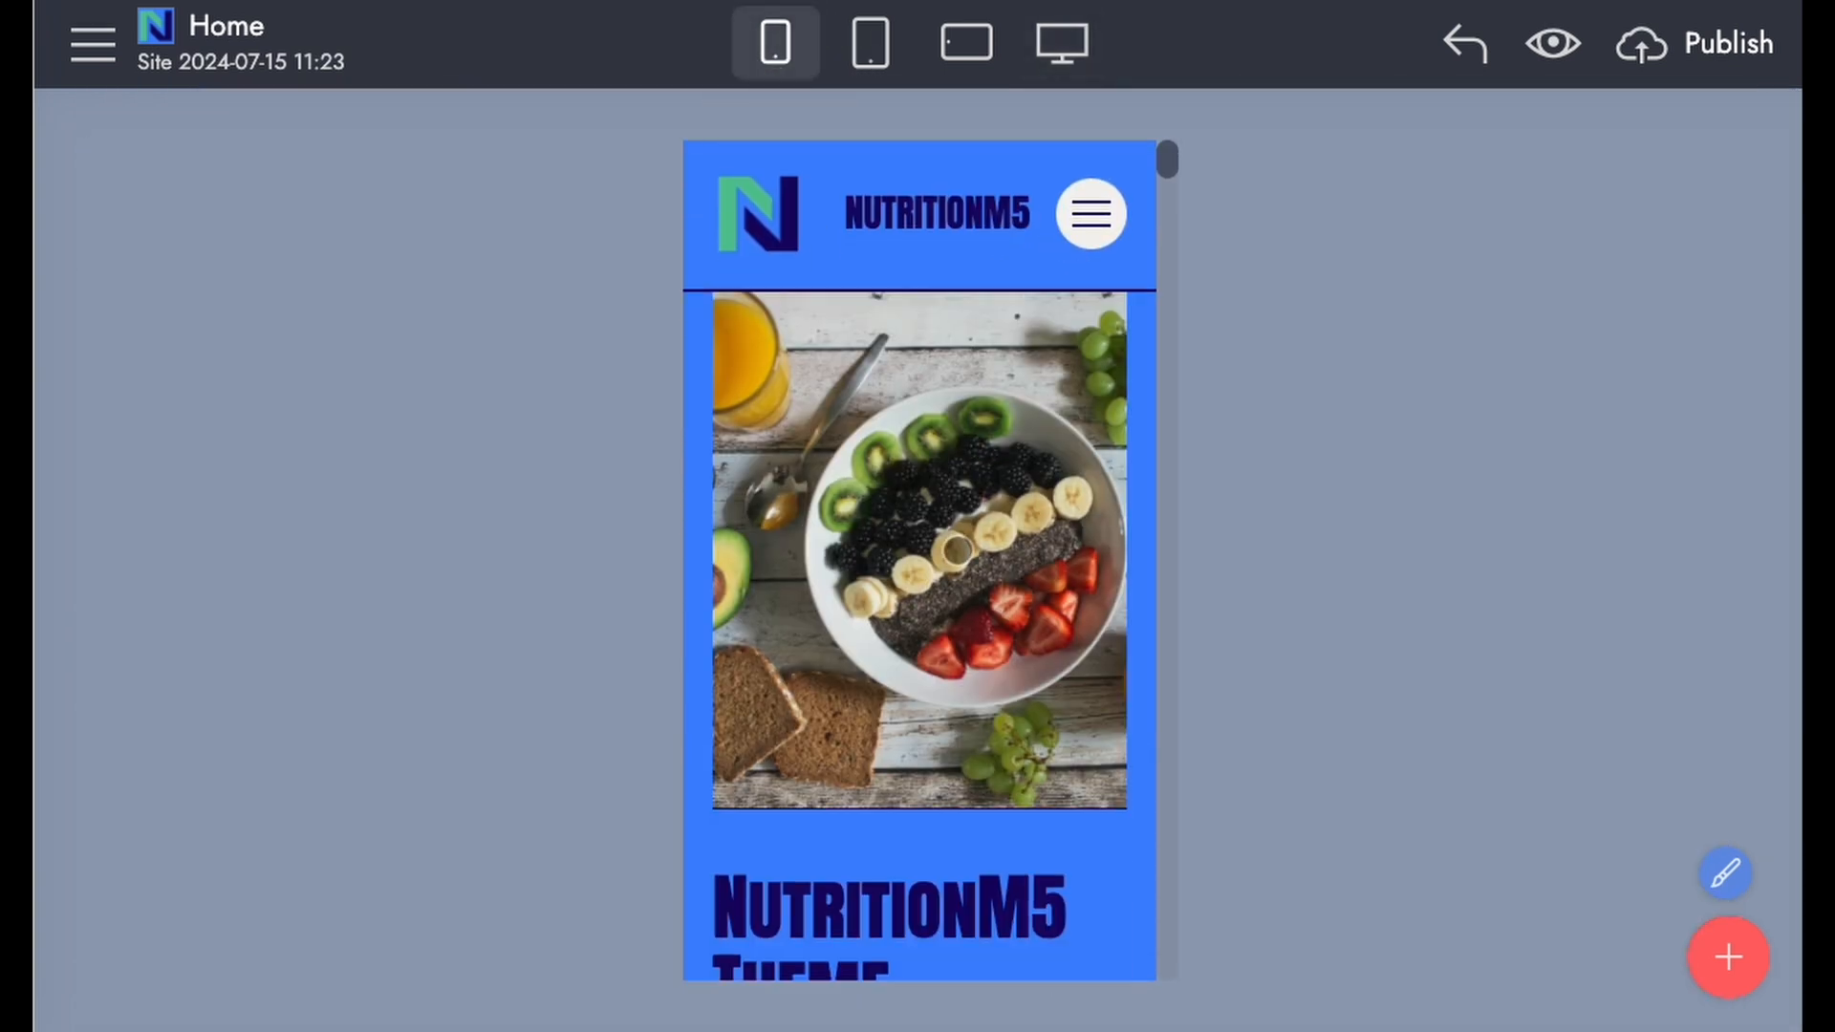
scroll(946, 548, "down", 15)
scroll(959, 548, "down", 6)
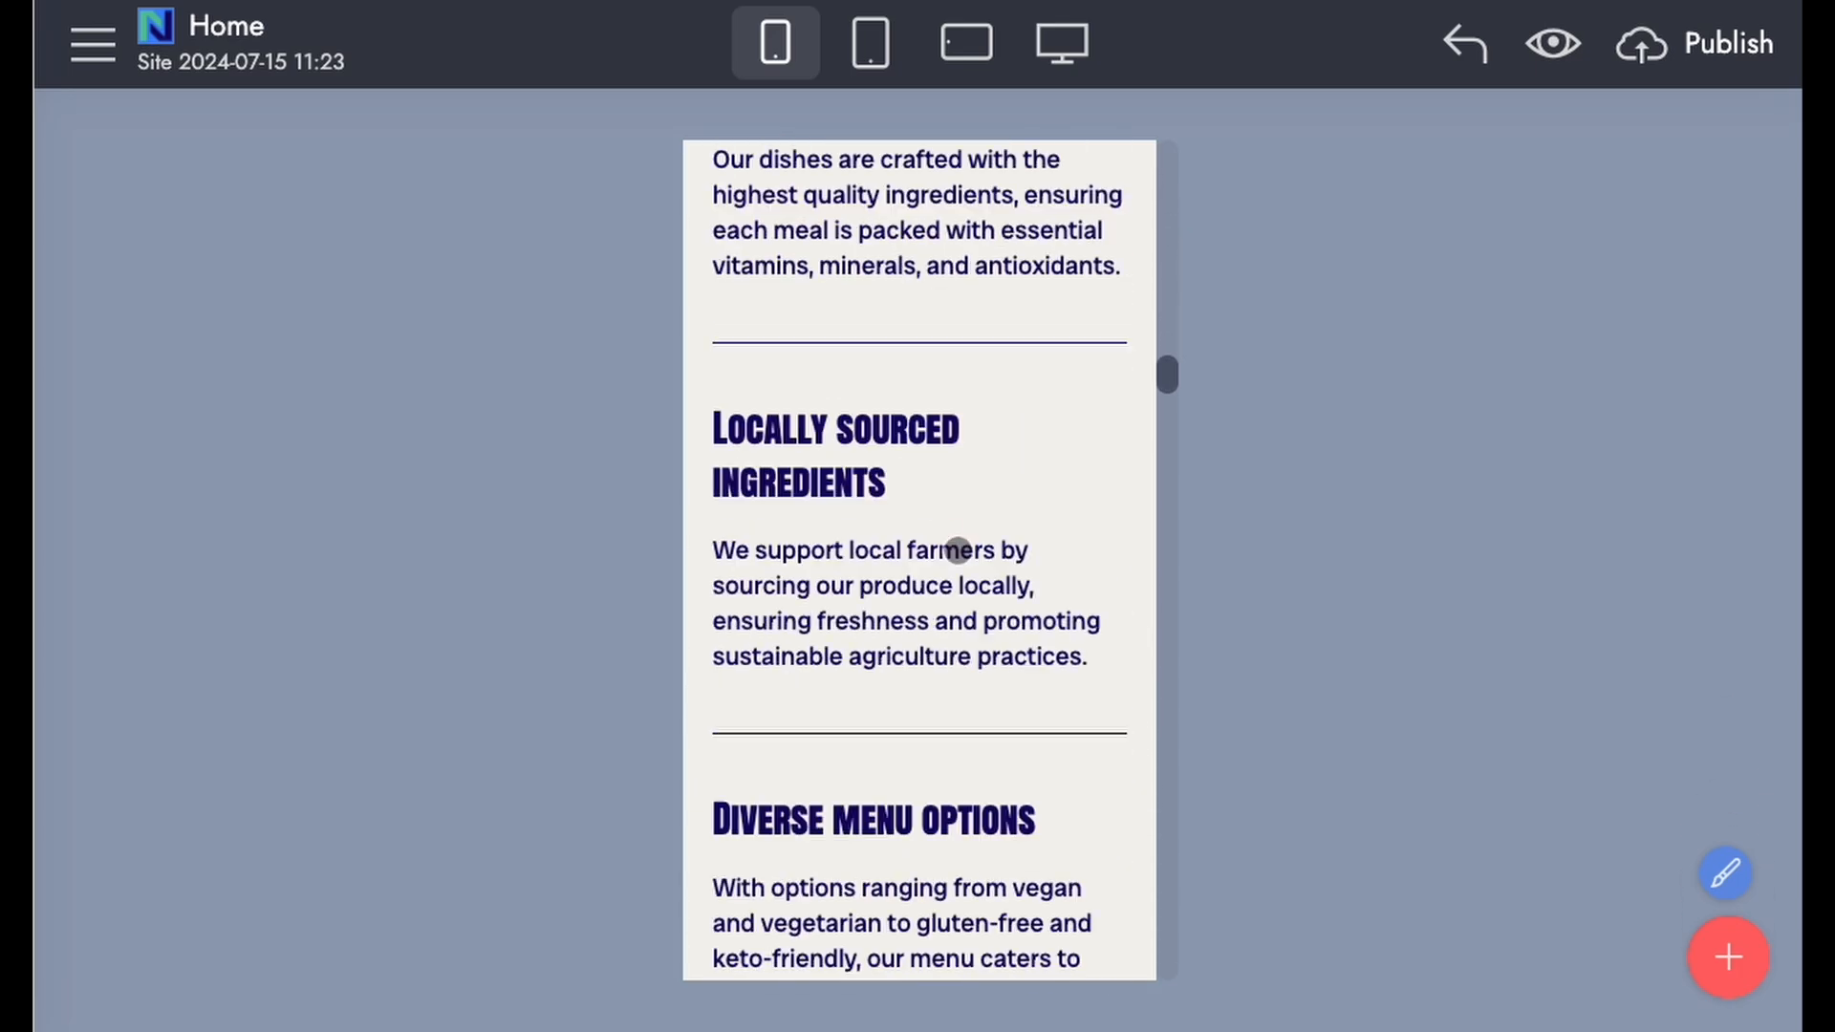